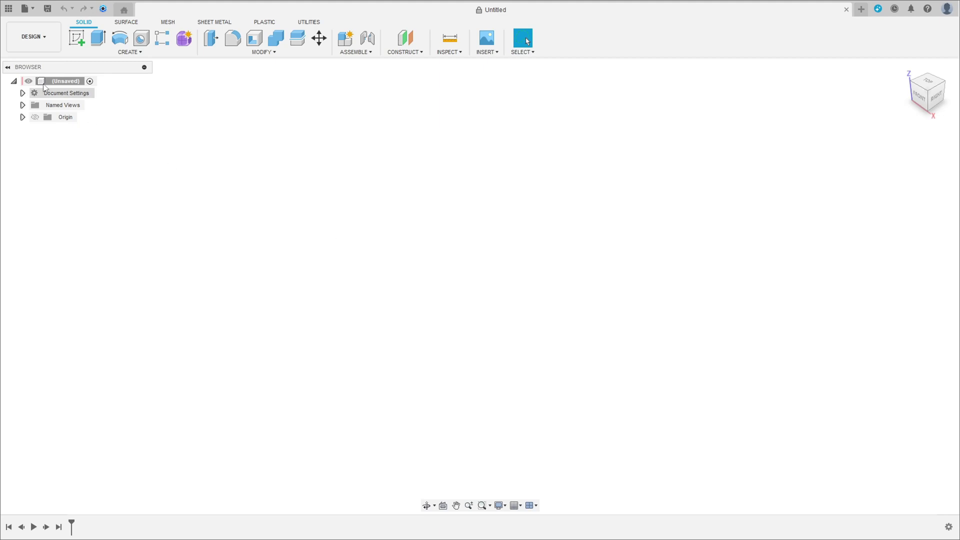
On the top plane, sketch a 35 mm construction line running from the origin
click(77, 38)
click(545, 288)
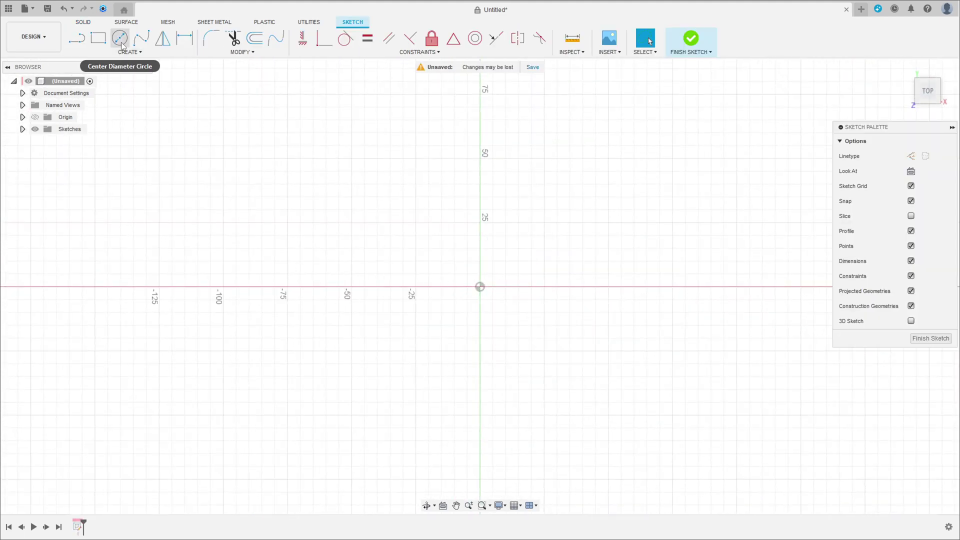
key(l)
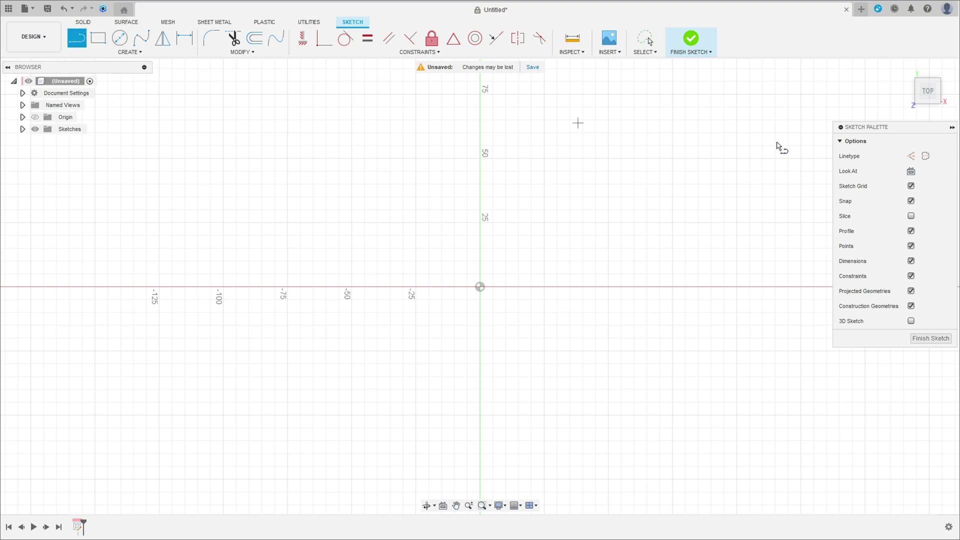
click(912, 156)
click(480, 287)
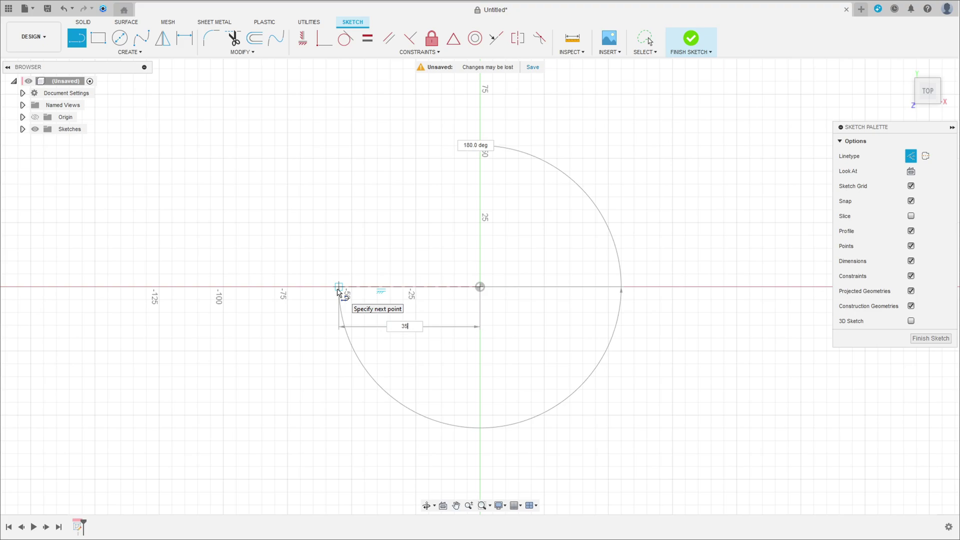
text(35)
key(Return)
scroll(423, 299, up, 2)
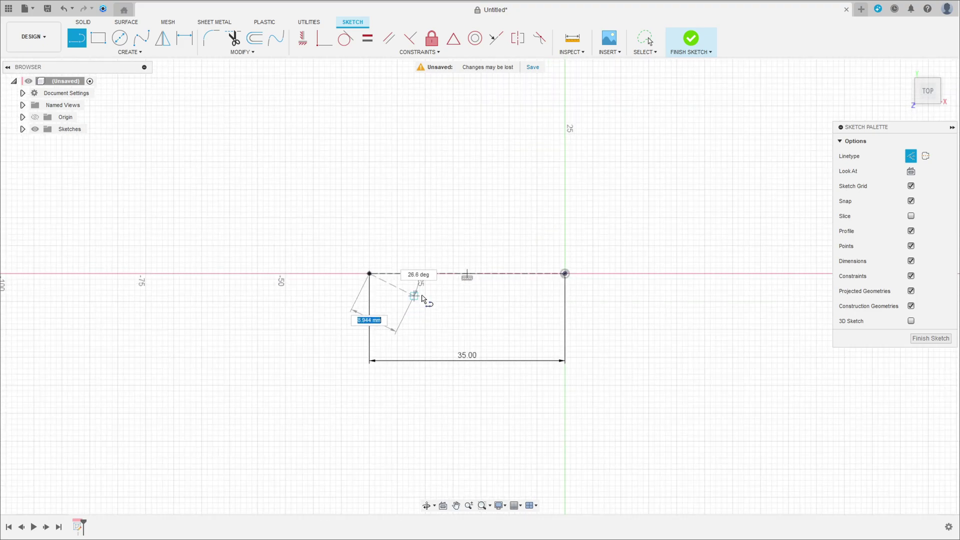
scroll(423, 299, up, 2)
key(Escape)
Draw a 25 mm solid circle centred on the construction line
key(c)
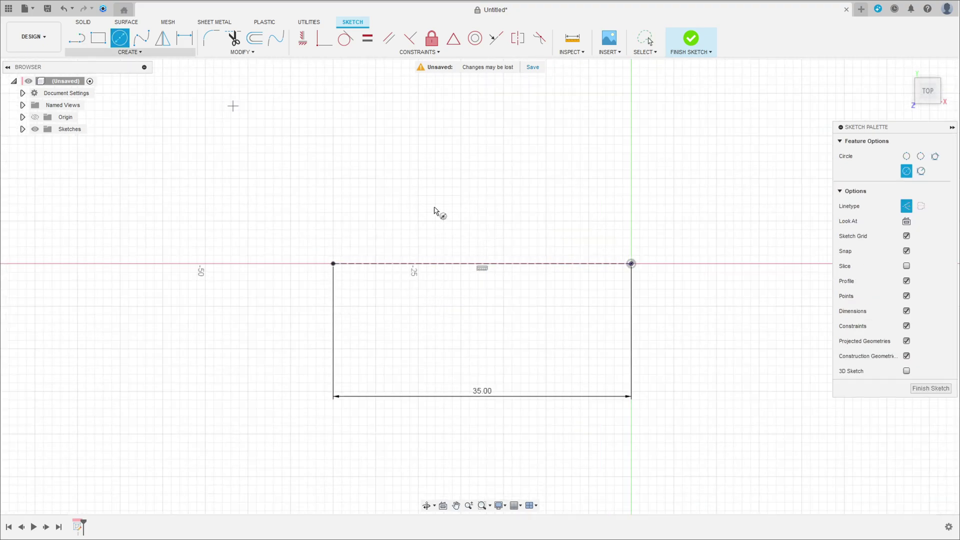
click(528, 264)
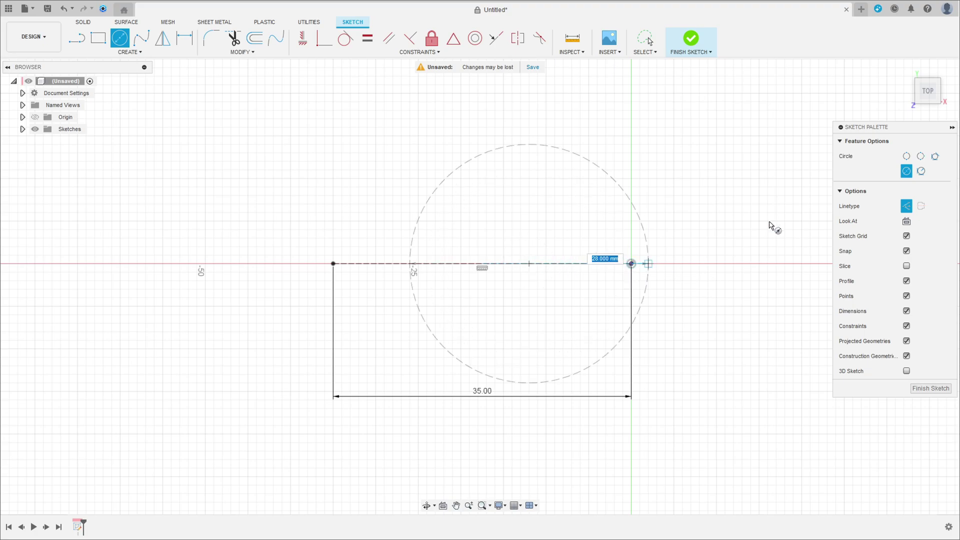
click(906, 207)
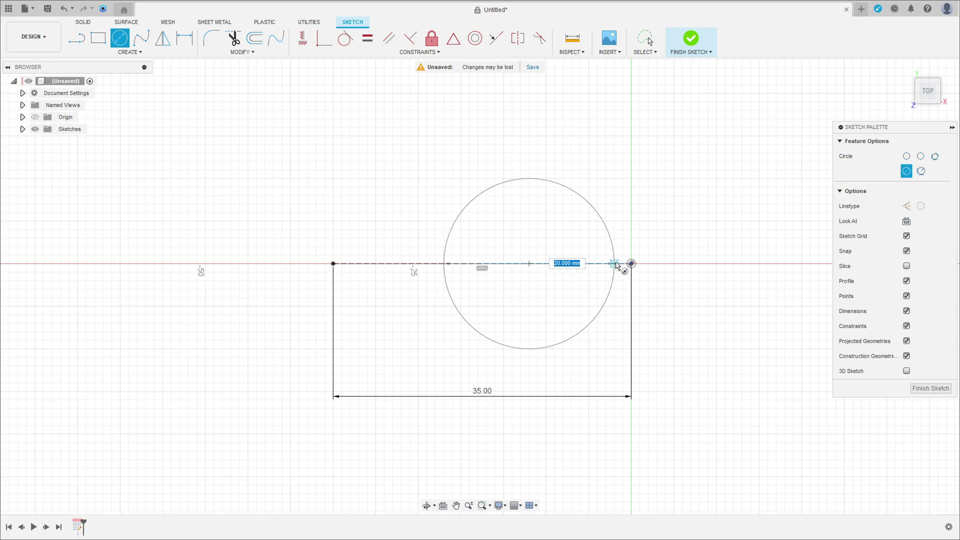
text(25)
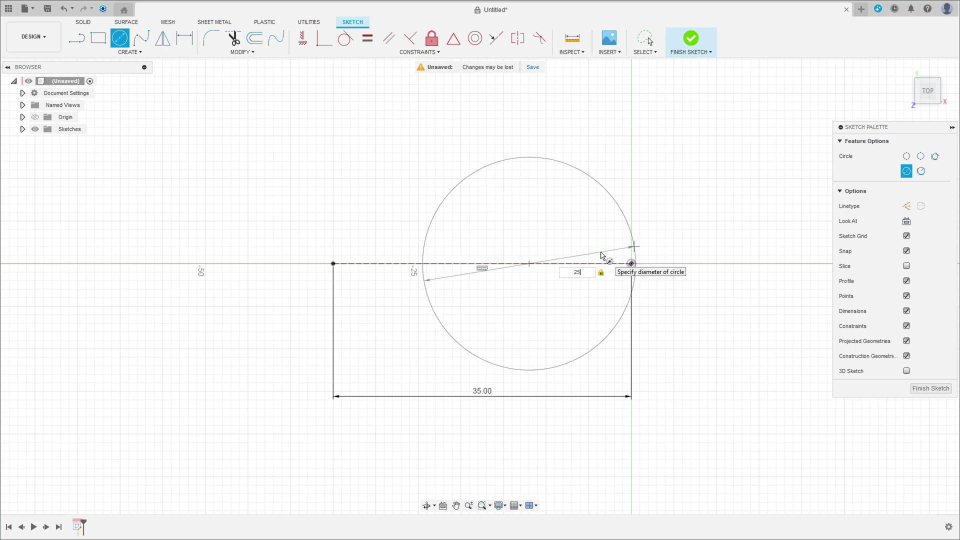
key(Return)
scroll(640, 281, up, 3)
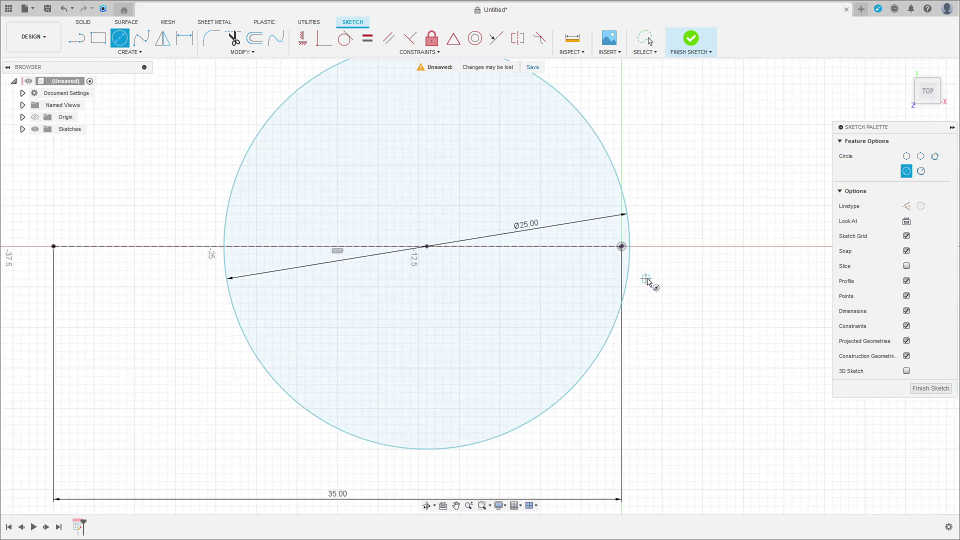
key(Escape)
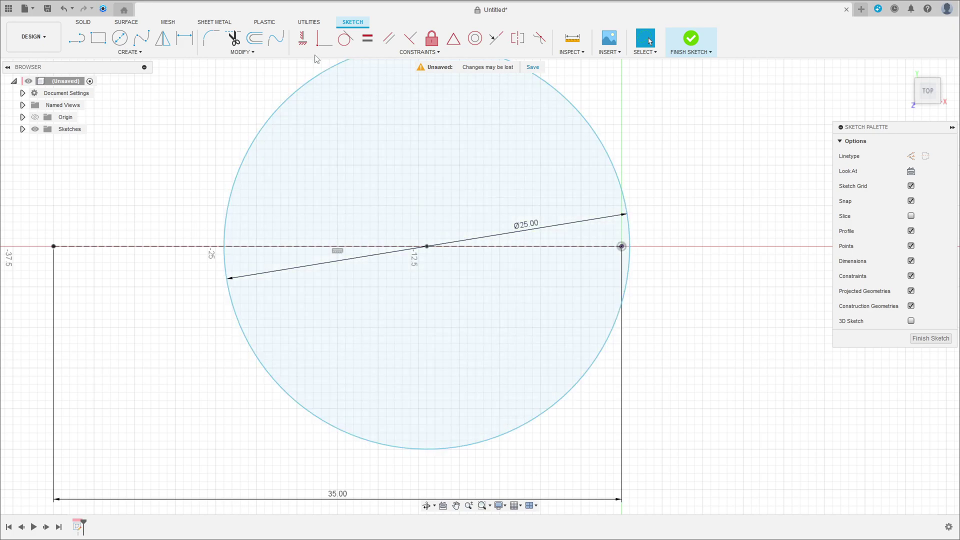
Constrain the 25 mm circle to pass through the origin
click(329, 50)
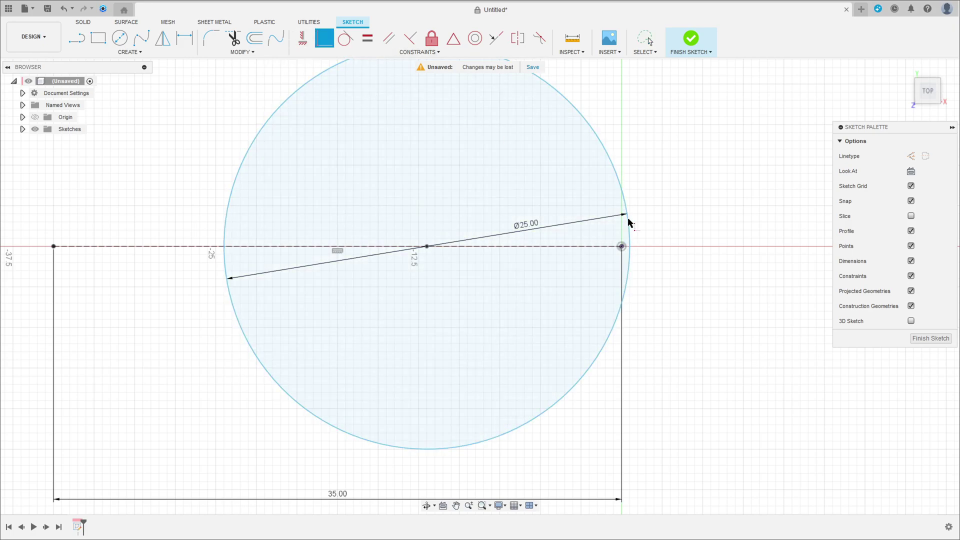
click(628, 247)
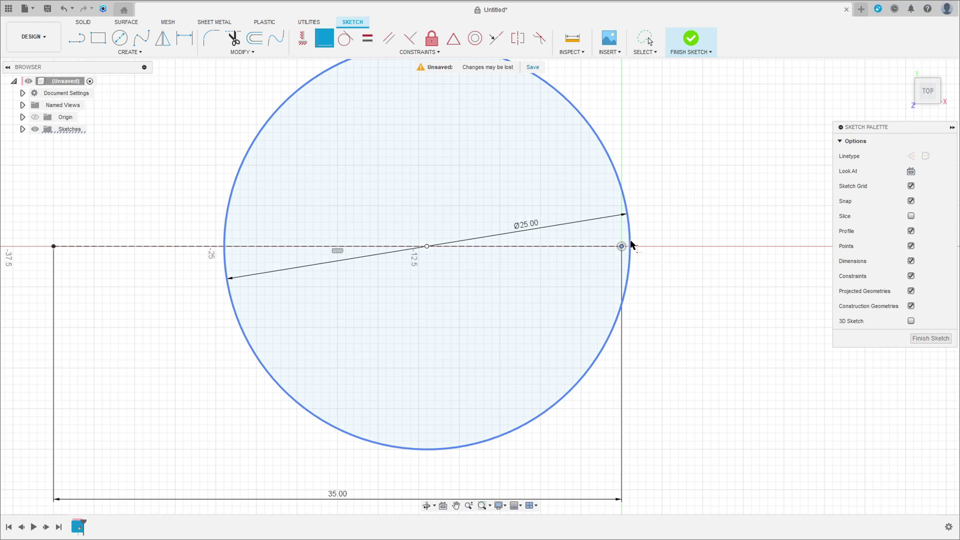
click(622, 246)
scroll(603, 298, down, 5)
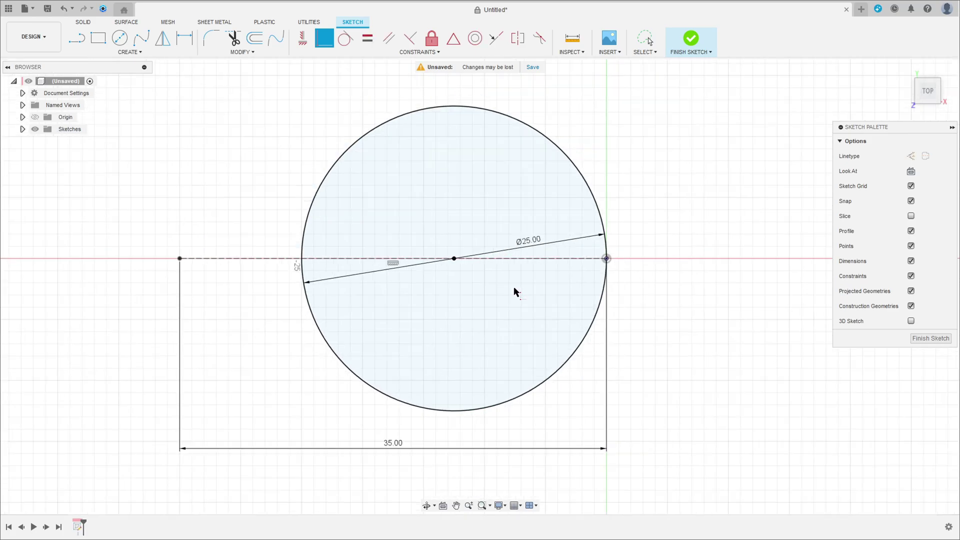
middle_drag(534, 286, 616, 291)
Draw a 10 mm circle on the line with its diameter dimension placed above it
click(120, 38)
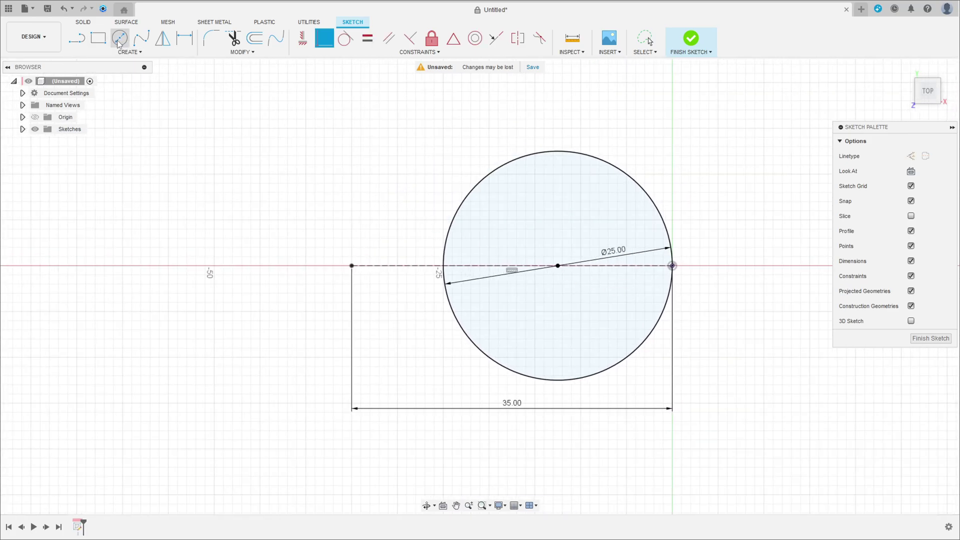
click(416, 265)
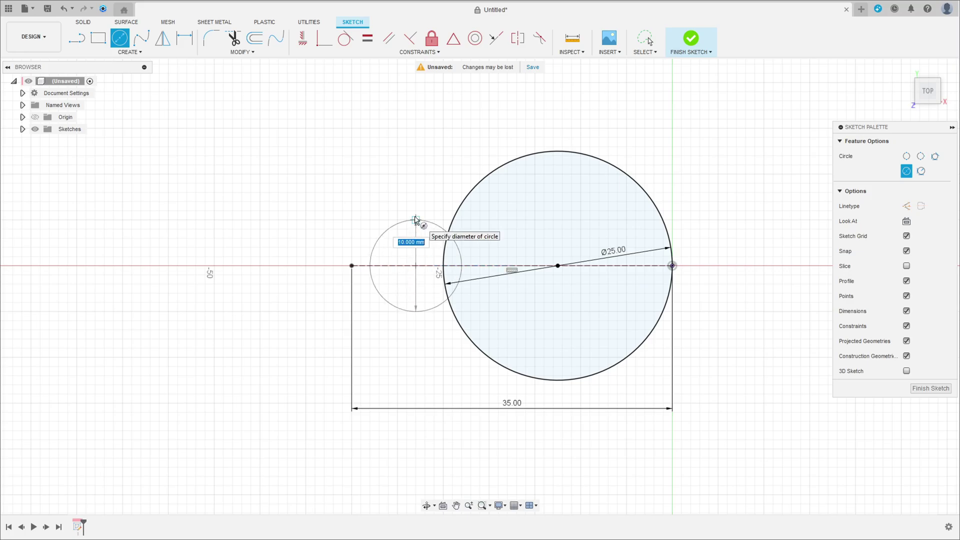
key(Return)
key(Escape)
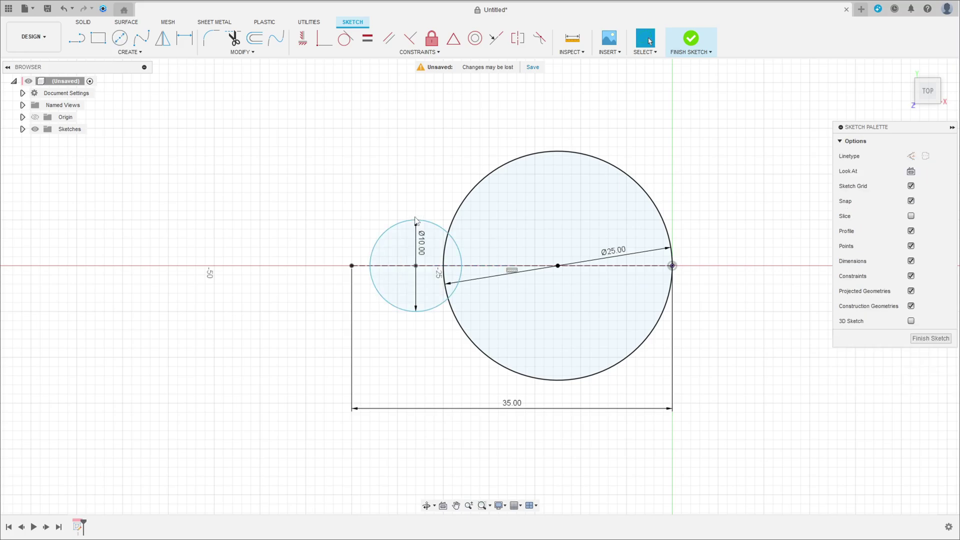
drag(421, 227, 399, 176)
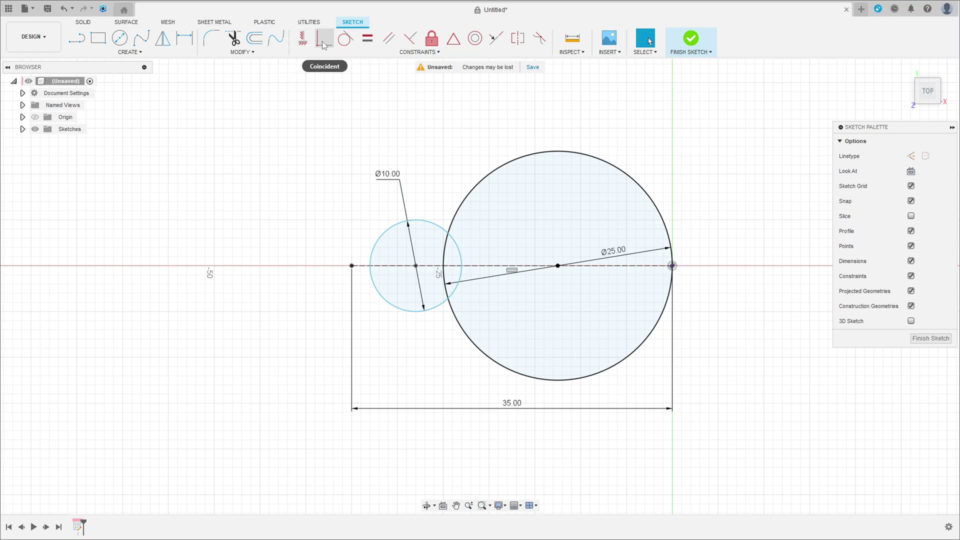
Make the 10 mm circle pass through the construction line's left endpoint
click(324, 38)
scroll(345, 277, up, 3)
click(362, 260)
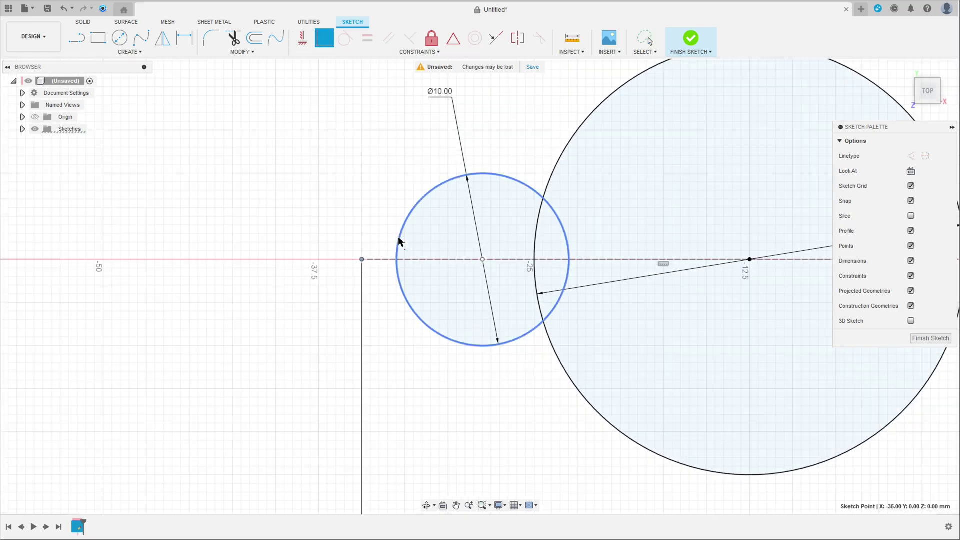
click(399, 242)
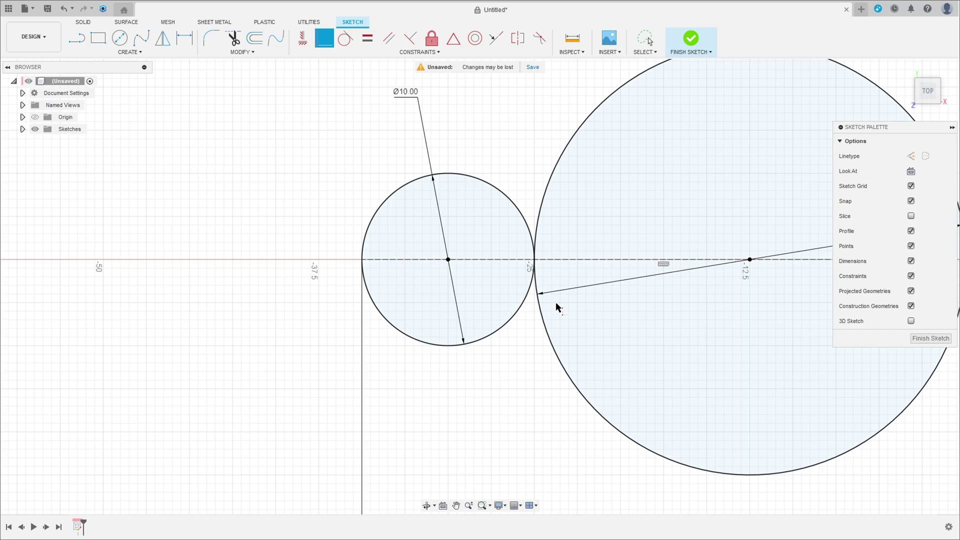
scroll(556, 302, down, 3)
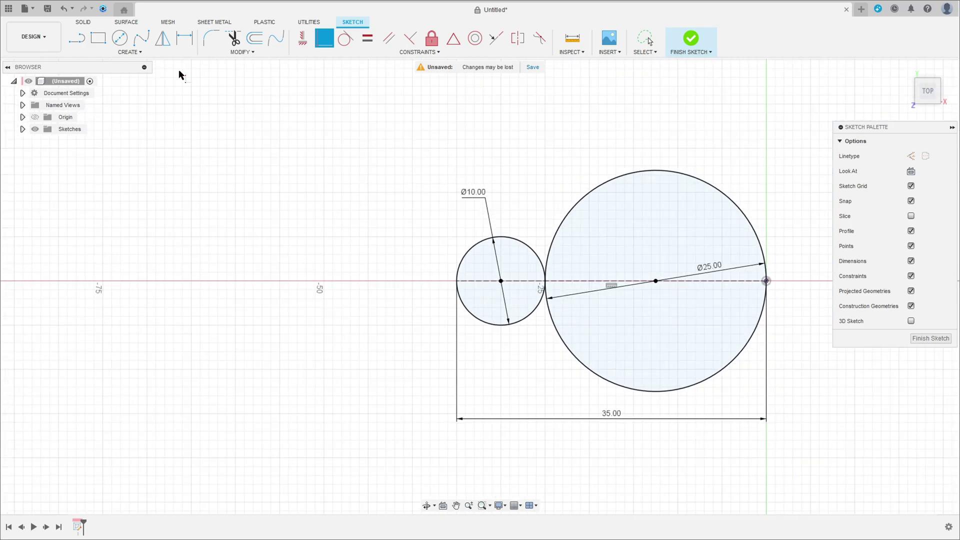
click(134, 54)
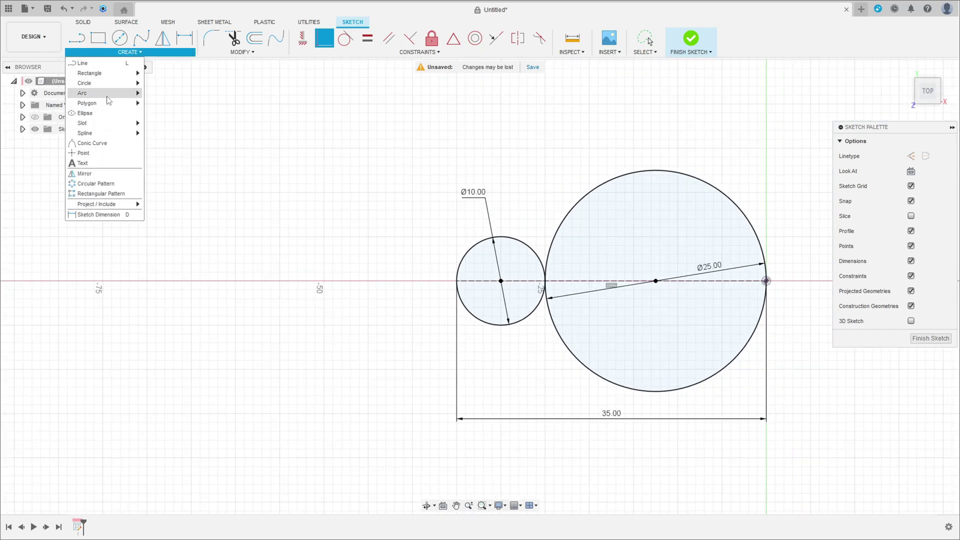
Draw upper and lower arcs joining the small circle to the large circle
mouse_move(109, 99)
click(199, 103)
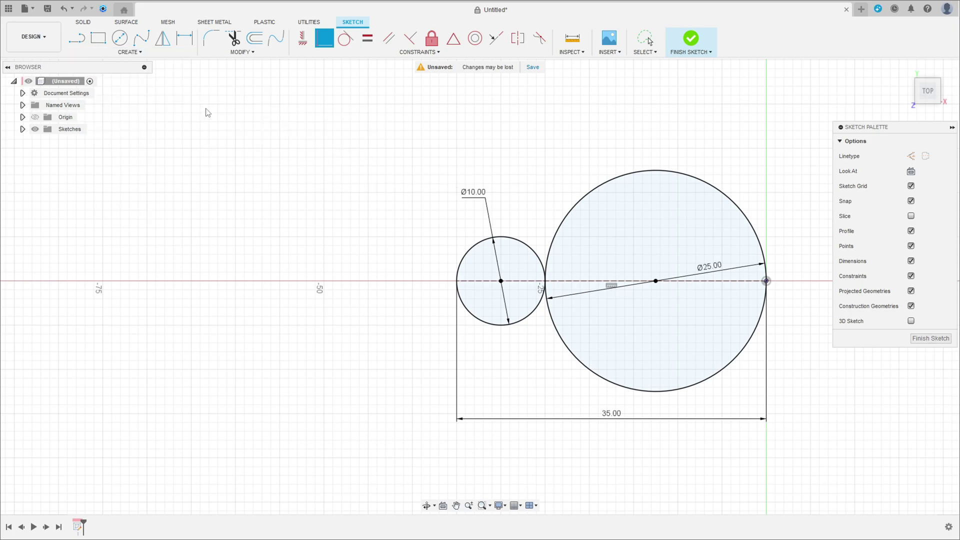
click(473, 246)
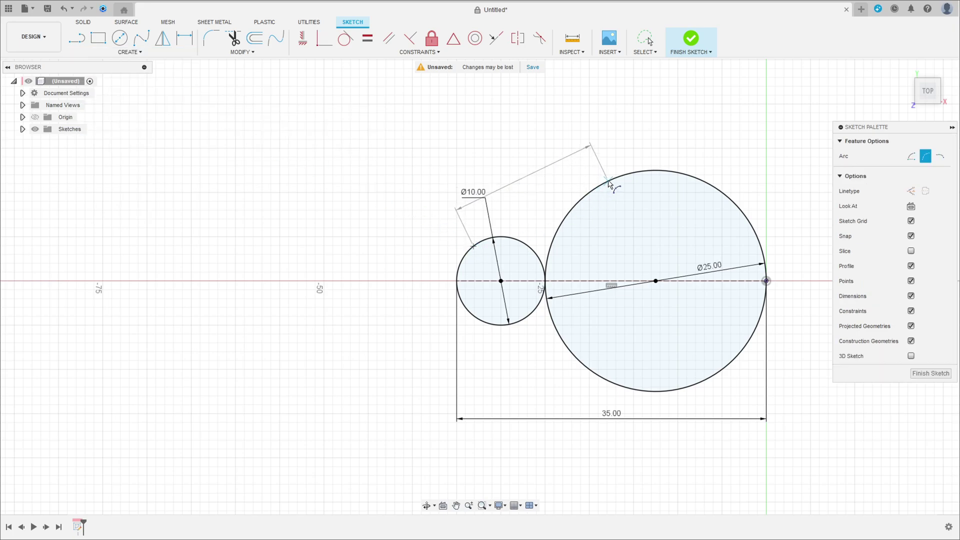
click(543, 206)
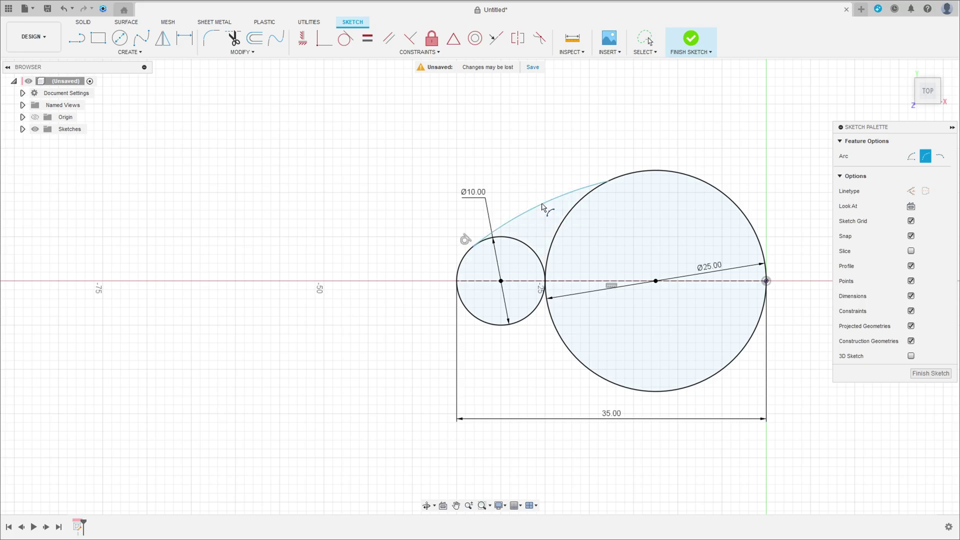
click(473, 316)
click(574, 374)
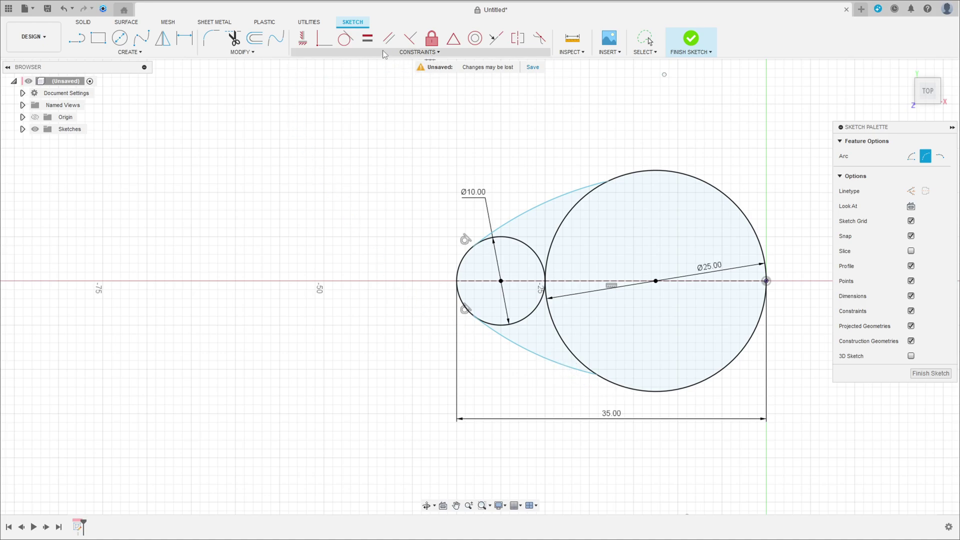
Make both arcs tangent to the 25 mm circle
click(345, 38)
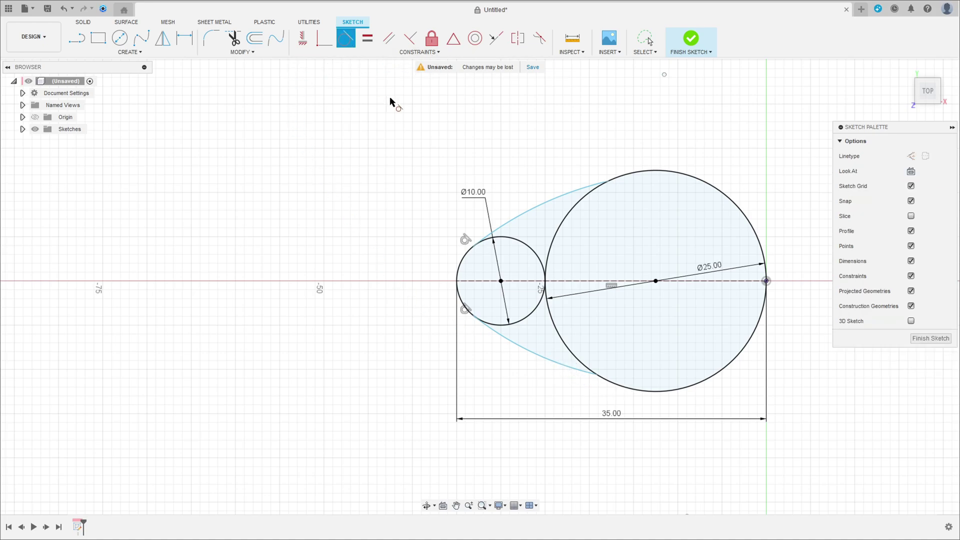
click(570, 193)
click(650, 170)
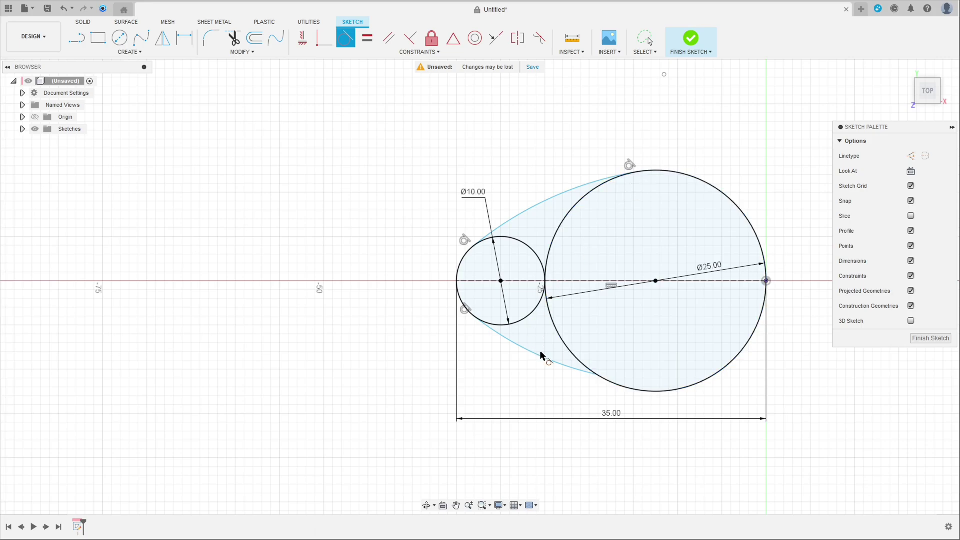
click(555, 361)
click(629, 389)
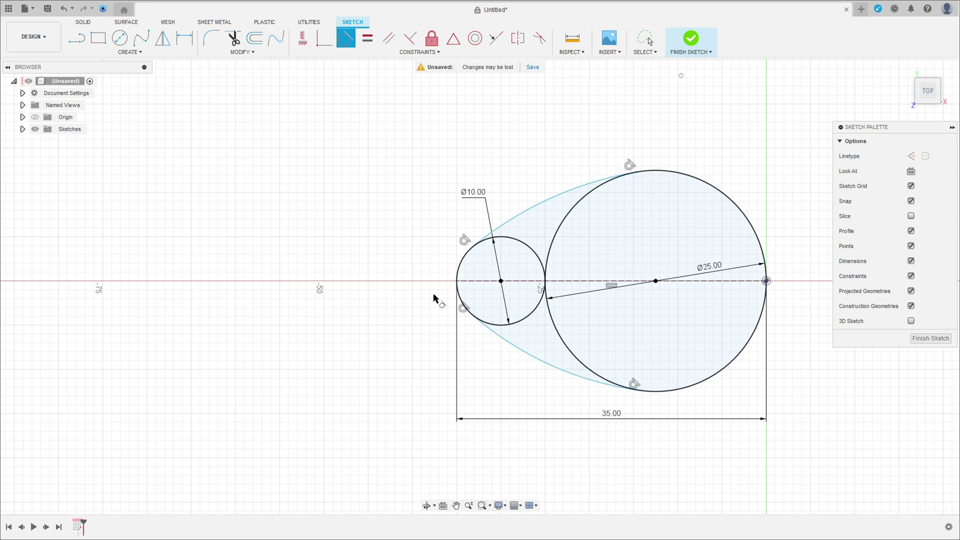
Dimension the upper and lower arcs to R31 mm each
click(185, 39)
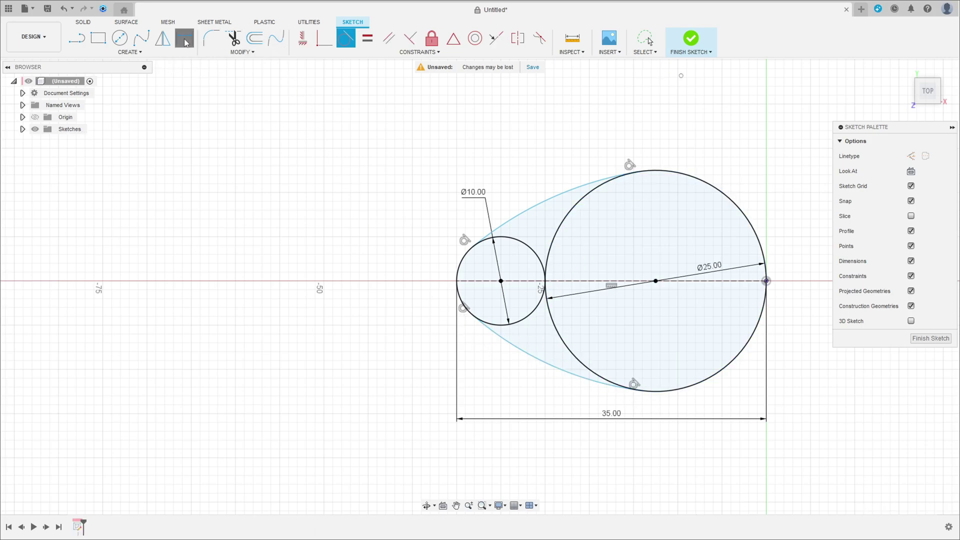
click(540, 205)
click(525, 159)
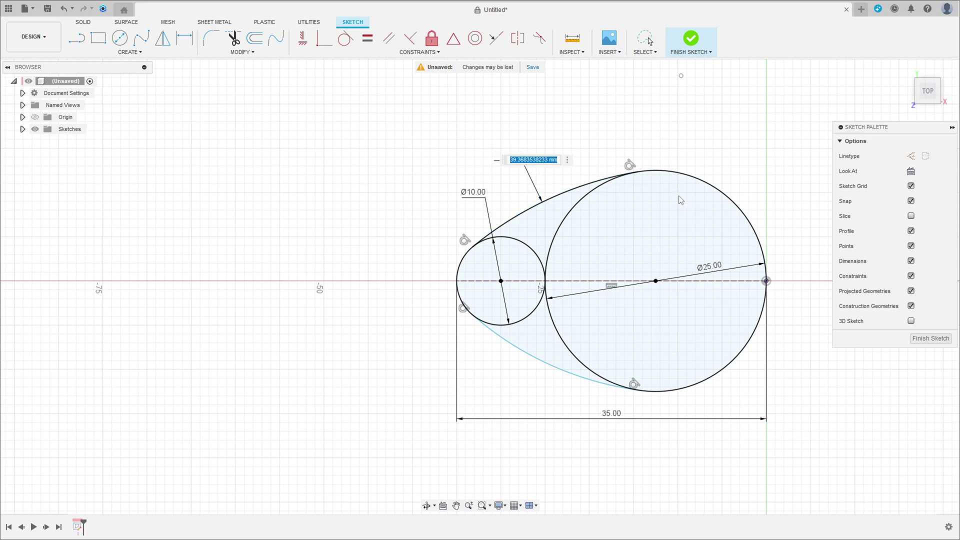
text(31)
key(Return)
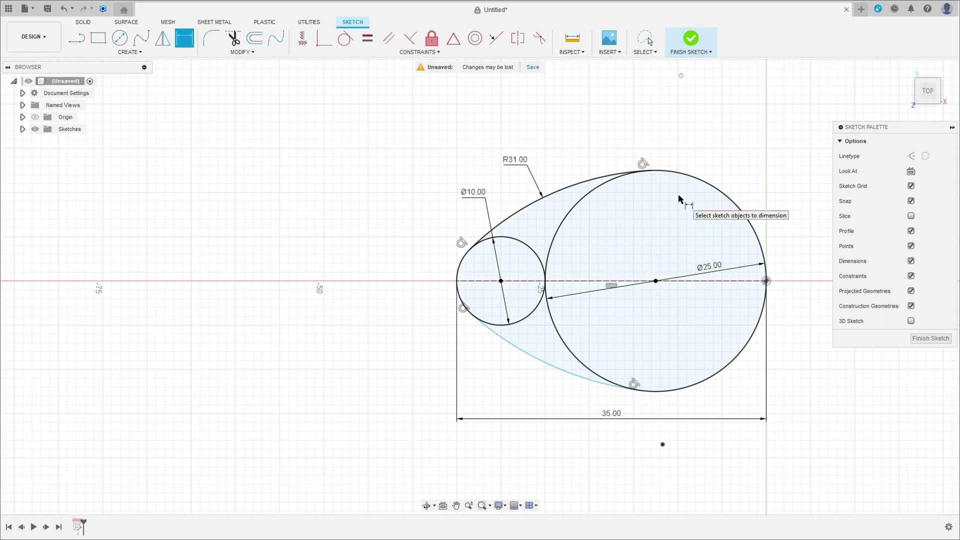
click(551, 367)
click(516, 388)
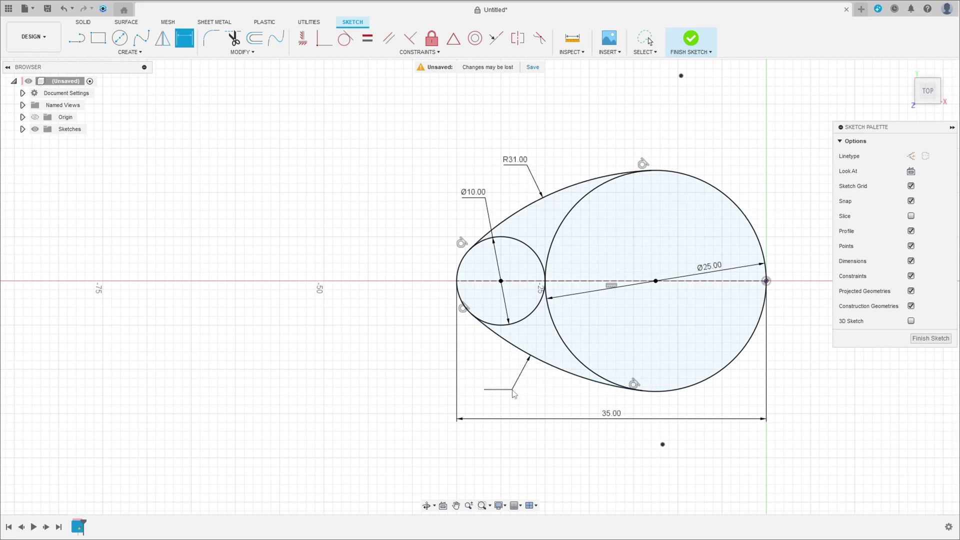
text(31)
key(Return)
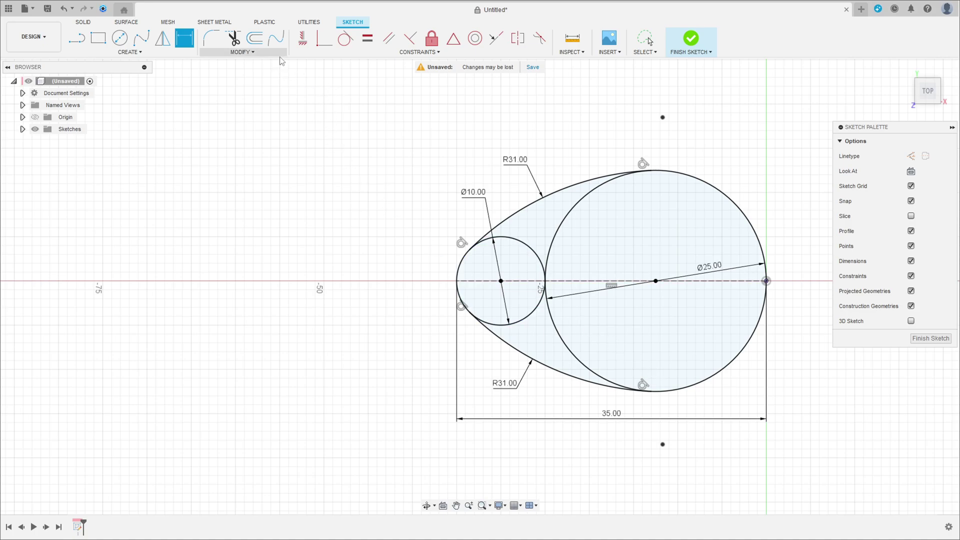
Trim the inner arcs of both circles and finish the teardrop sketch
click(232, 39)
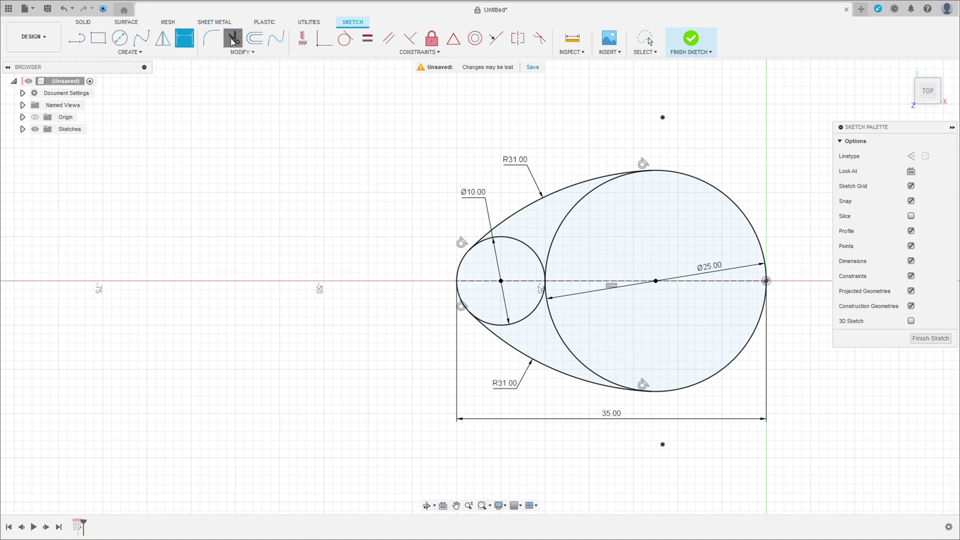
click(560, 231)
click(533, 250)
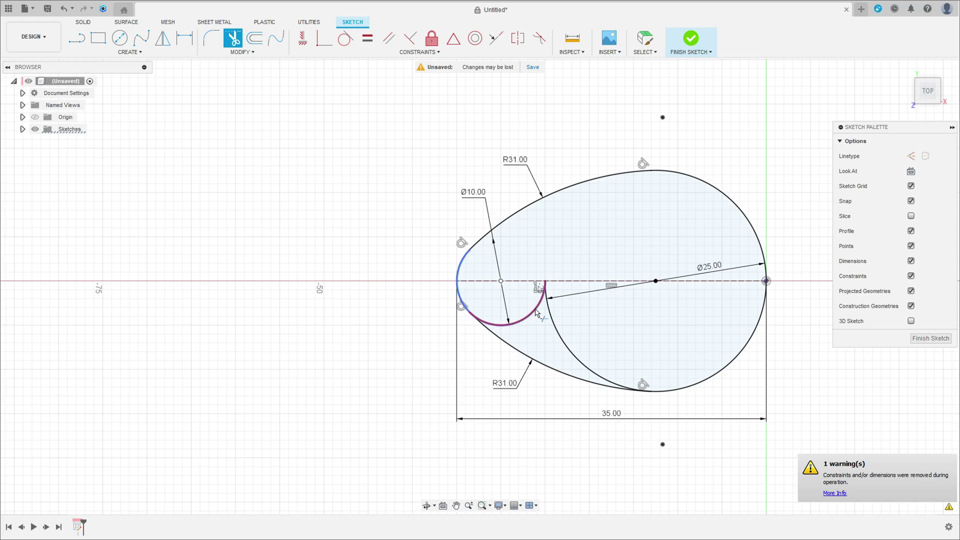
click(538, 296)
mouse_move(600, 358)
shift+middle_down()
mouse_move(615, 337)
mouse_move(602, 288)
shift+middle_up()
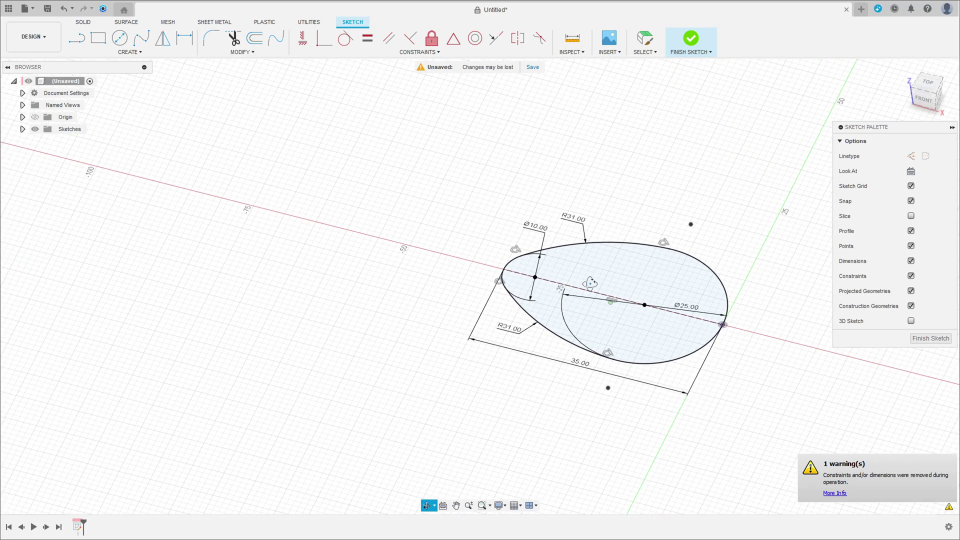
click(691, 38)
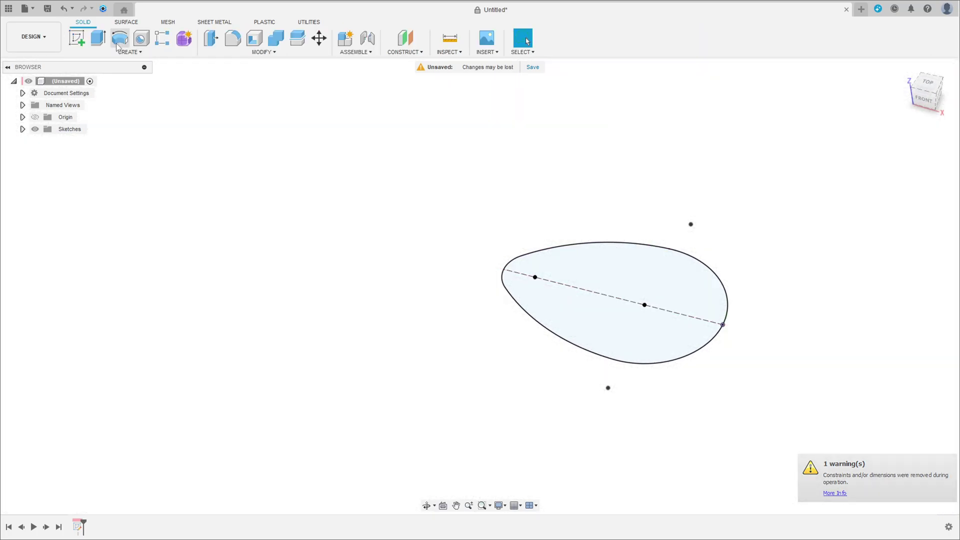
click(76, 37)
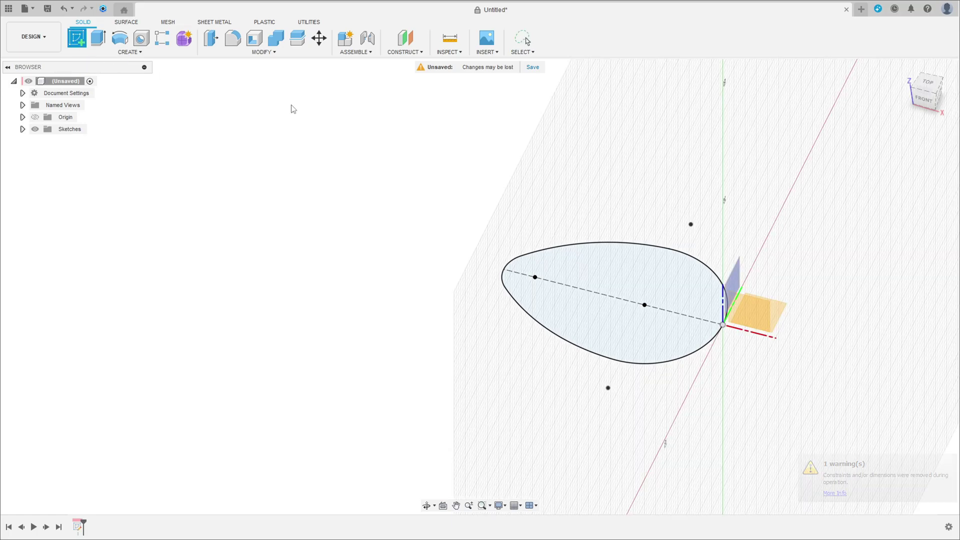
On the XZ plane, draw a 35 mm baseline leftward from the origin
click(749, 310)
middle_drag(549, 295, 667, 286)
click(77, 37)
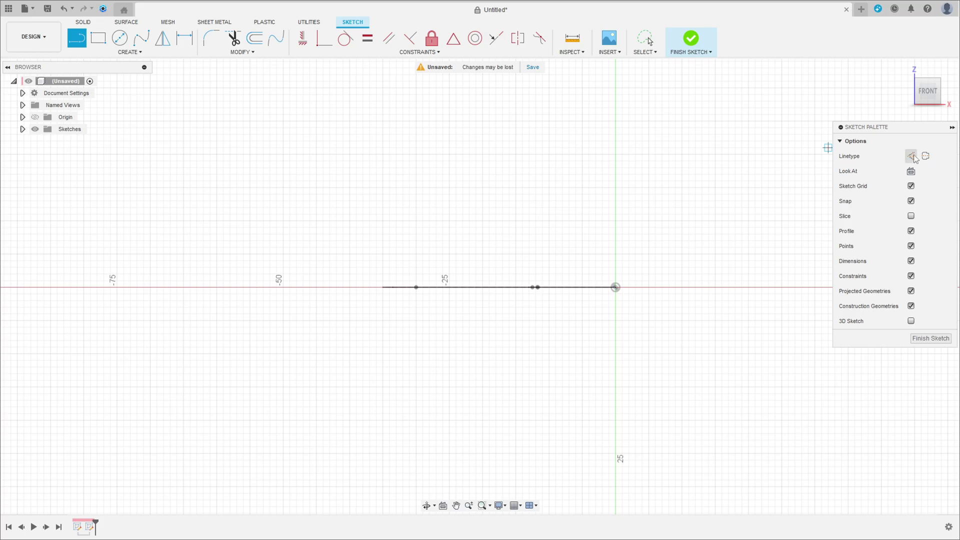
click(615, 287)
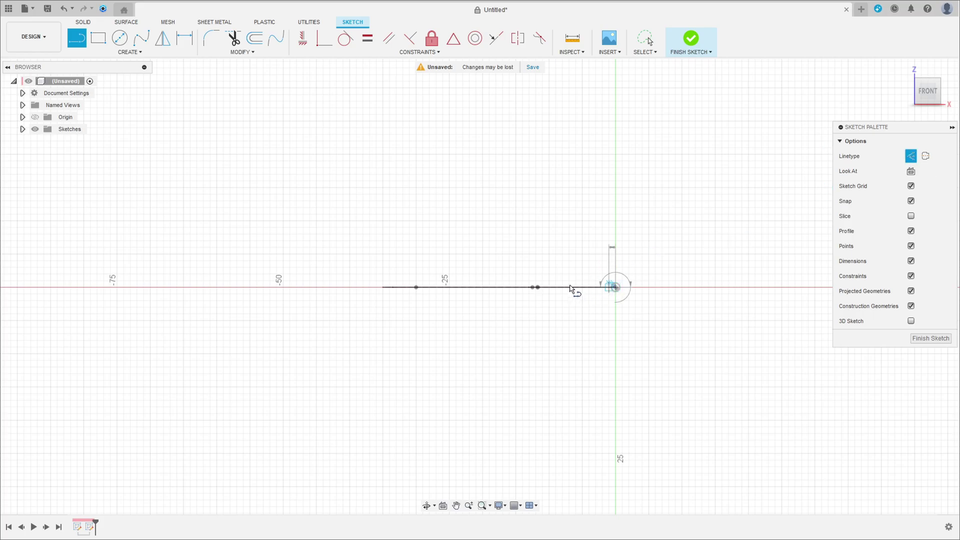
click(383, 288)
key(Escape)
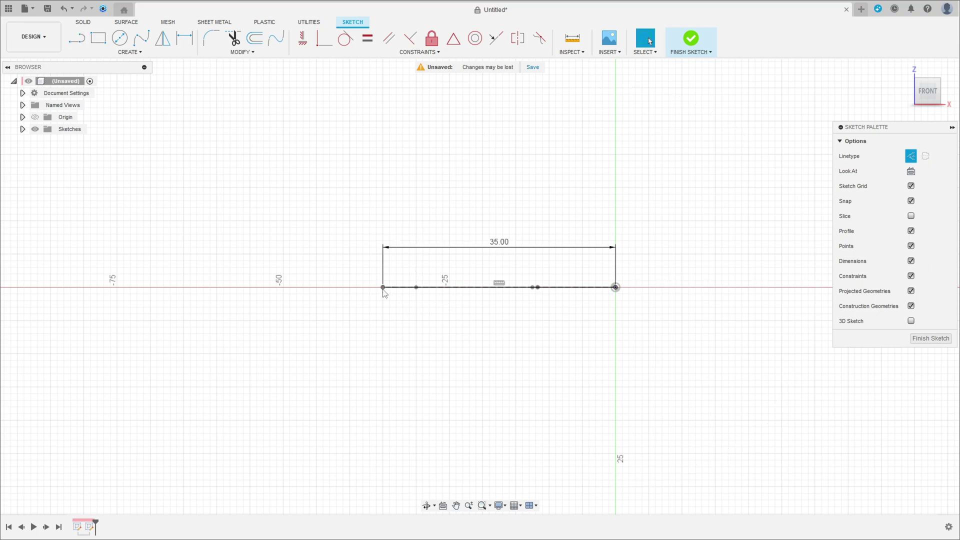
scroll(552, 359, up, 3)
Add a 5 mm vertical drop dimensioned 12.5 mm from the baseline's origin end
key(l)
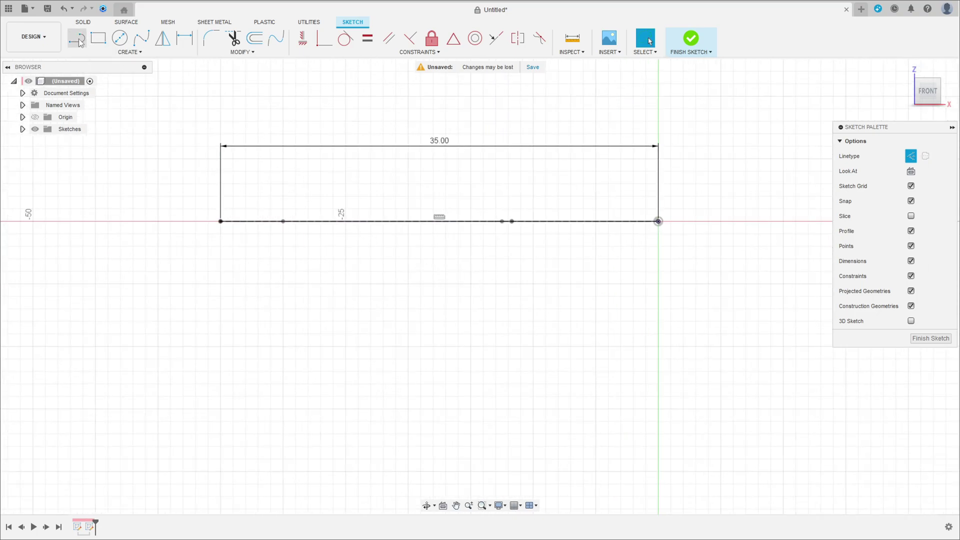
click(546, 221)
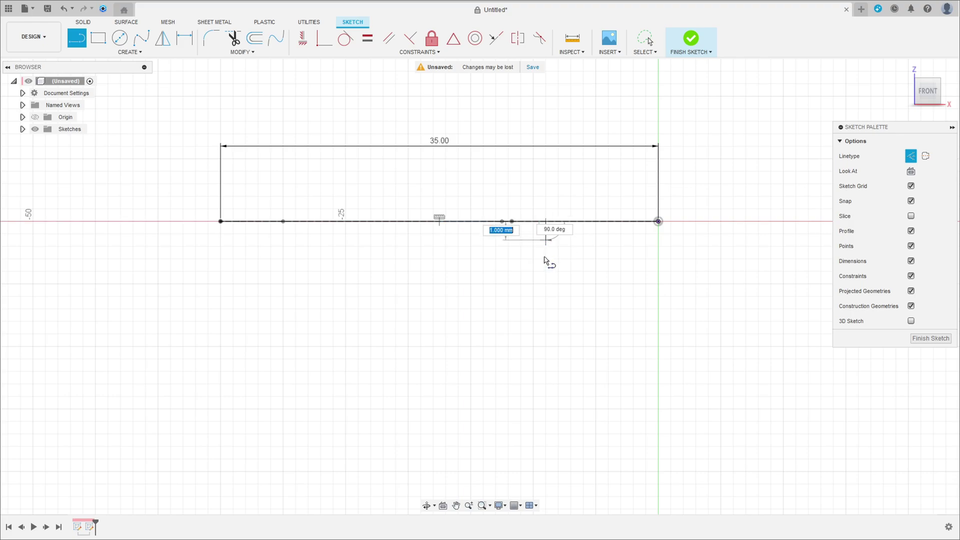
key(Return)
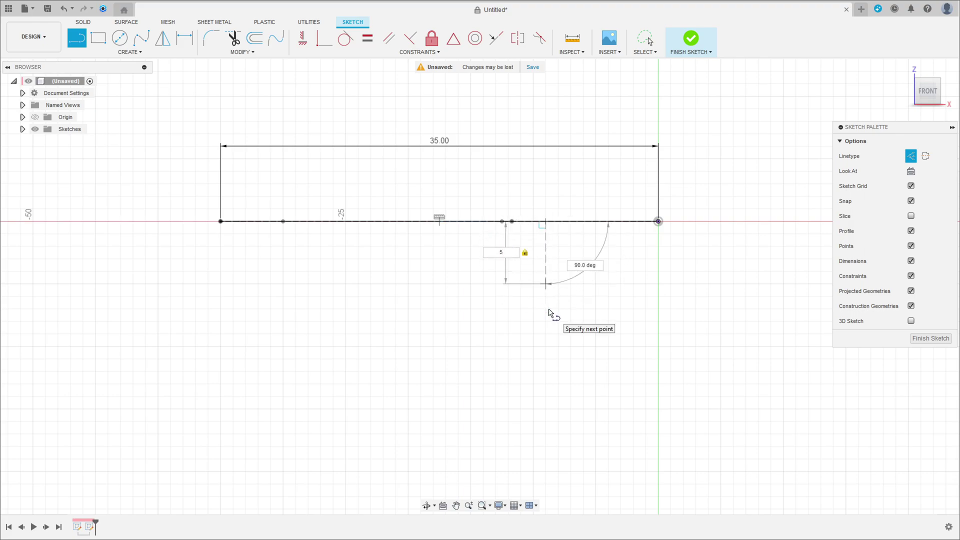
key(Escape)
key(d)
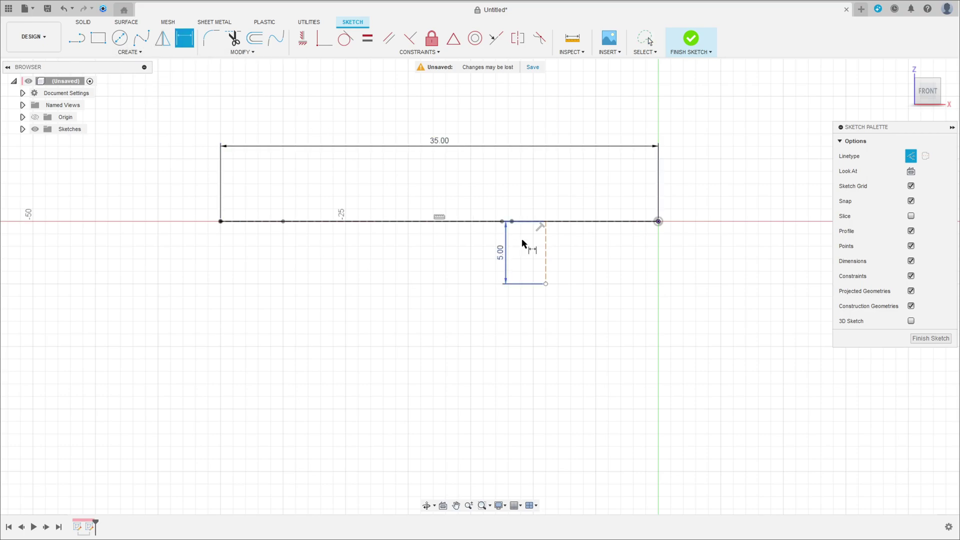
click(545, 247)
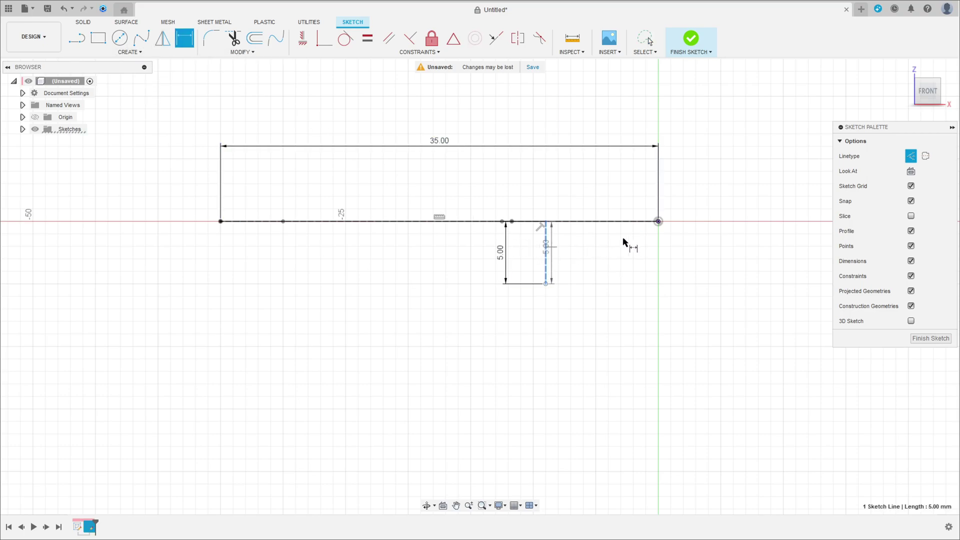
click(659, 222)
click(596, 184)
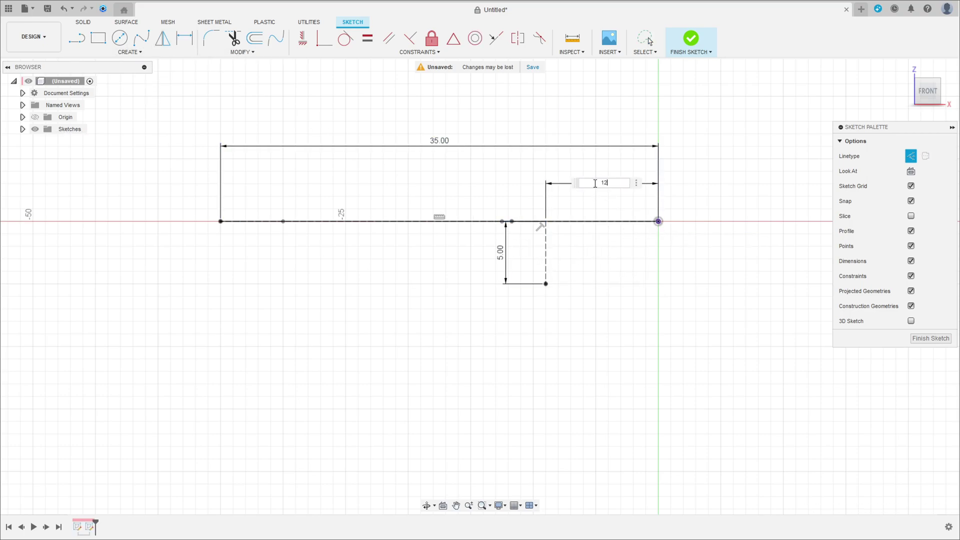
key(Return)
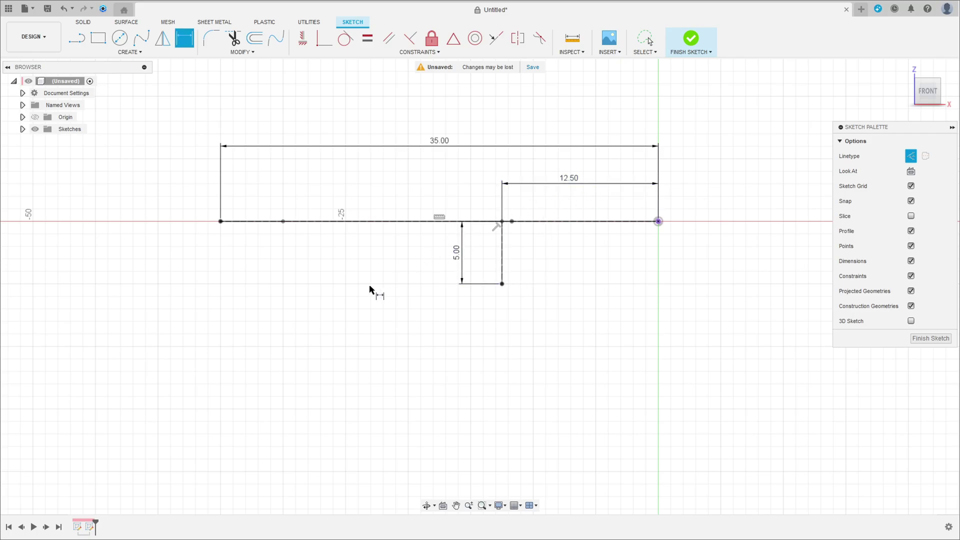
Draw a 3-point arc through both baseline ends and the drop's tip, as normal geometry
click(129, 52)
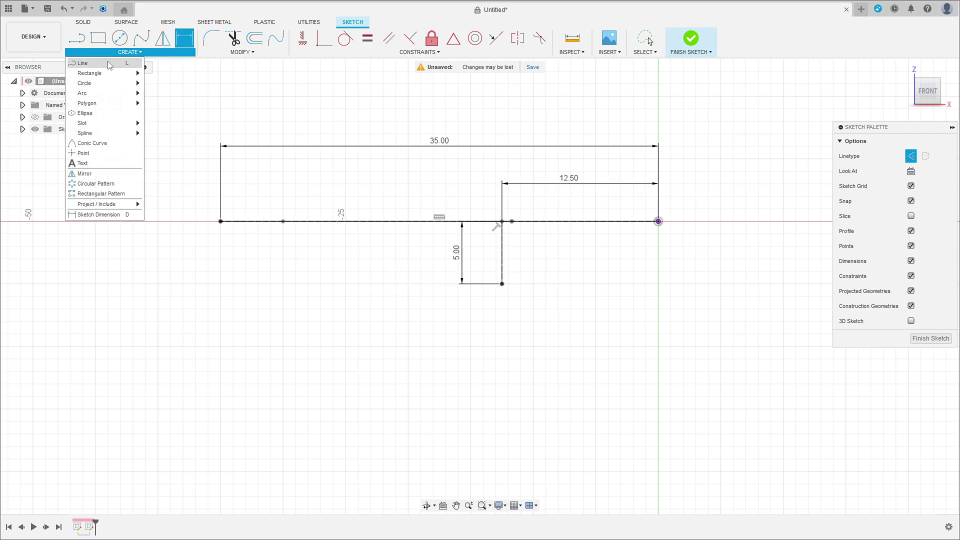
mouse_move(93, 95)
click(159, 95)
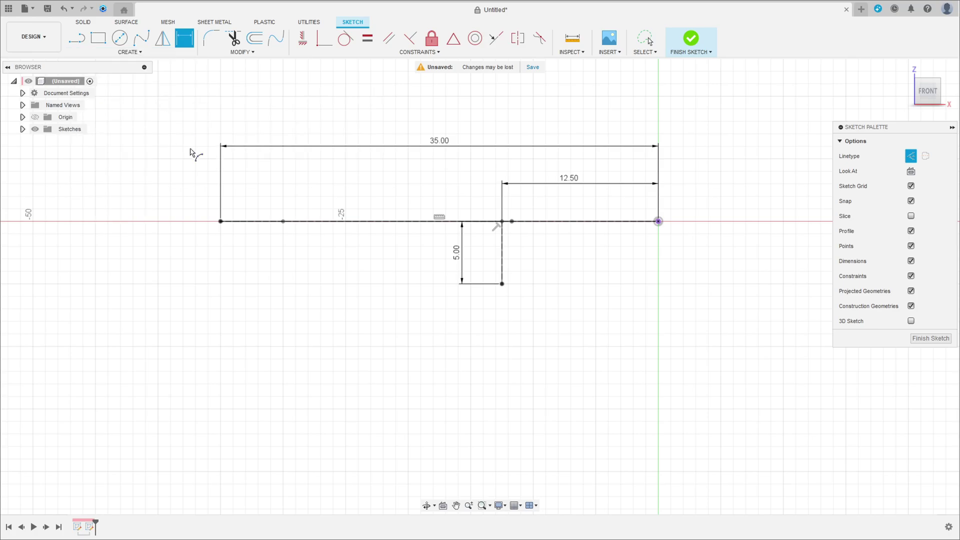
click(221, 221)
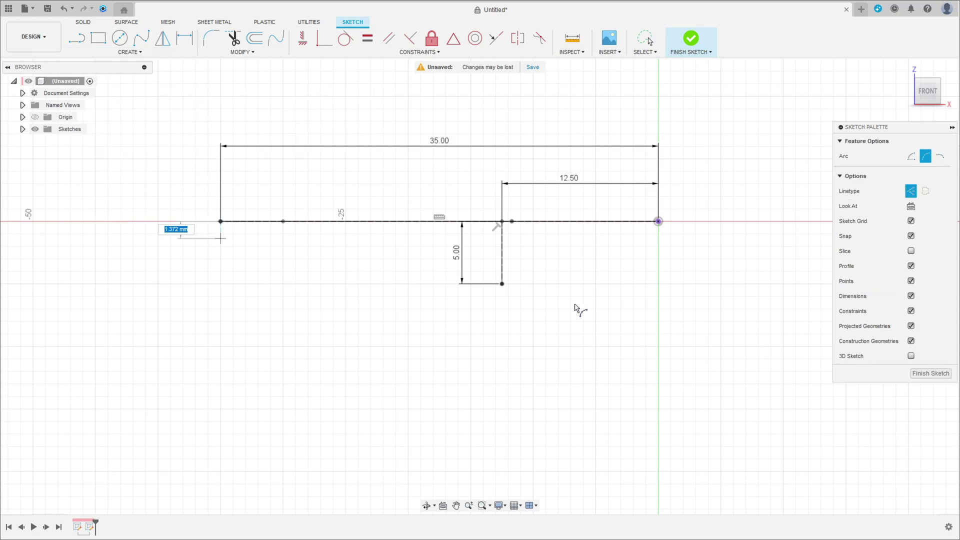
click(658, 221)
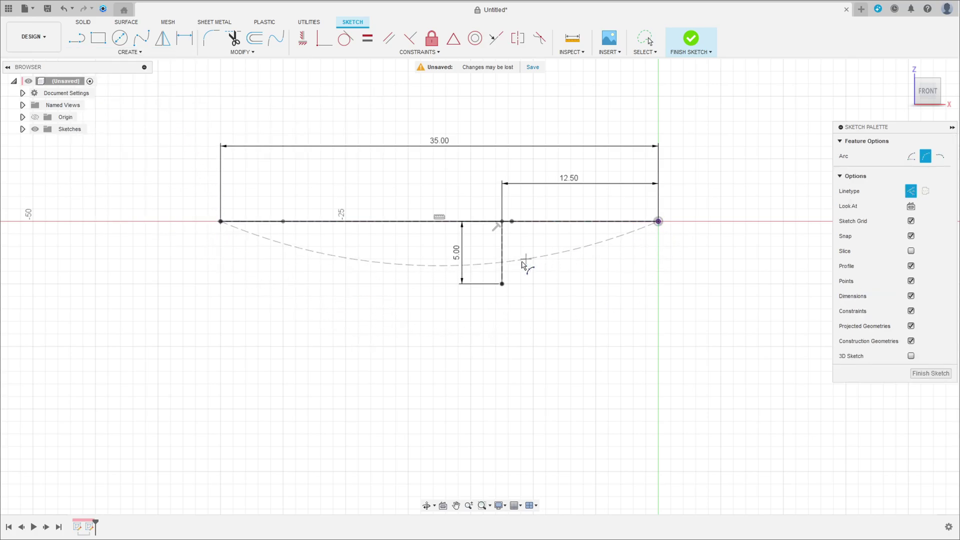
click(502, 284)
key(Escape)
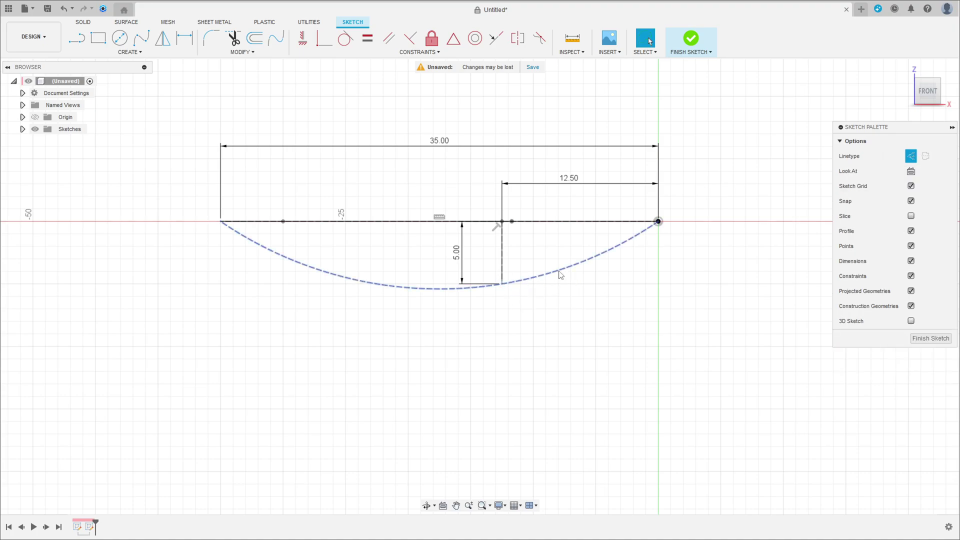
click(558, 274)
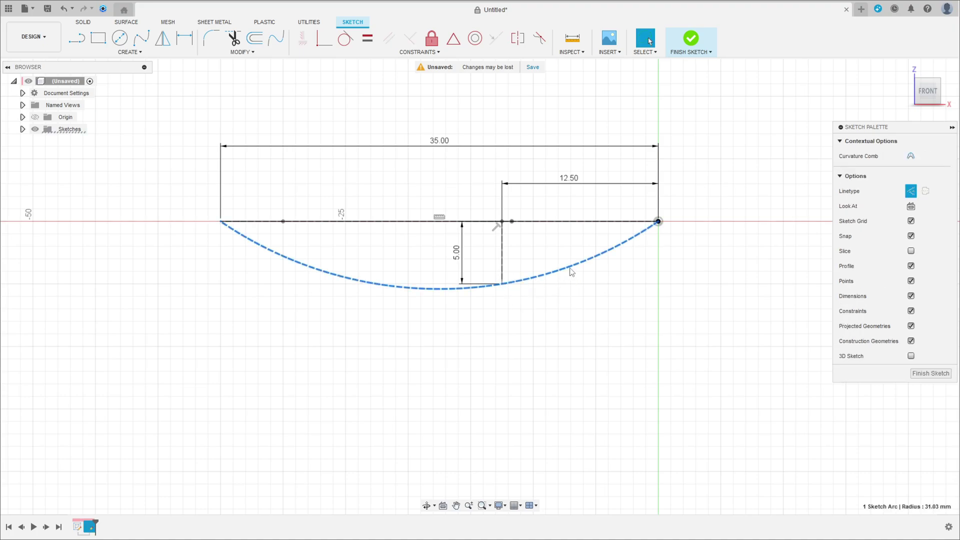
click(921, 193)
click(611, 324)
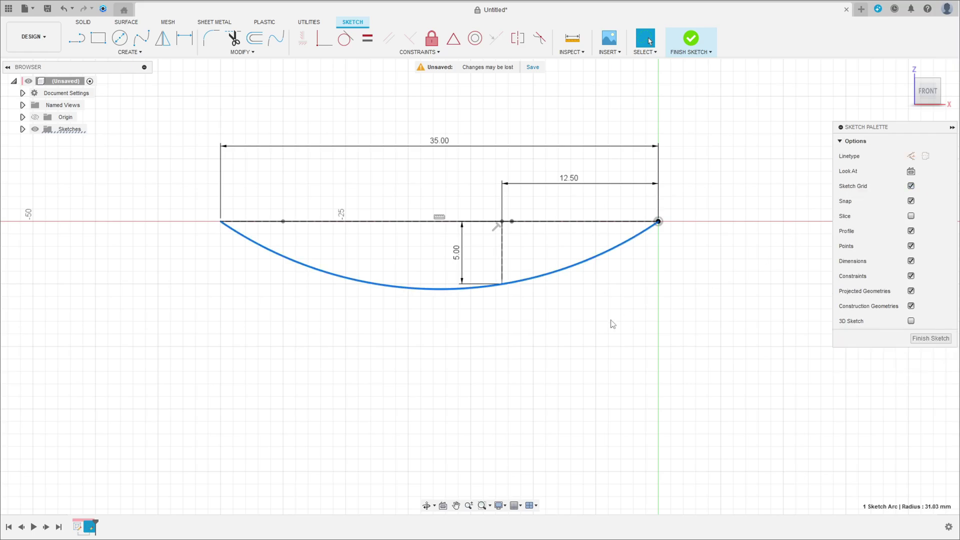
shift+middle_drag(537, 220, 517, 236)
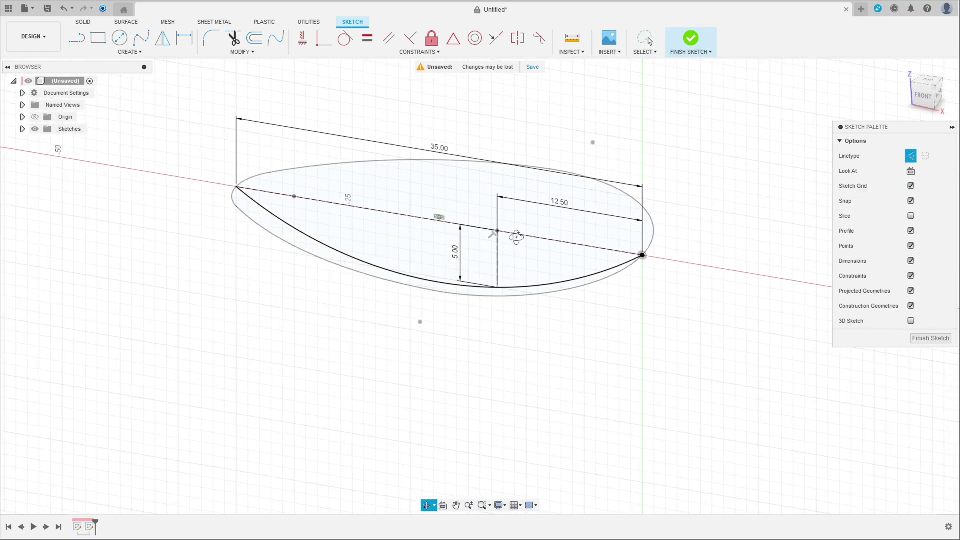
Patch the spoon outline as boundary, using the lower arc as an interior rail
click(691, 38)
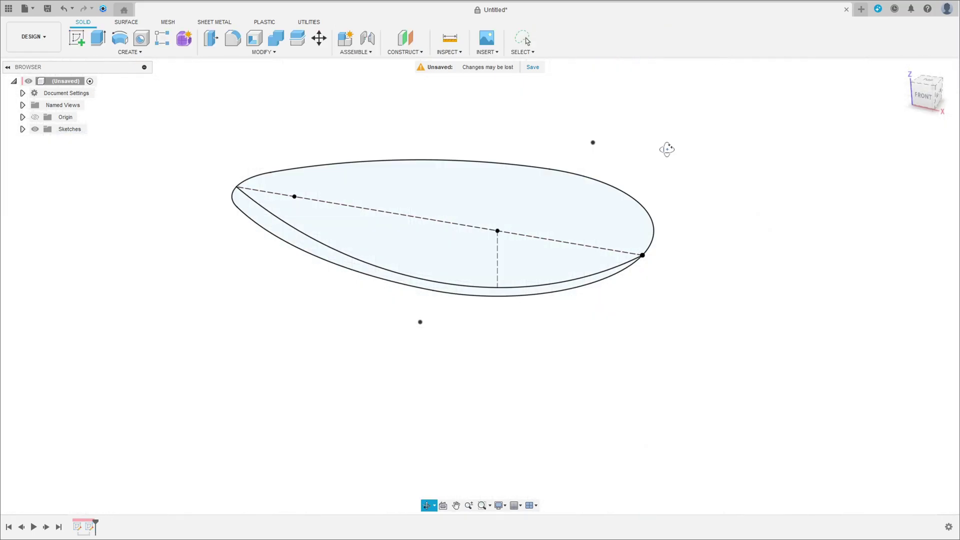
shift+middle_drag(666, 146, 615, 157)
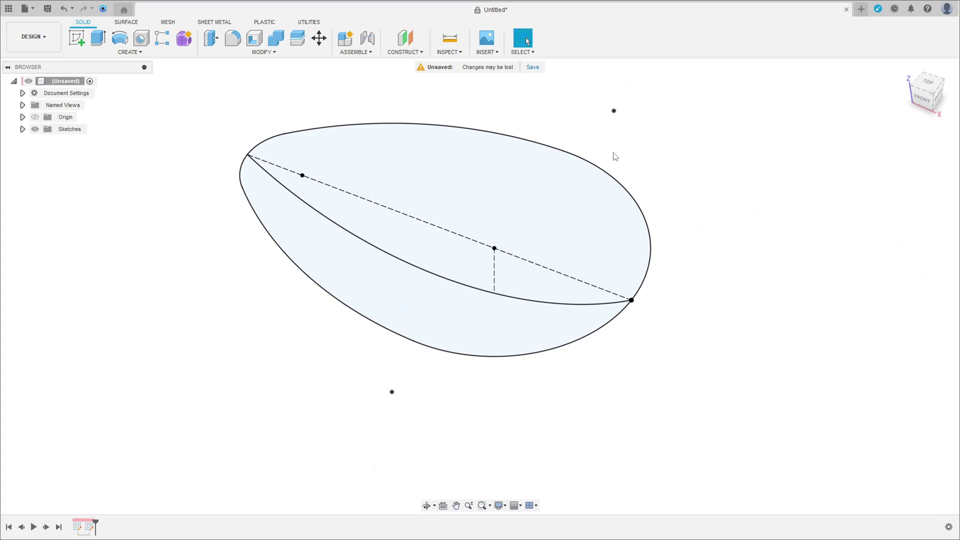
click(135, 23)
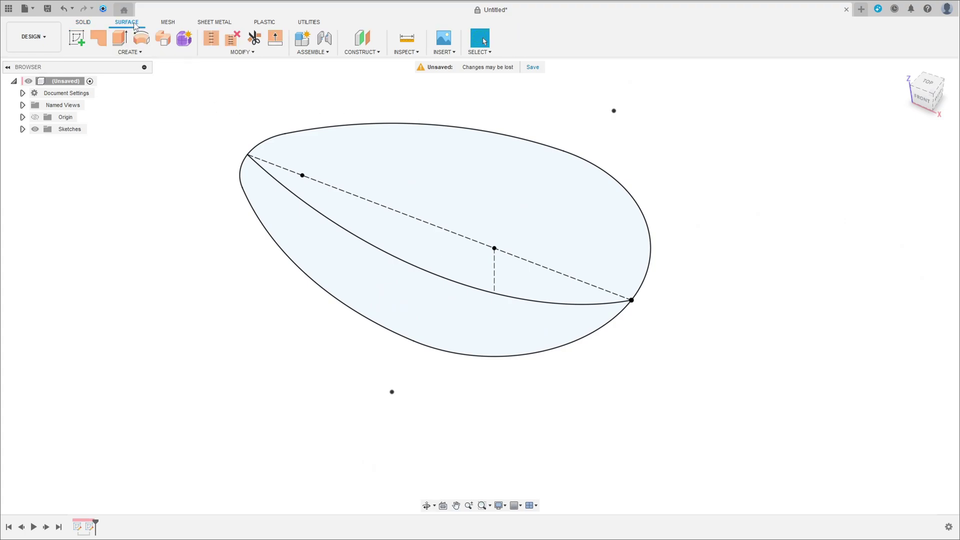
click(99, 38)
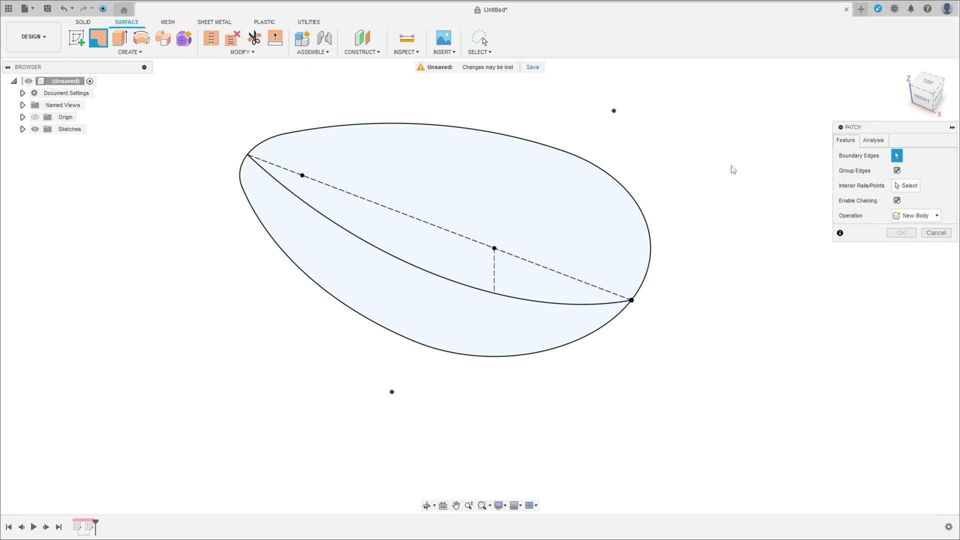
click(618, 181)
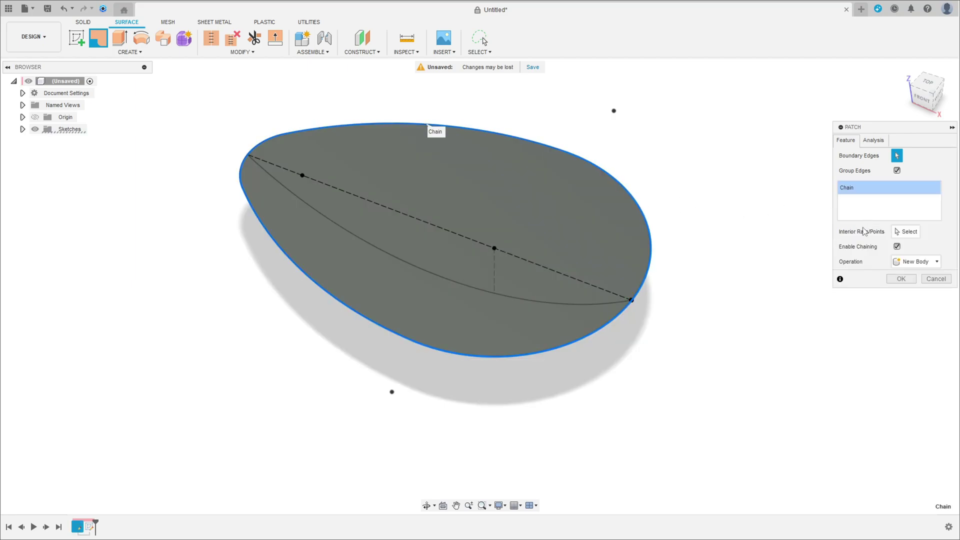
click(907, 232)
shift+middle_drag(480, 285, 439, 250)
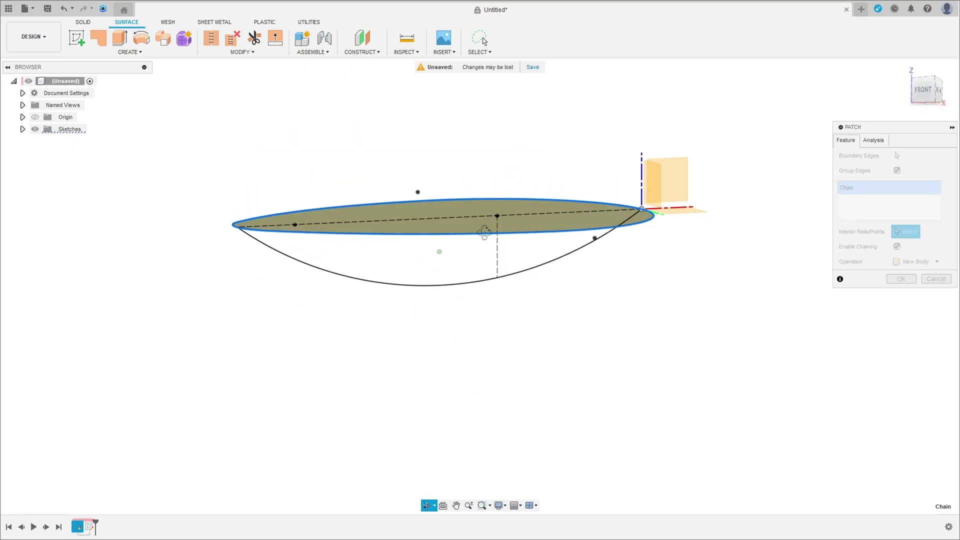
click(442, 291)
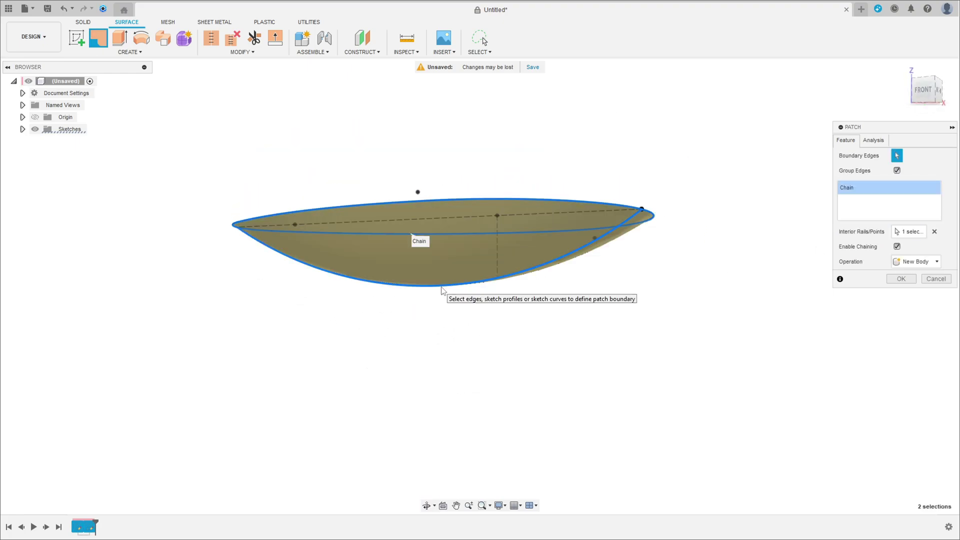
shift+middle_drag(411, 234, 655, 235)
click(900, 280)
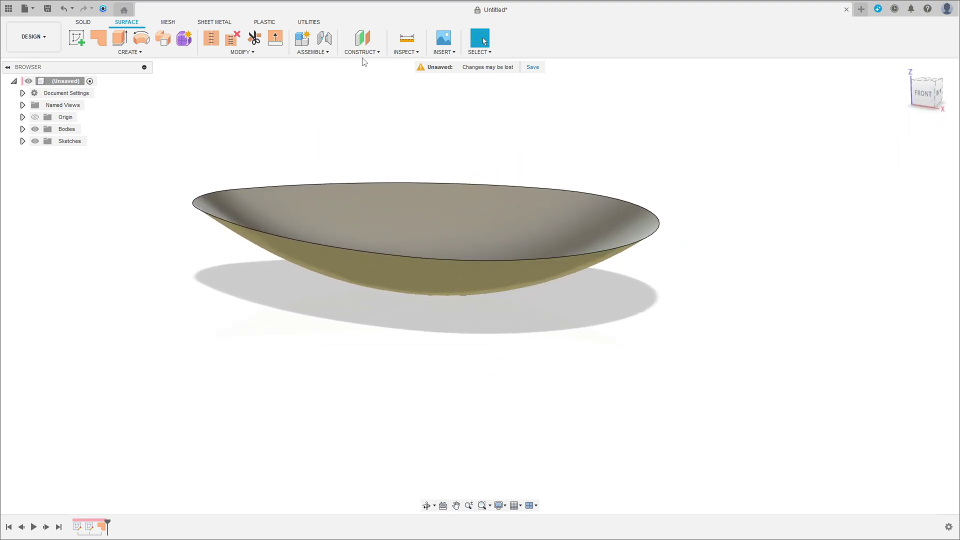
Add a flipped Section Analysis on the XZ plane, then hide it in the Browser
click(362, 52)
click(406, 52)
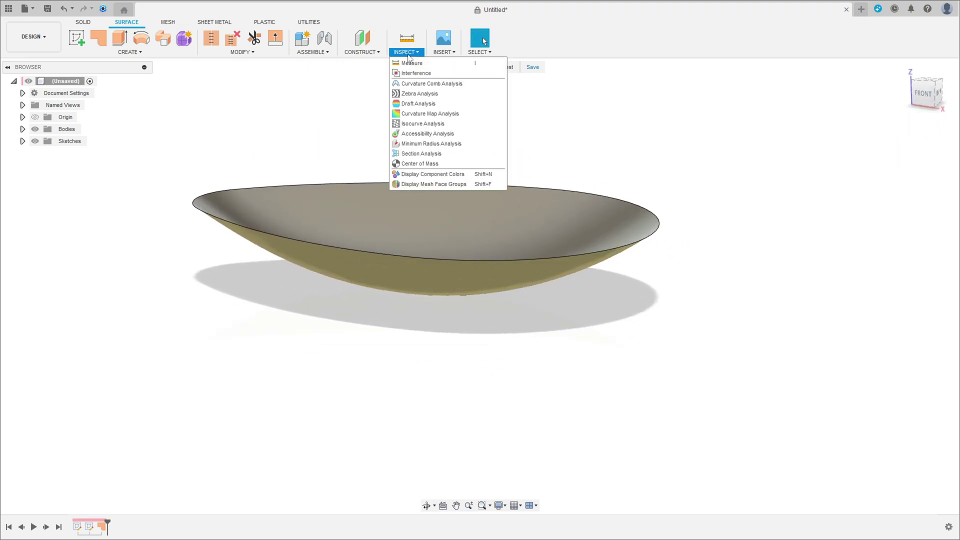
click(422, 154)
click(679, 203)
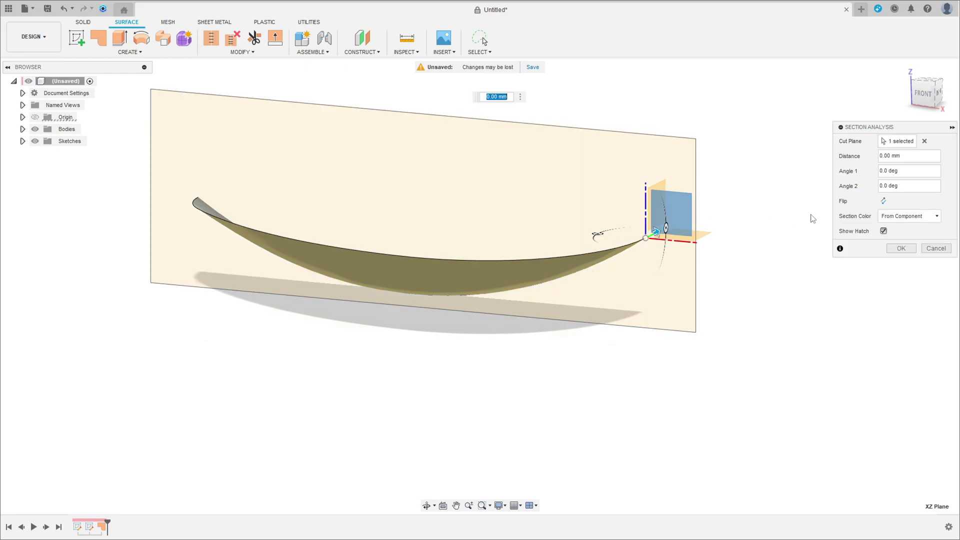
click(883, 201)
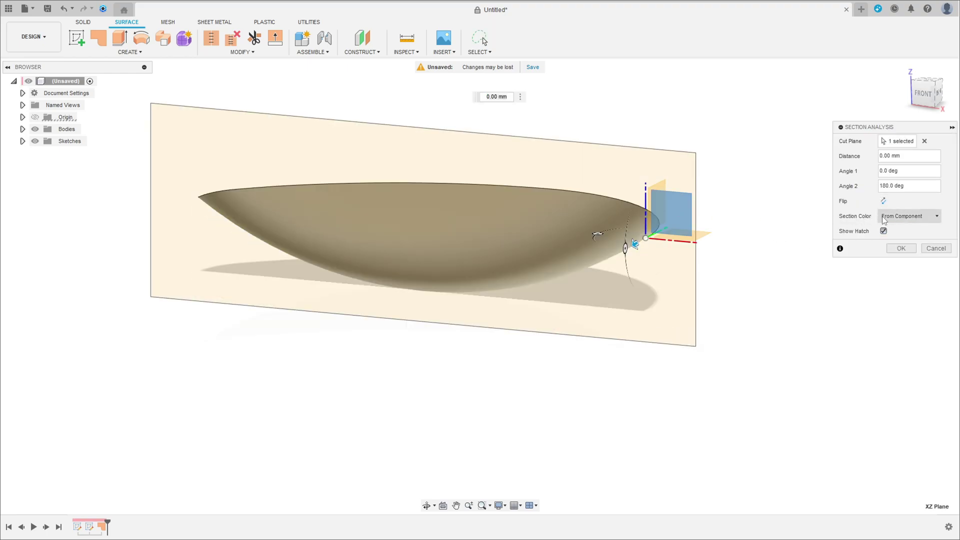
shift+middle_drag(821, 248, 620, 242)
key(Return)
click(485, 41)
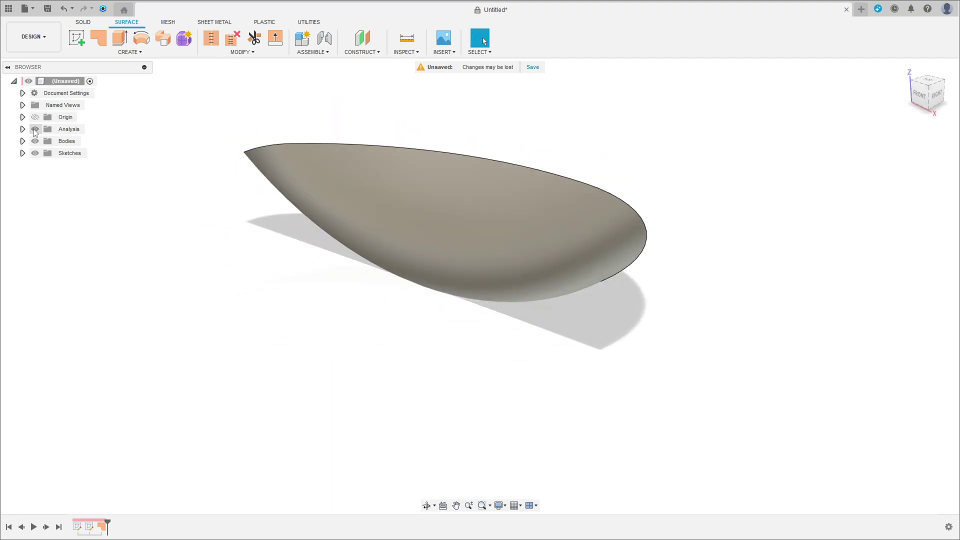
click(35, 129)
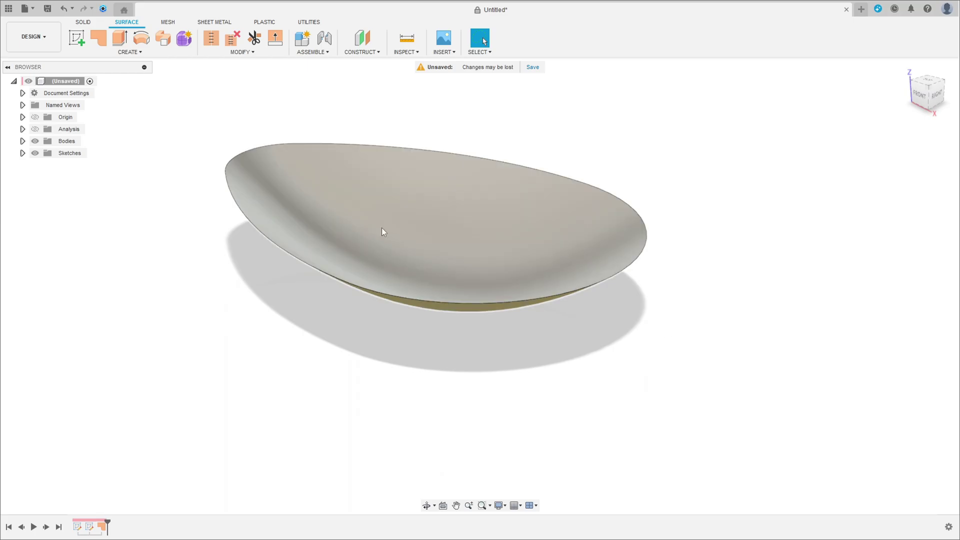
click(76, 37)
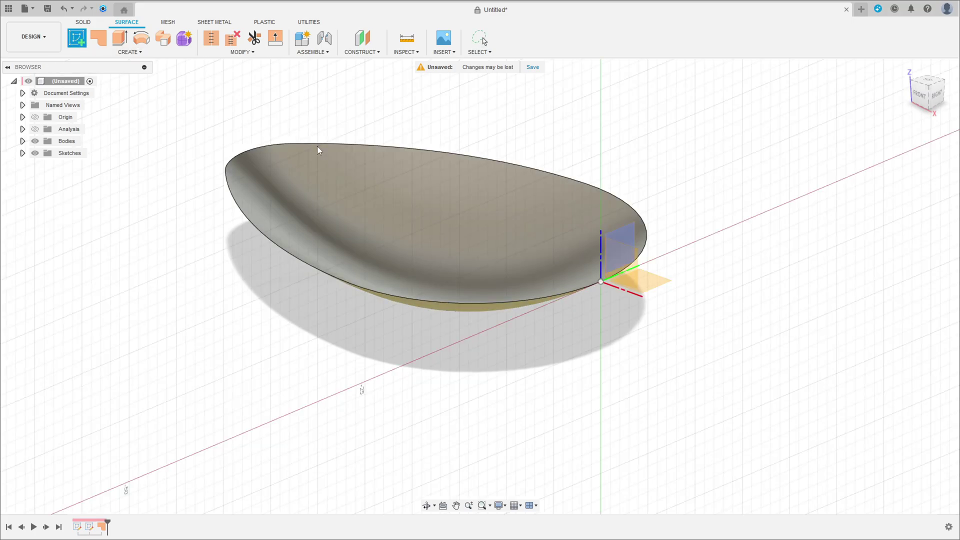
Sketch a 25 mm circle on the XY plane left of the origin and hide the bodies
click(653, 281)
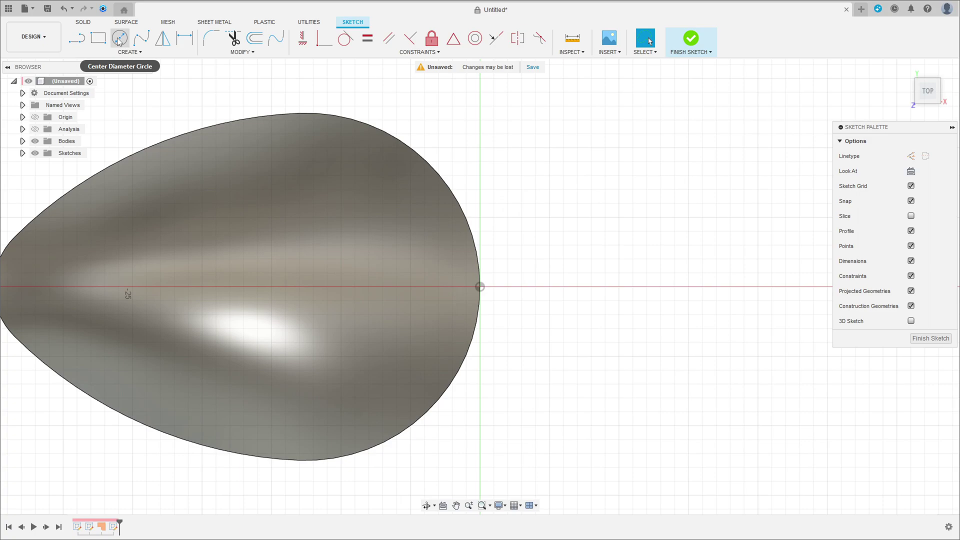
click(120, 38)
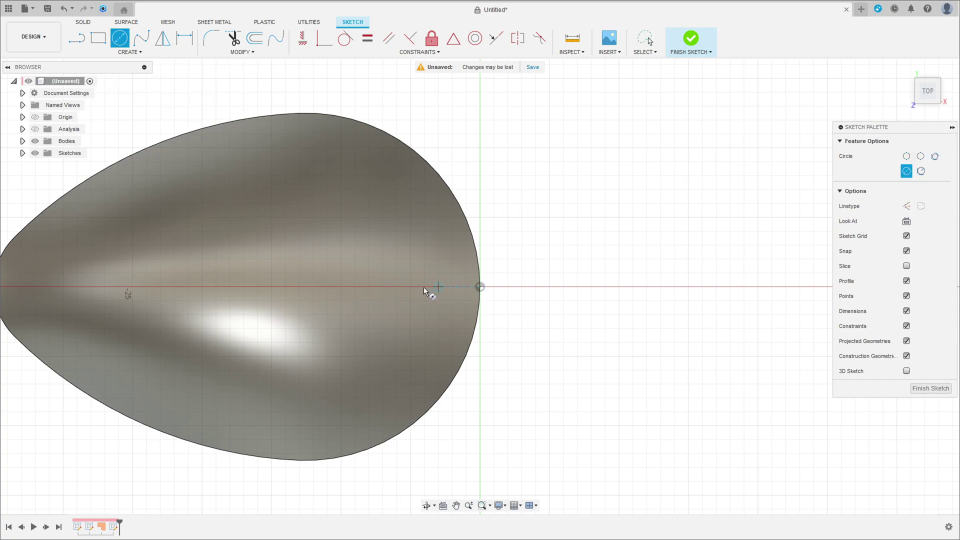
click(306, 286)
text(2)
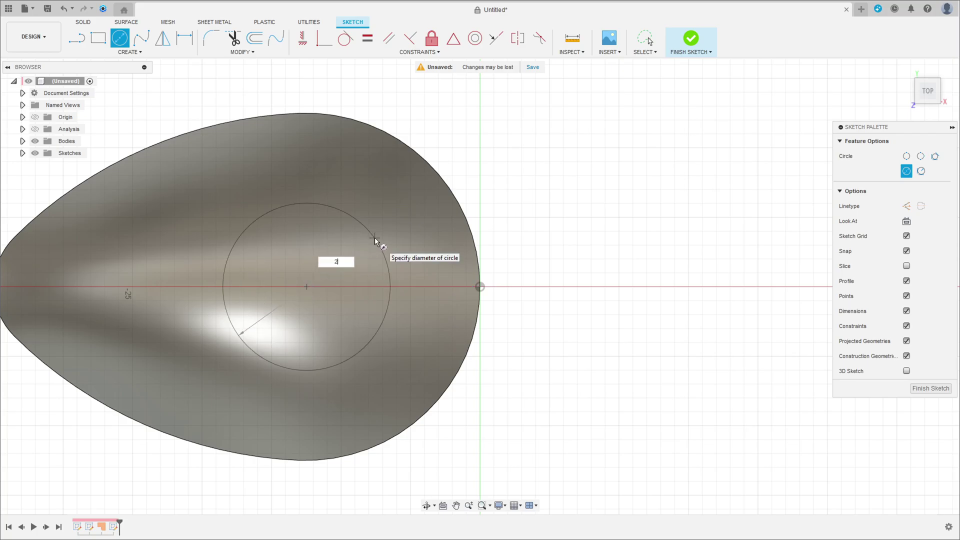
text(5)
key(Return)
key(Escape)
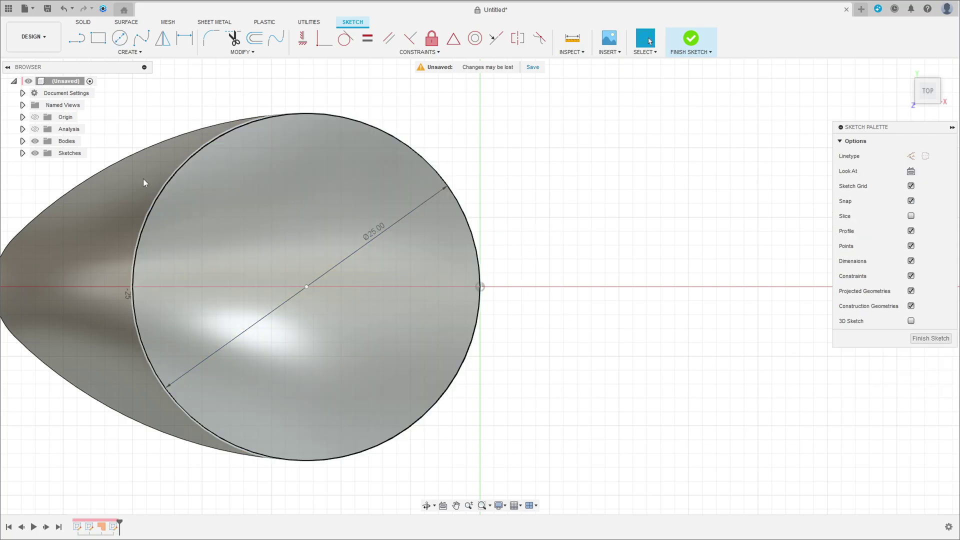
click(34, 141)
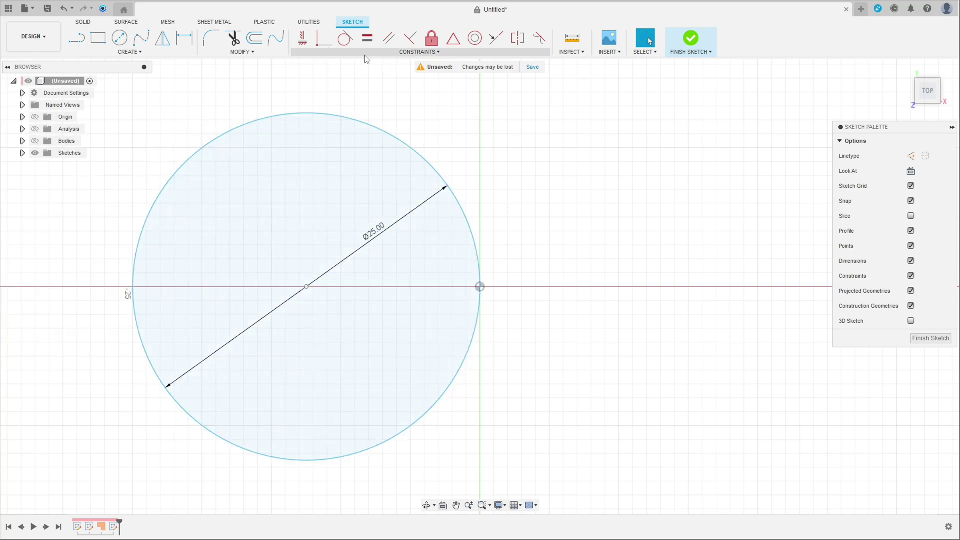
Align the circle's centre horizontally with the origin and make the circle pass through it
click(302, 38)
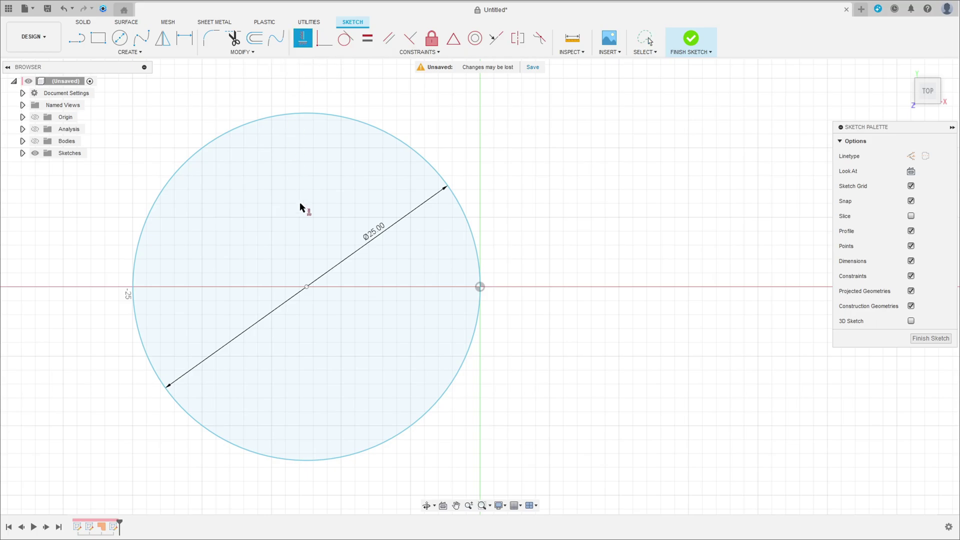
click(306, 286)
click(480, 288)
click(324, 38)
click(480, 267)
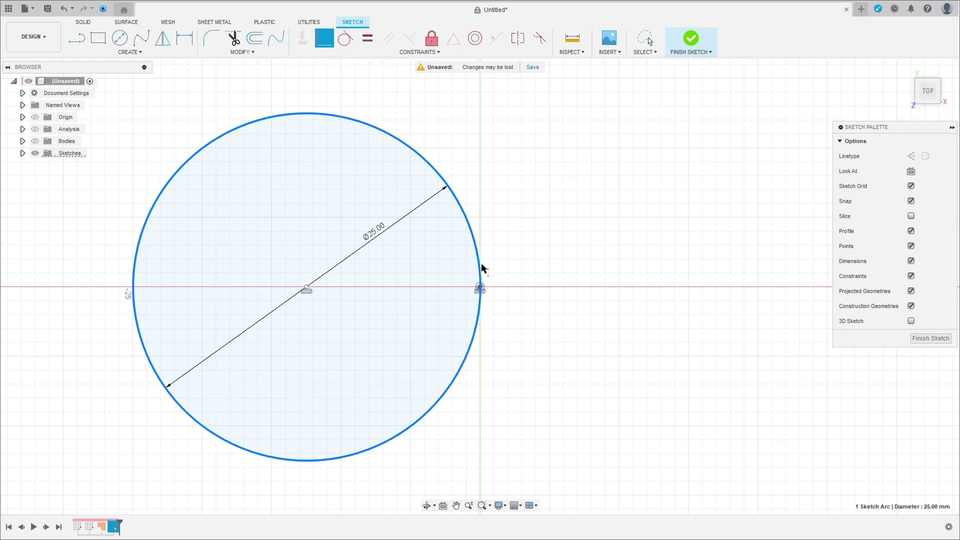
click(480, 288)
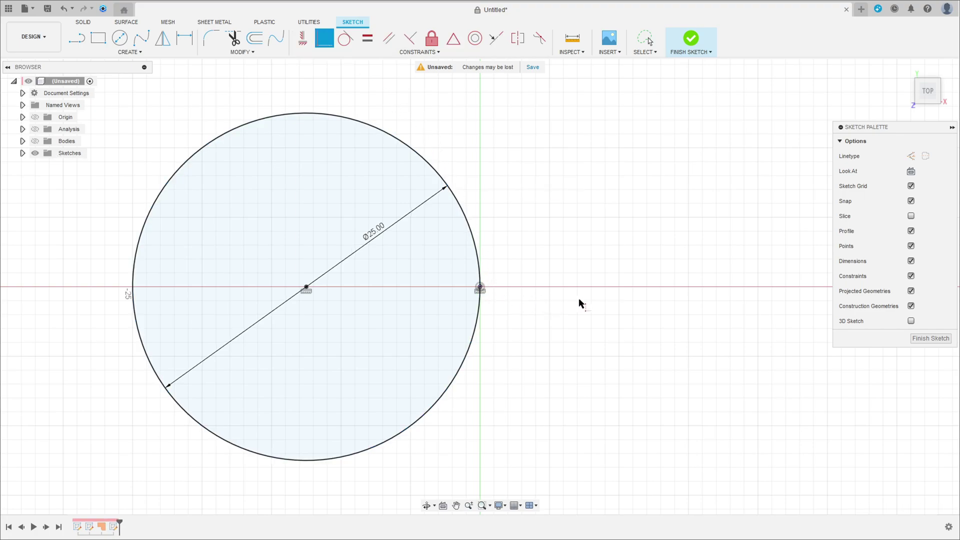
Draw a vertical chord across the circle near the origin
key(l)
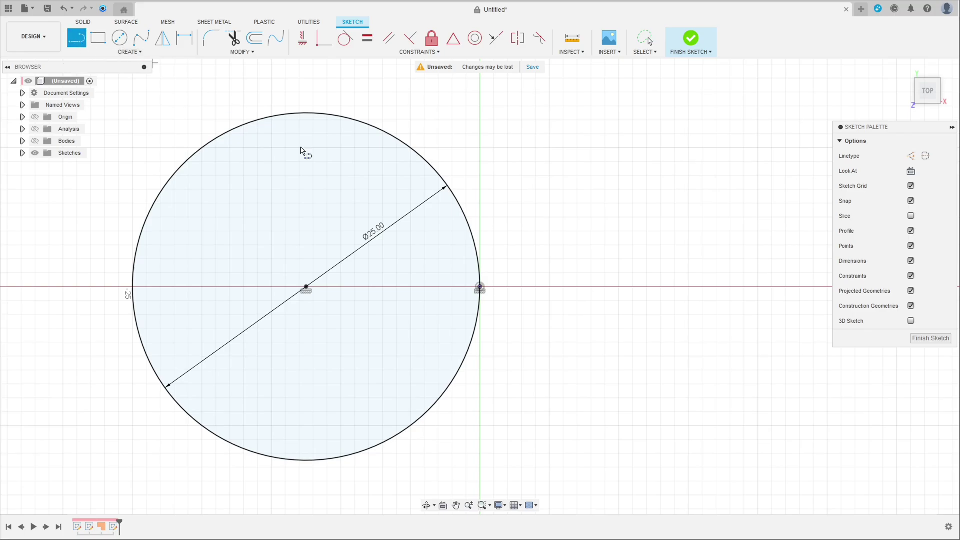
click(465, 218)
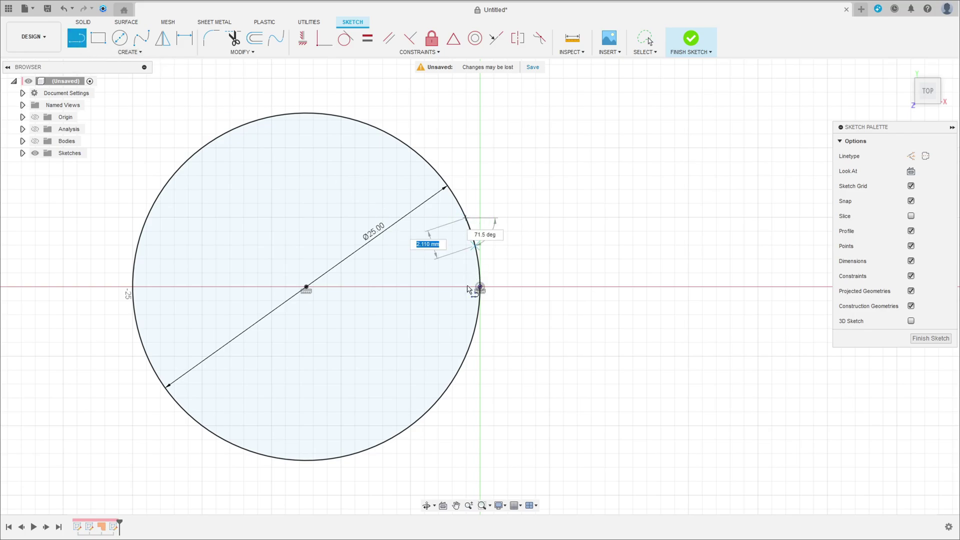
click(466, 355)
key(Escape)
Dimension the vertical chord 1.2 mm from the origin point
scroll(498, 246, up, 3)
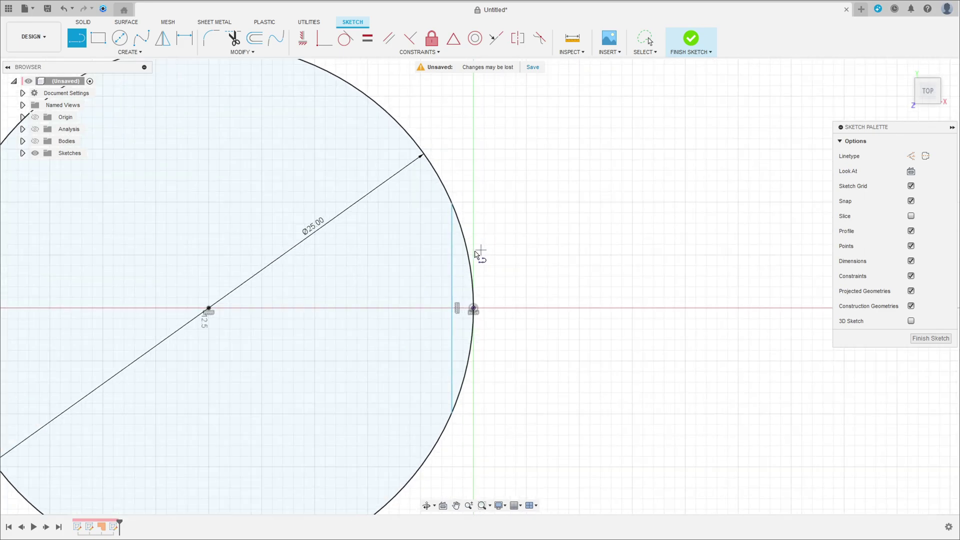
click(185, 38)
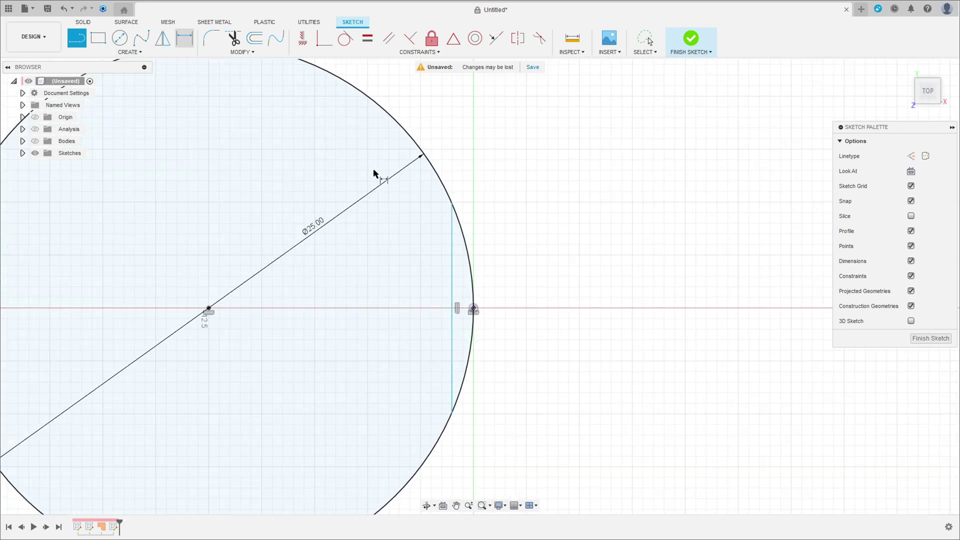
click(451, 239)
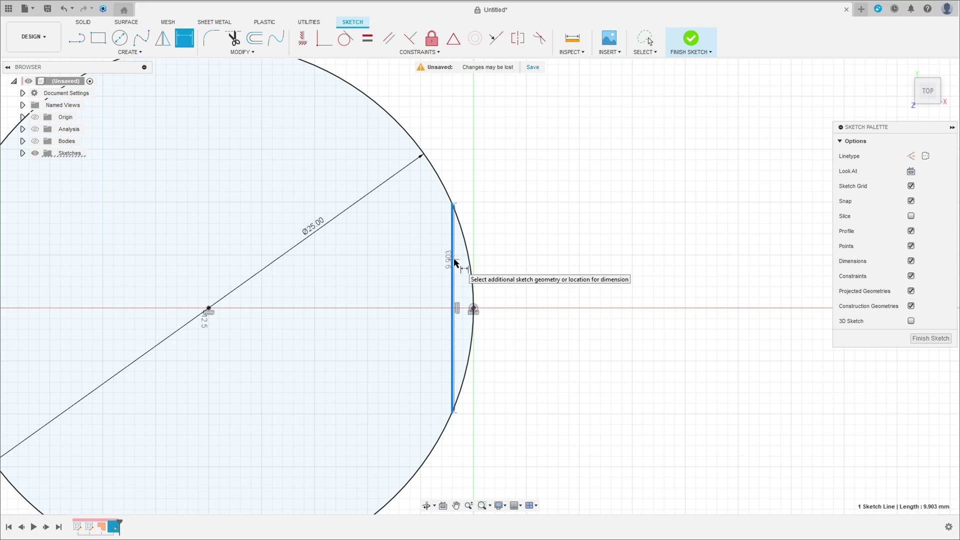
click(474, 309)
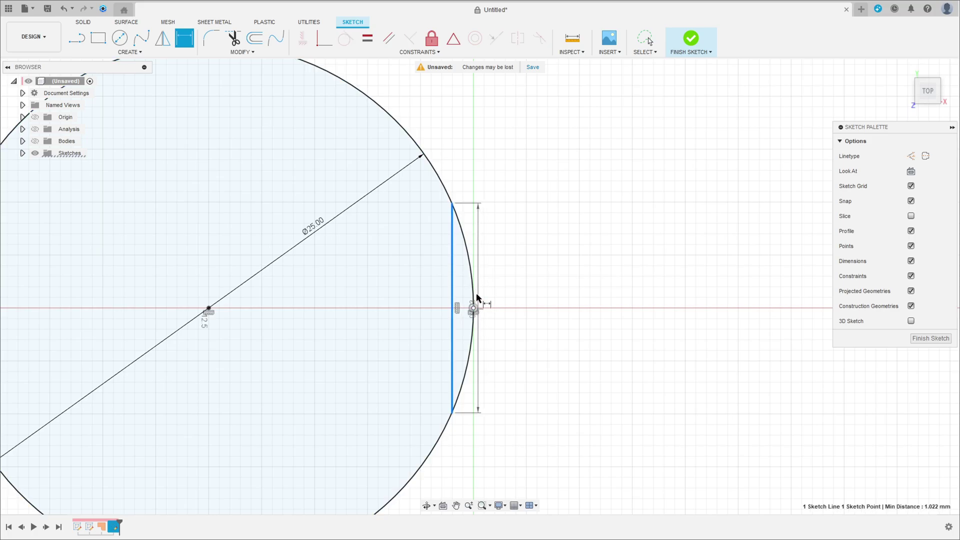
click(464, 129)
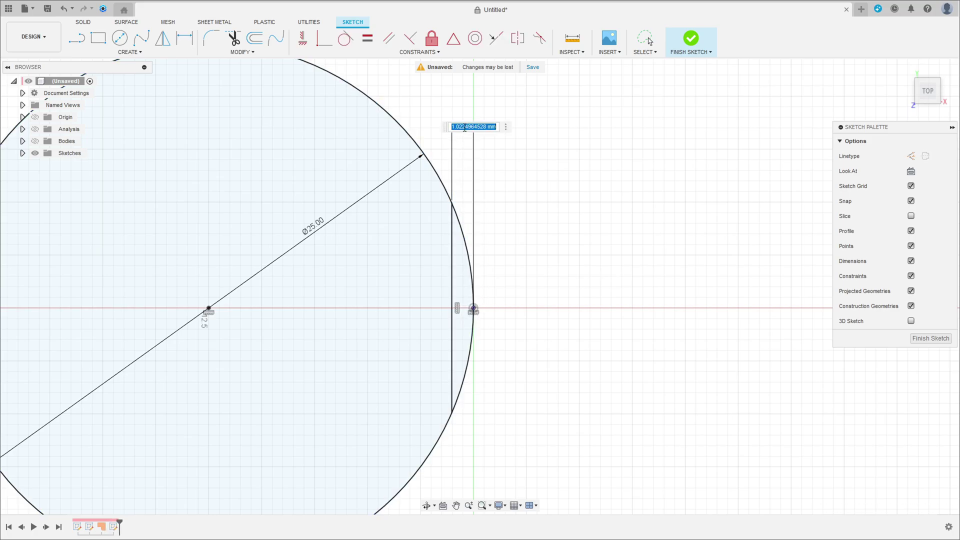
text(1.2)
key(Return)
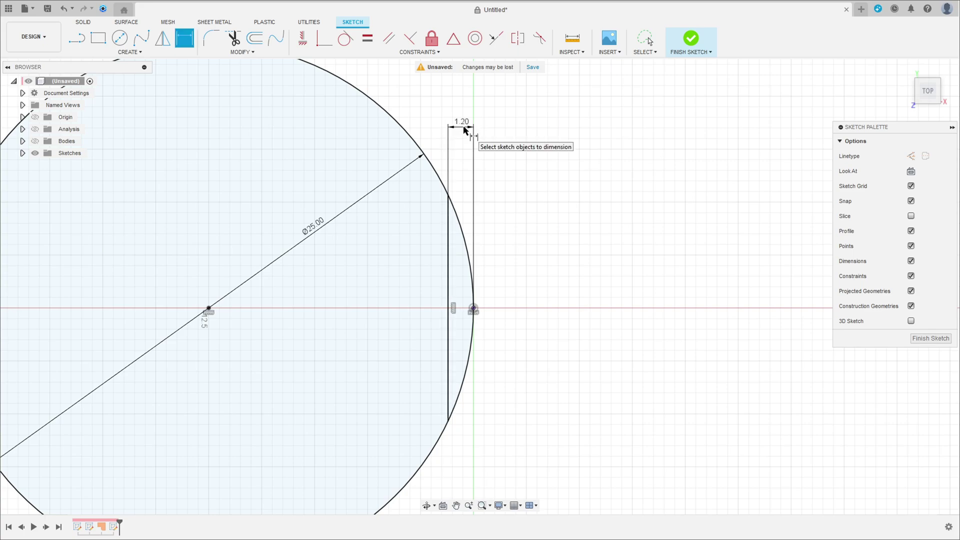
scroll(560, 327, up, 1)
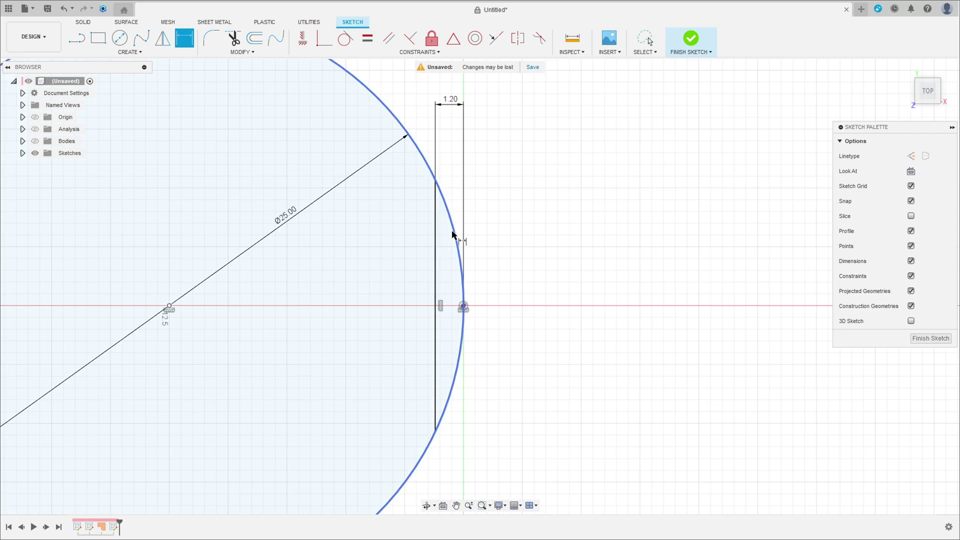
scroll(476, 311, down, 1)
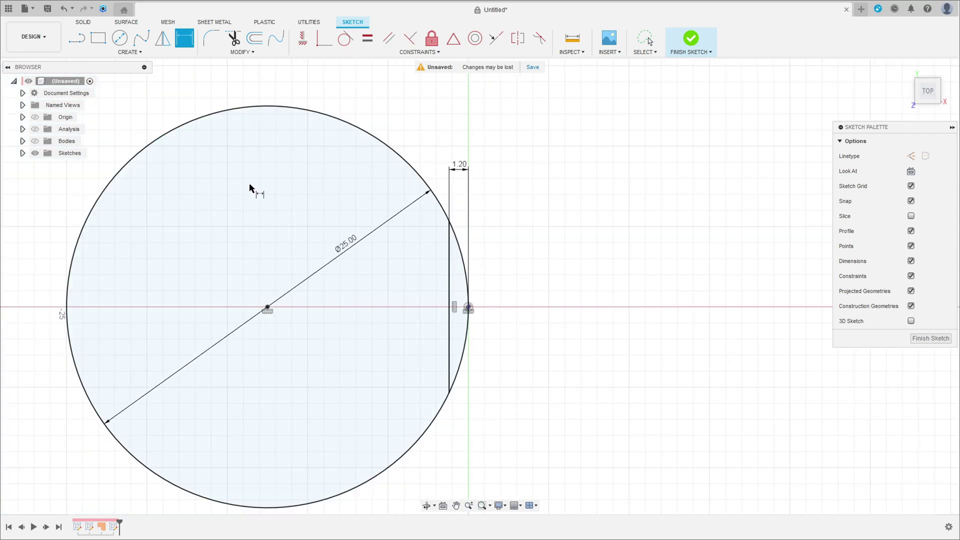
Trim away the circle's large arc, leaving only the thin right-hand cap
click(233, 38)
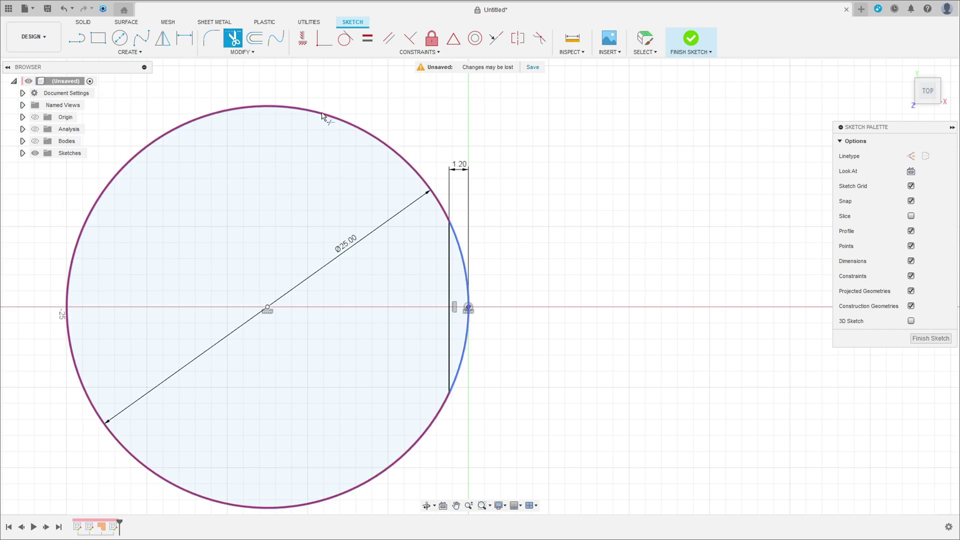
click(324, 115)
key(Escape)
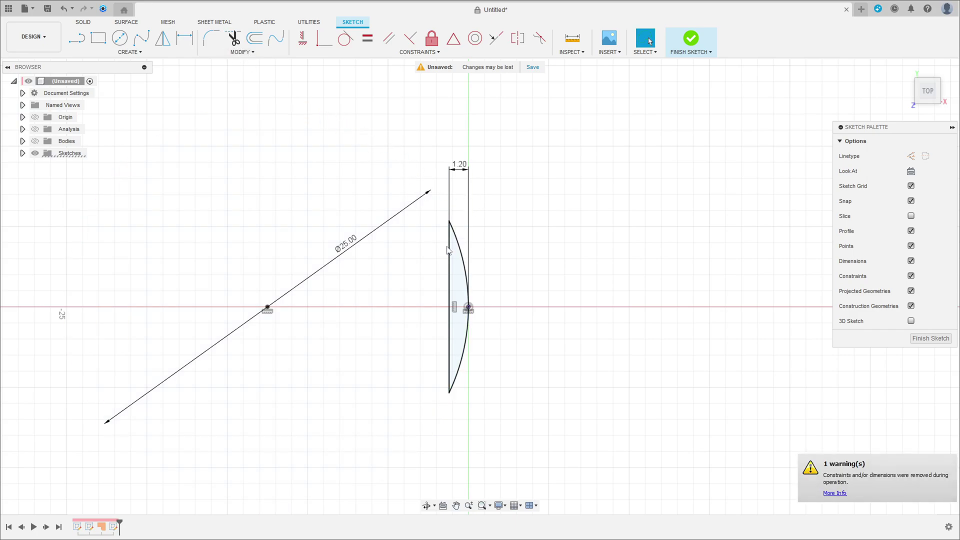
Turn the vertical chord into a construction line and finish the sketch
click(450, 260)
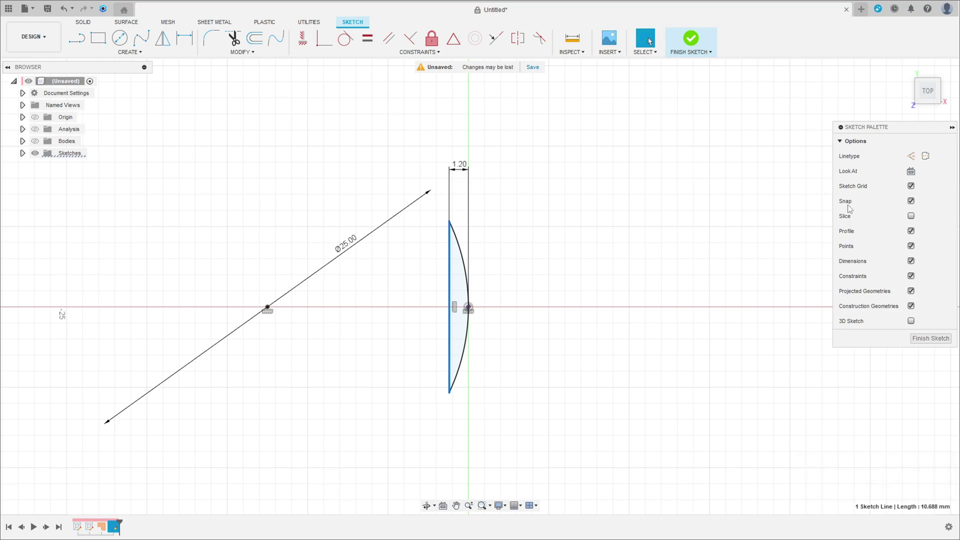
click(912, 158)
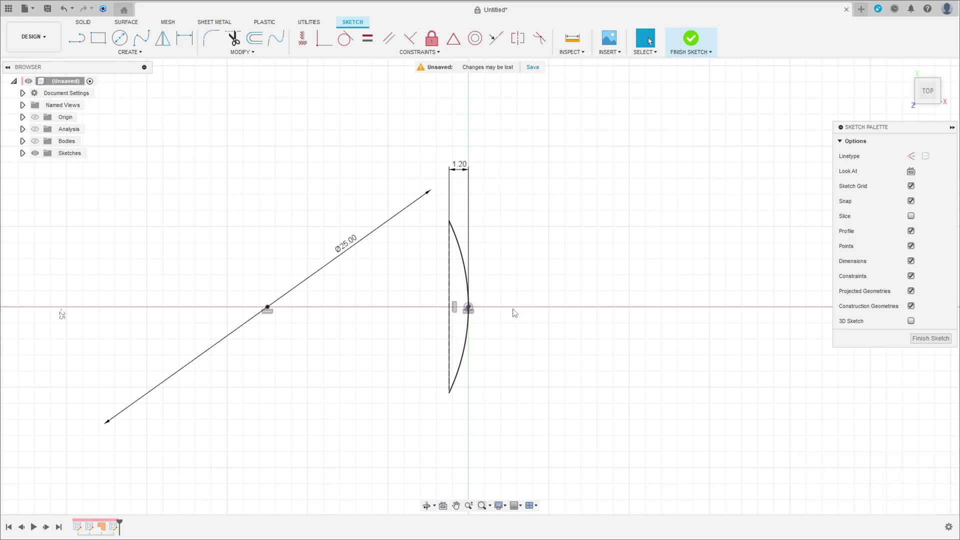
click(691, 38)
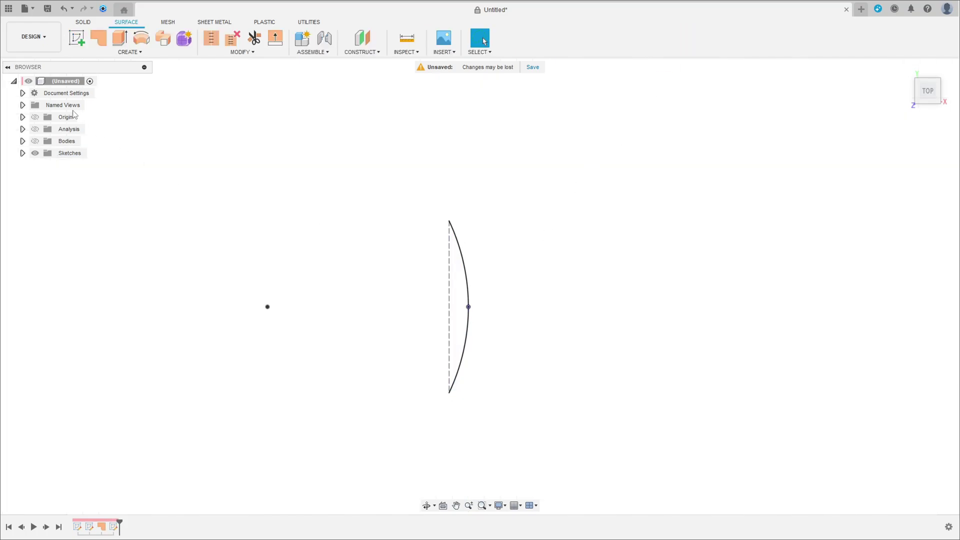
Unhide the bowl surface body, tilt the view, and begin a sketch on the front origin plane
click(35, 141)
shift+middle_drag(360, 217, 345, 167)
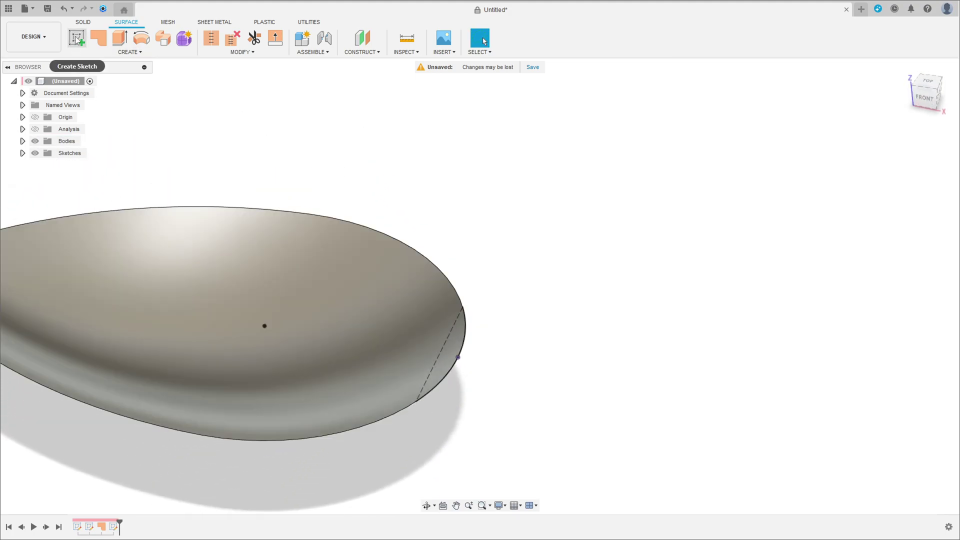
click(77, 38)
click(487, 343)
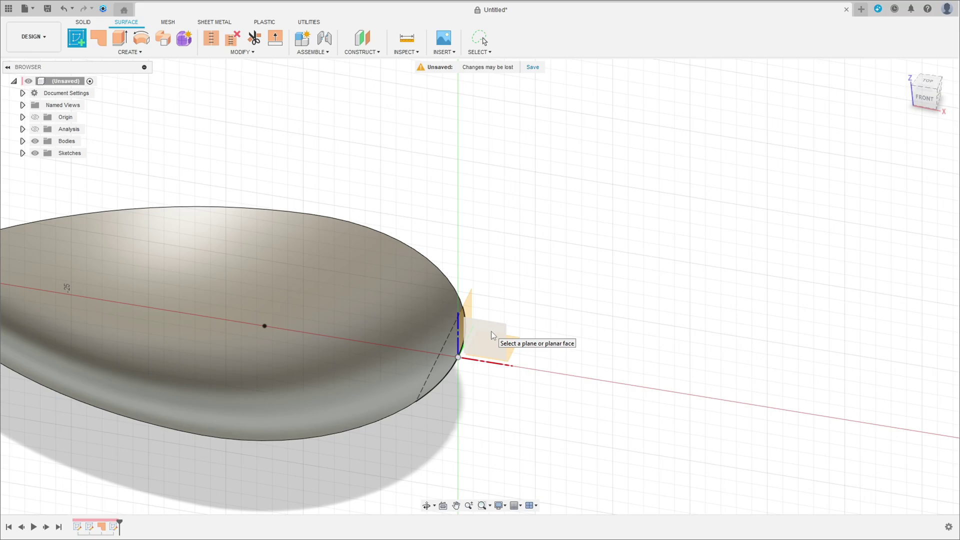
click(491, 331)
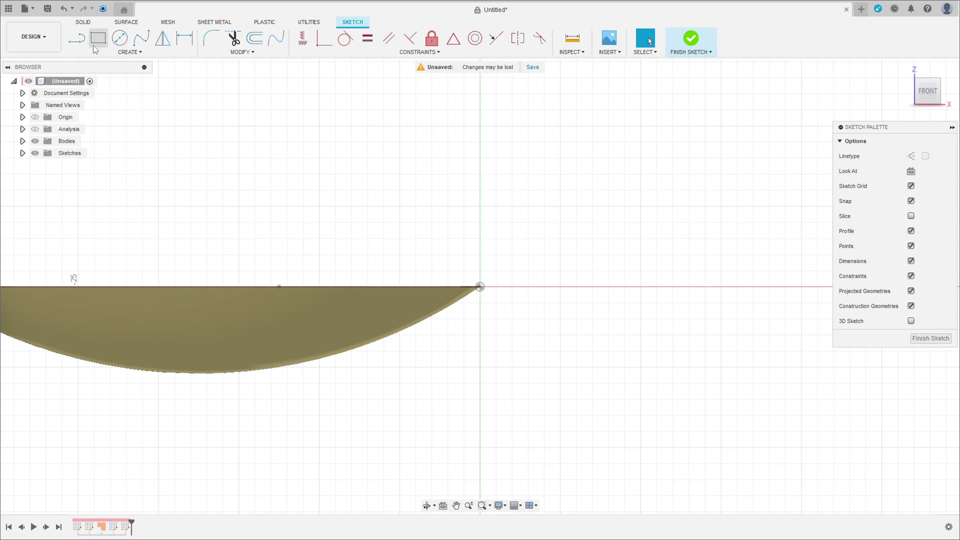
click(77, 38)
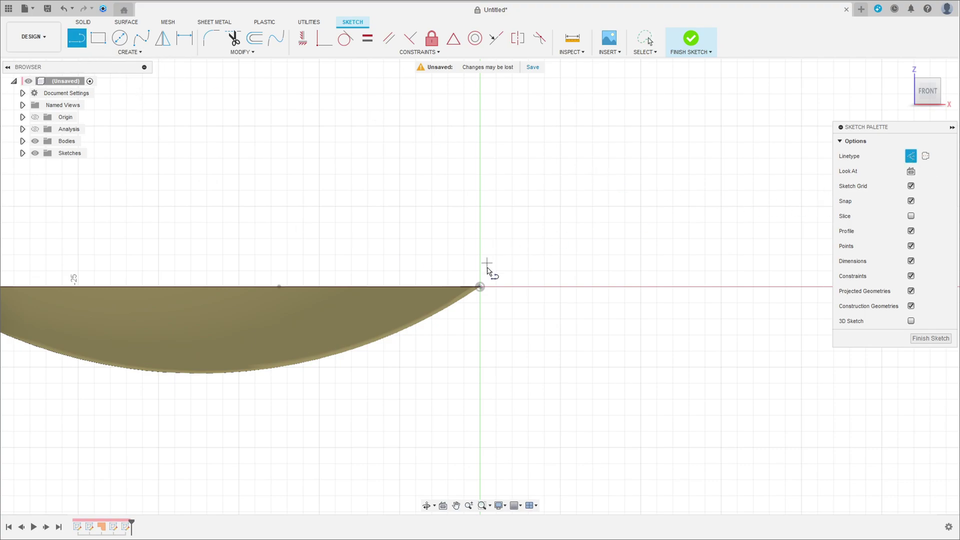
Draw a short horizontal line from the origin to the right
click(480, 287)
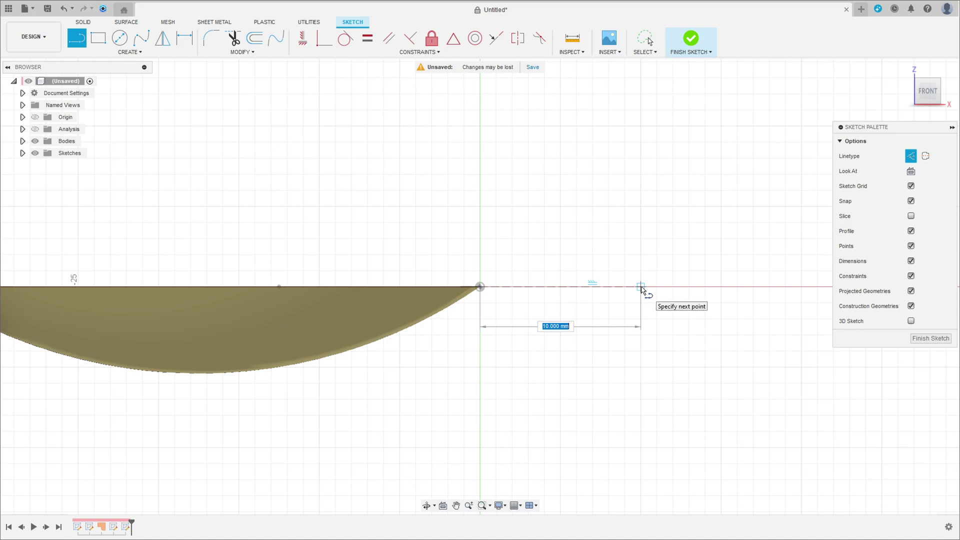
click(641, 287)
key(Escape)
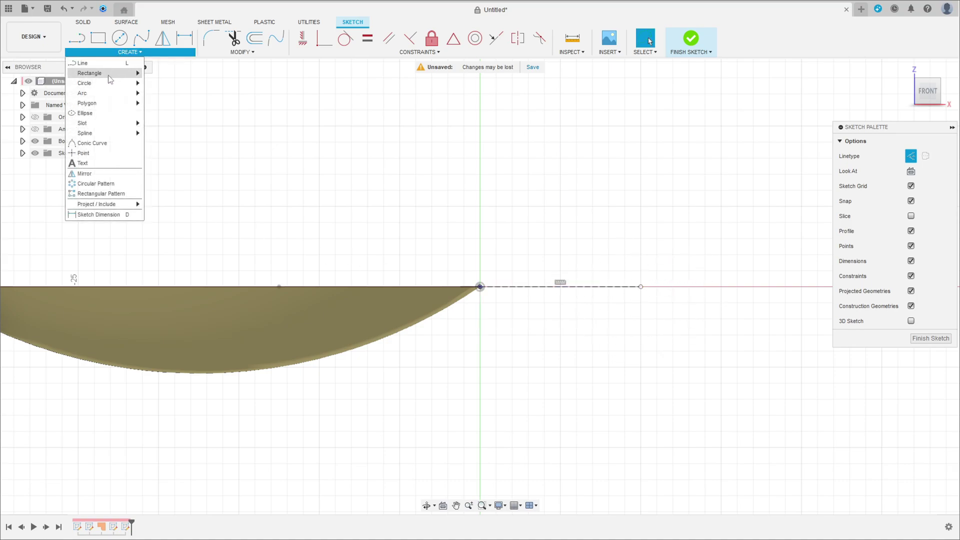
Draw a three-point arc rising upward from the origin
click(122, 53)
mouse_move(107, 94)
click(153, 93)
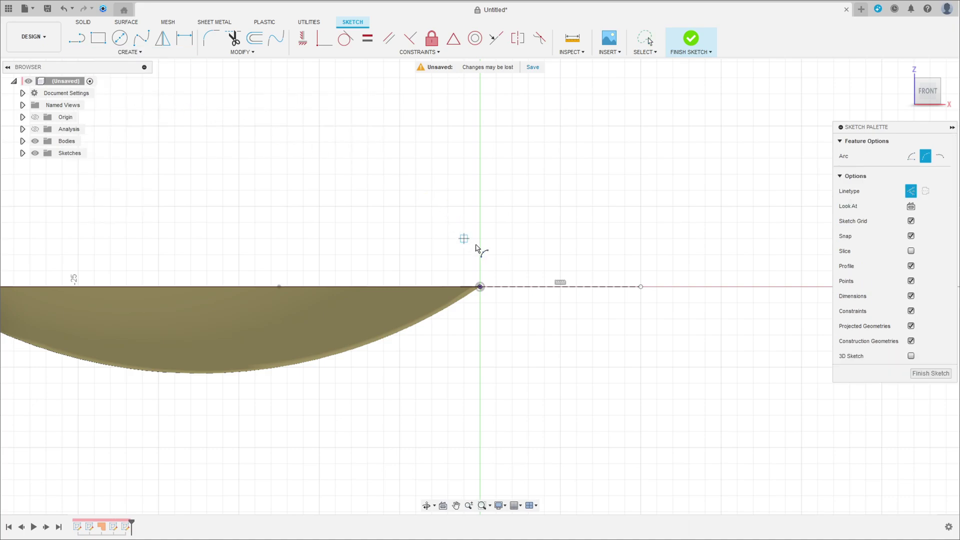
click(480, 287)
click(592, 238)
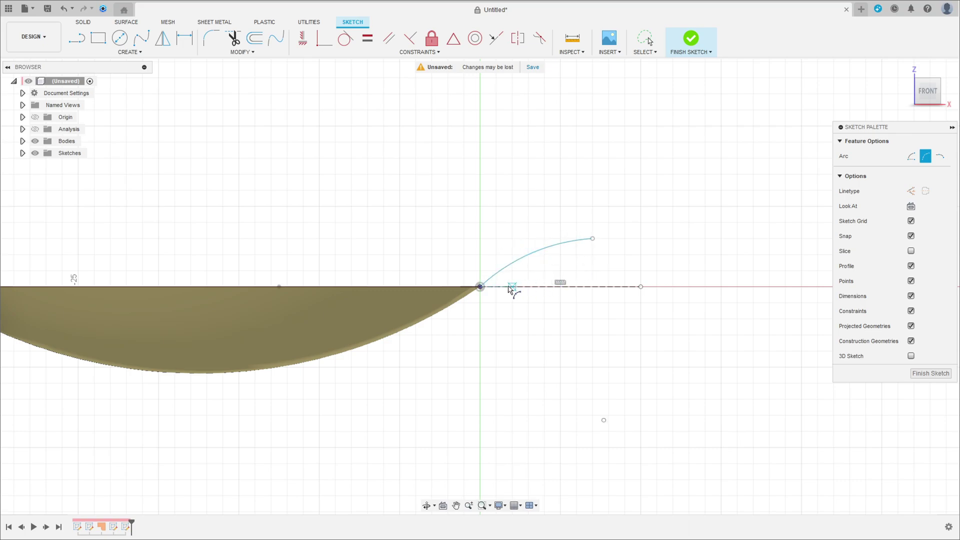
key(Escape)
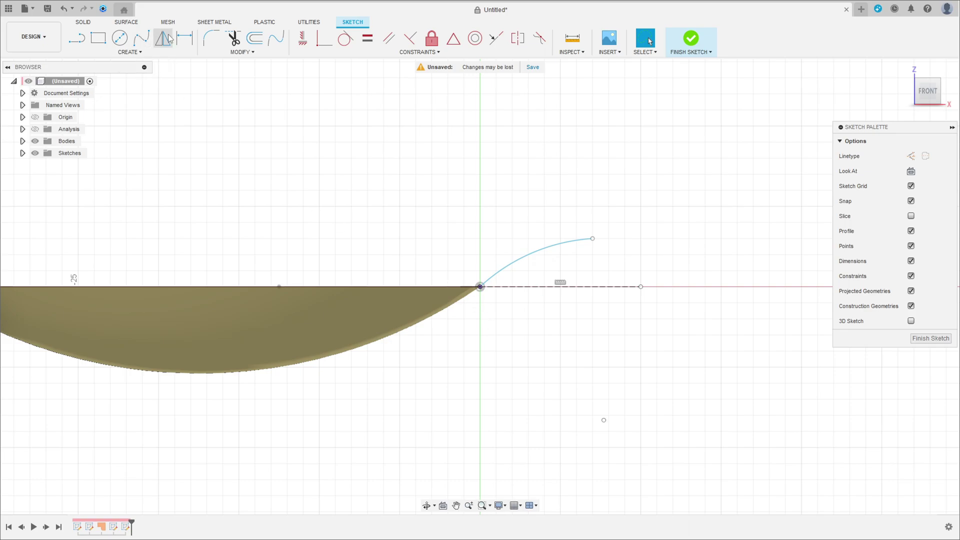
Dimension the arc's radius to 10 mm
click(188, 40)
click(534, 255)
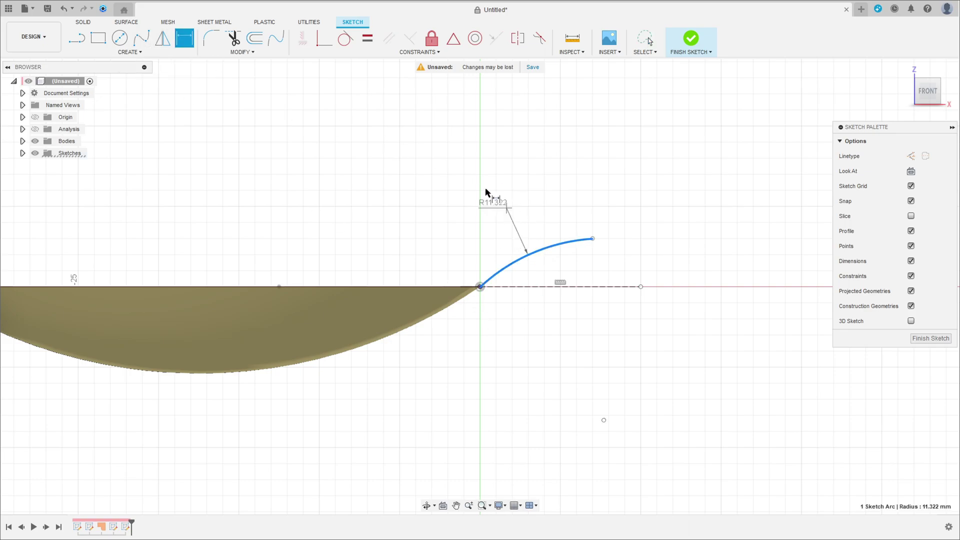
click(483, 183)
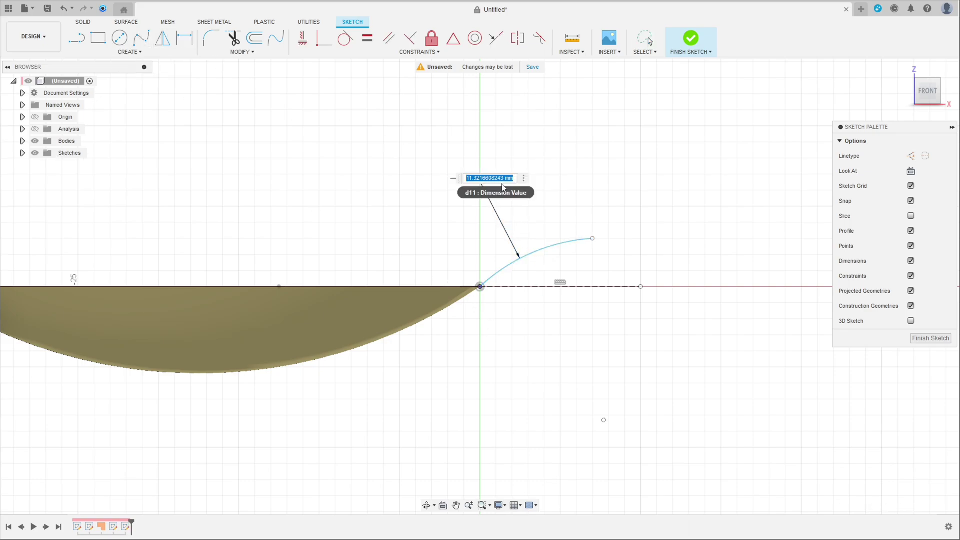
text(10)
key(Return)
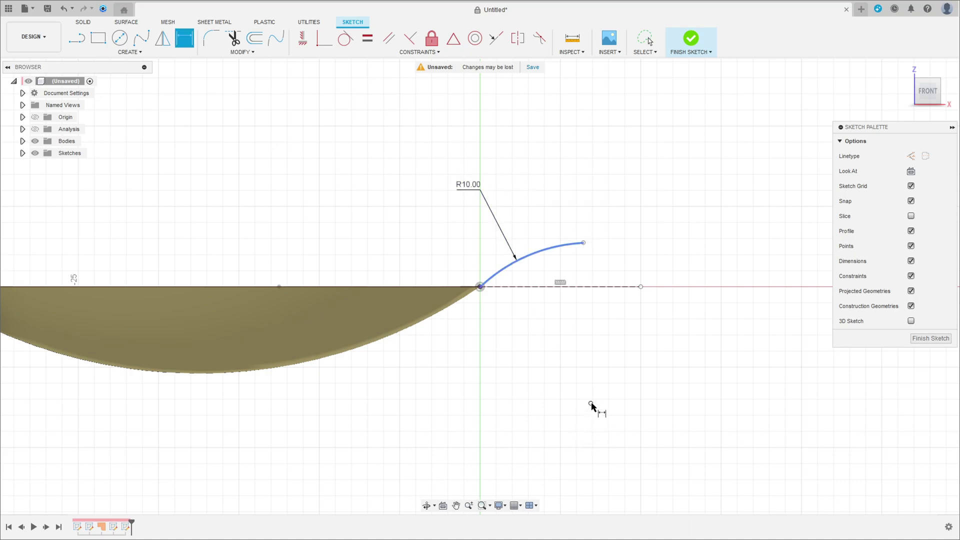
click(590, 403)
Dimension the arc centre 7.5 mm horizontally from the origin
click(481, 287)
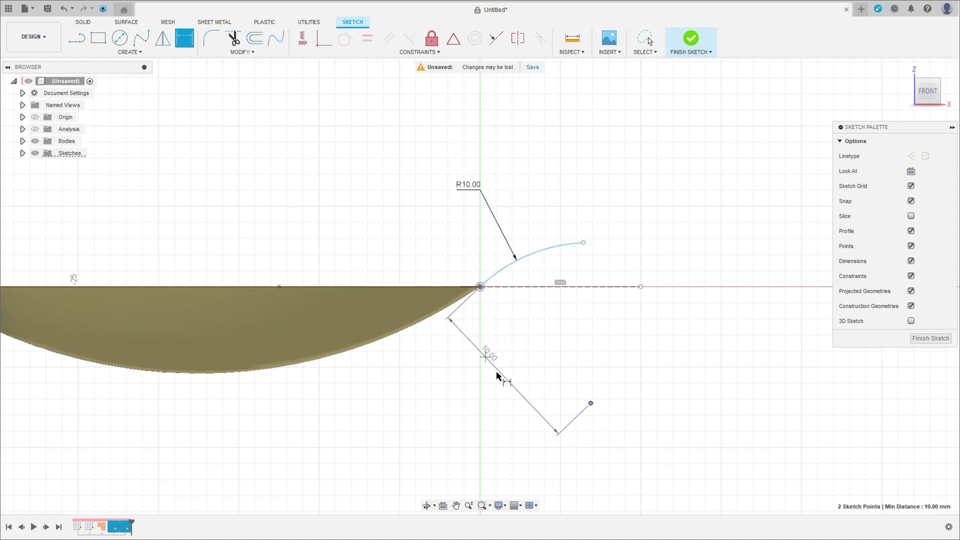
click(532, 407)
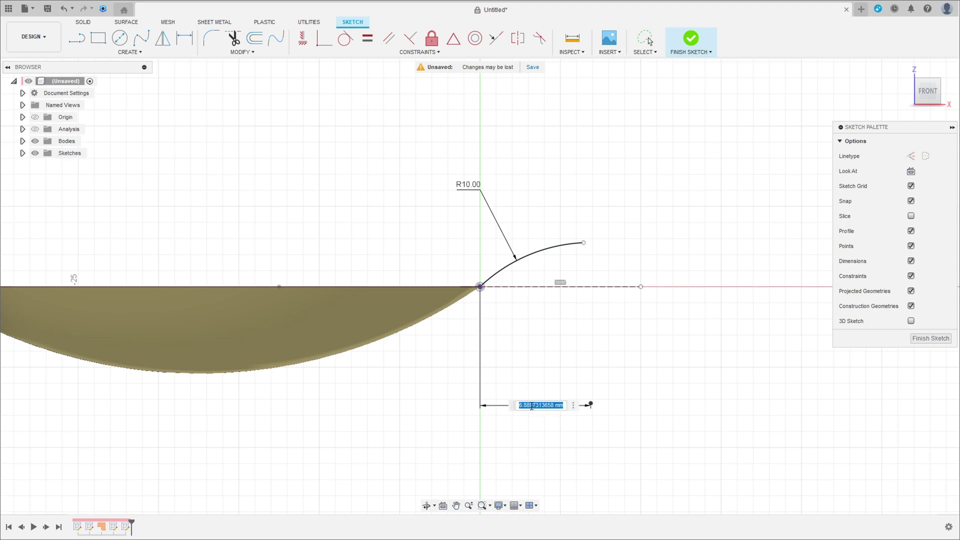
text(7.5)
key(Return)
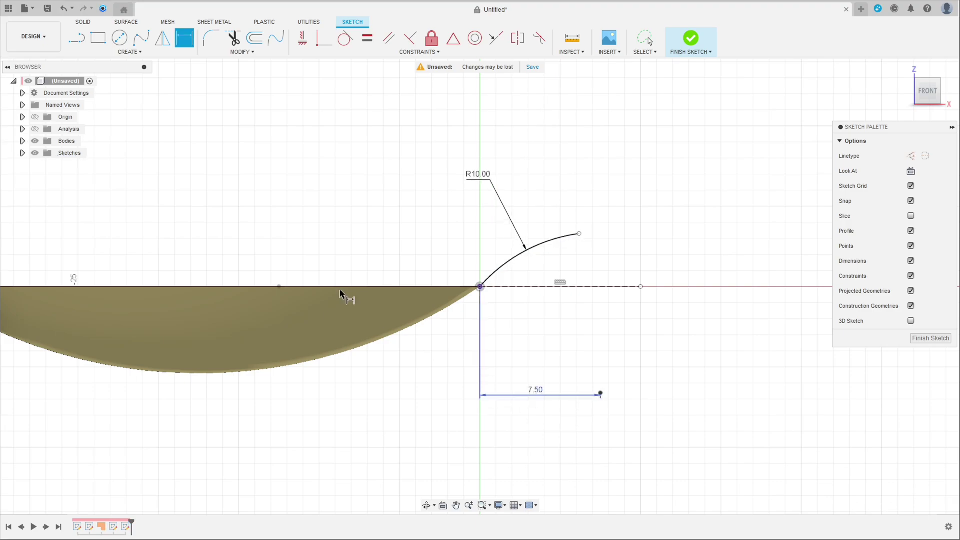
Draw the straight handle line from the arc's end and set its length to 85 mm
key(l)
mouse_move(685, 265)
middle_down()
mouse_move(362, 281)
mouse_move(223, 254)
middle_up()
click(211, 255)
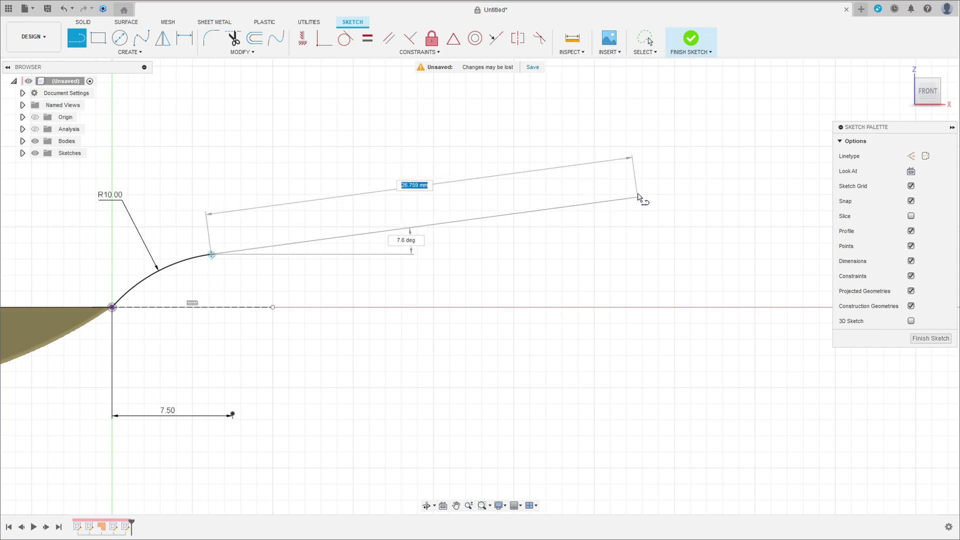
text(81)
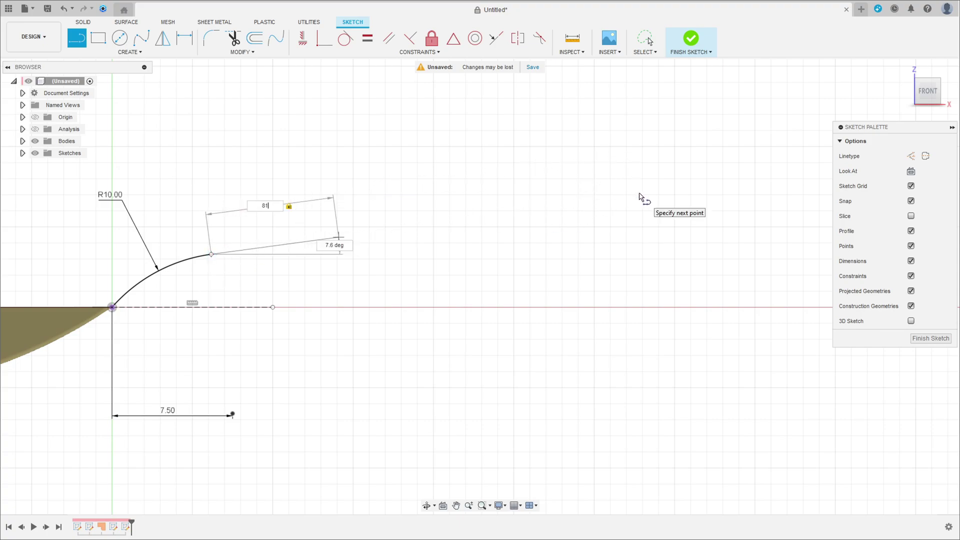
text(0)
key(Return)
key(Escape)
scroll(641, 196, down, 2)
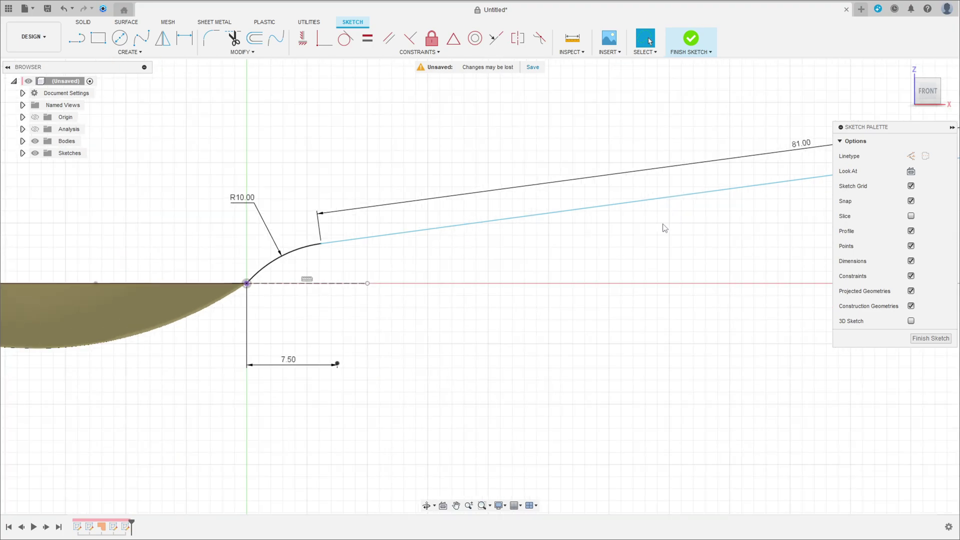
double_click(665, 170)
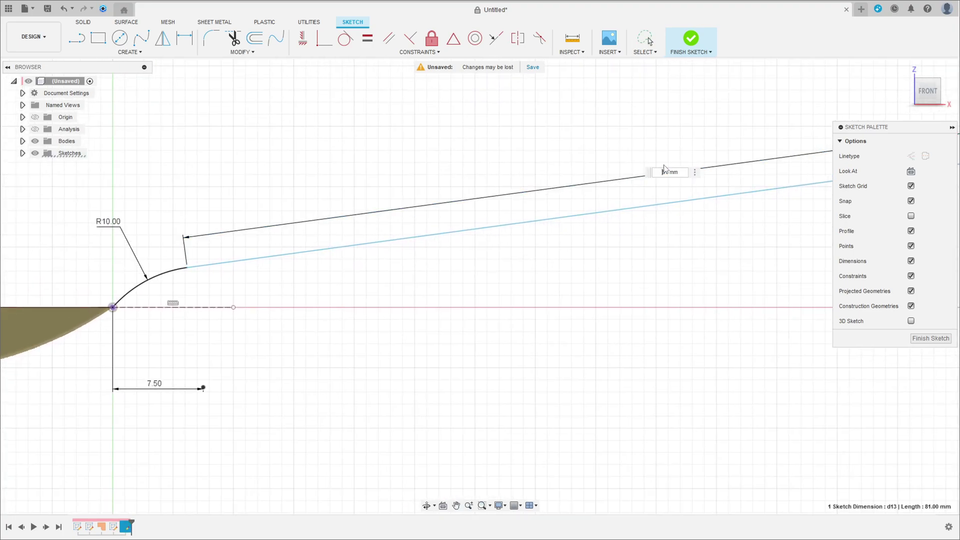
text(85)
key(Return)
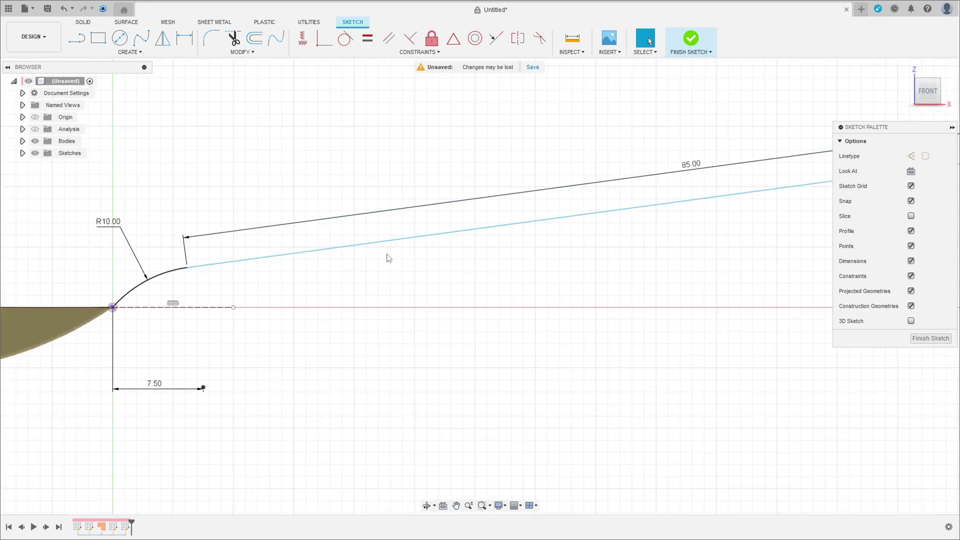
middle_drag(389, 258, 461, 270)
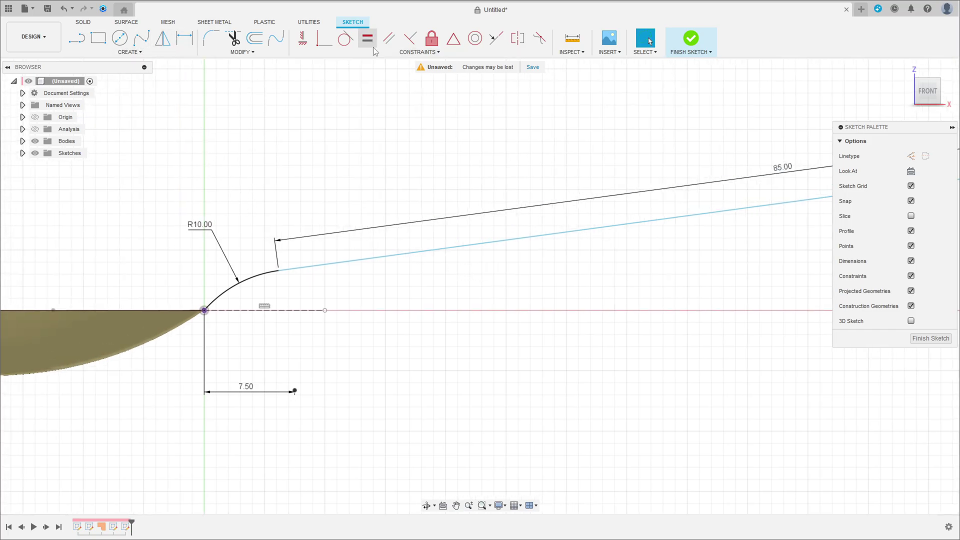
Make the handle line tangent to the R10 arc
click(346, 38)
scroll(273, 250, up, 5)
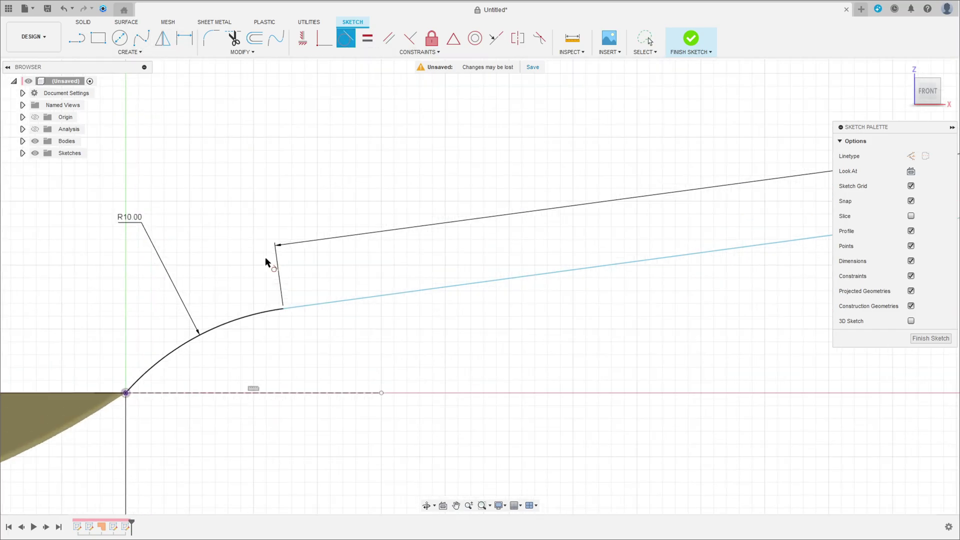
click(269, 313)
click(305, 306)
scroll(295, 350, down, 2)
Dimension the handle line at 15° to the horizontal construction line
key(d)
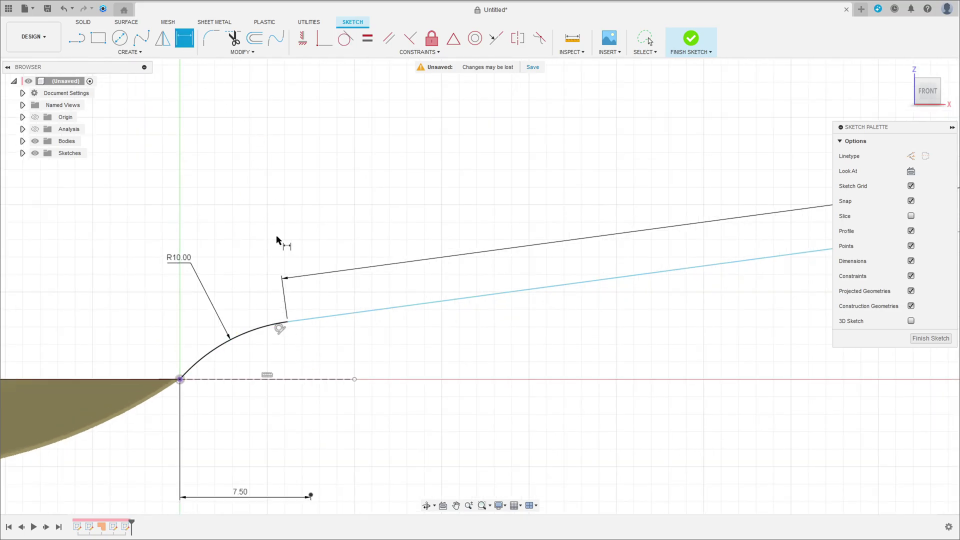
click(324, 317)
click(330, 379)
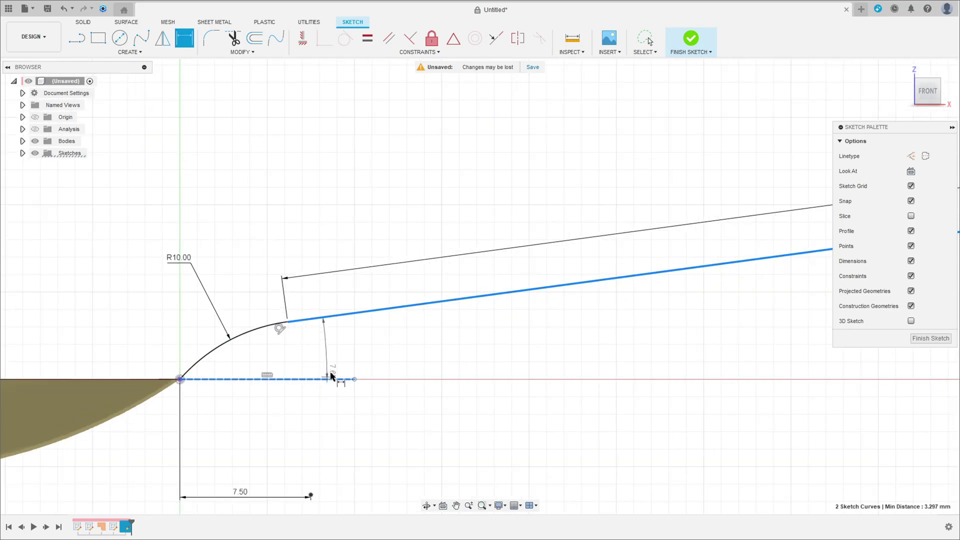
click(425, 351)
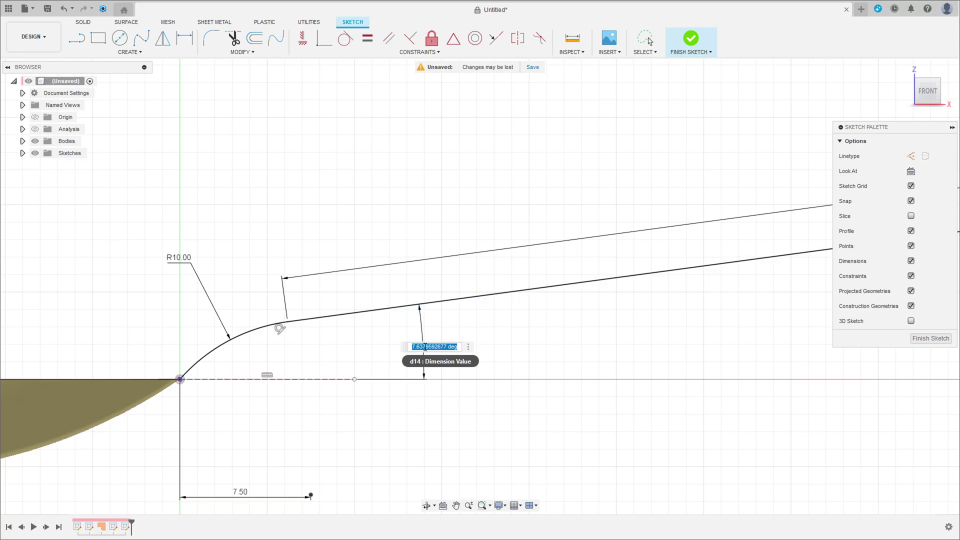
text(15)
key(Return)
Zoom and pan to check the far end of the 85 mm handle line
scroll(423, 344, down, 4)
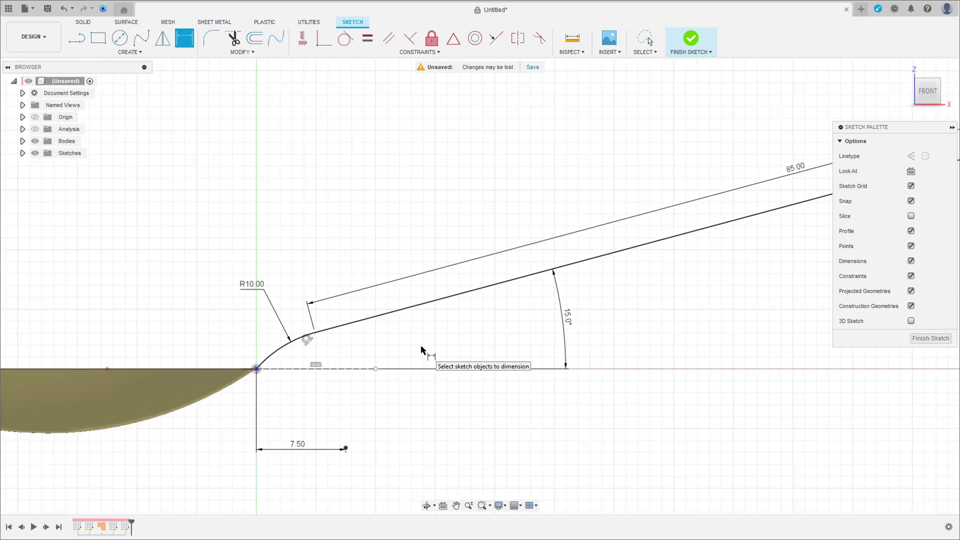
middle_drag(464, 338, 247, 346)
scroll(247, 346, down, 3)
middle_drag(310, 337, 459, 328)
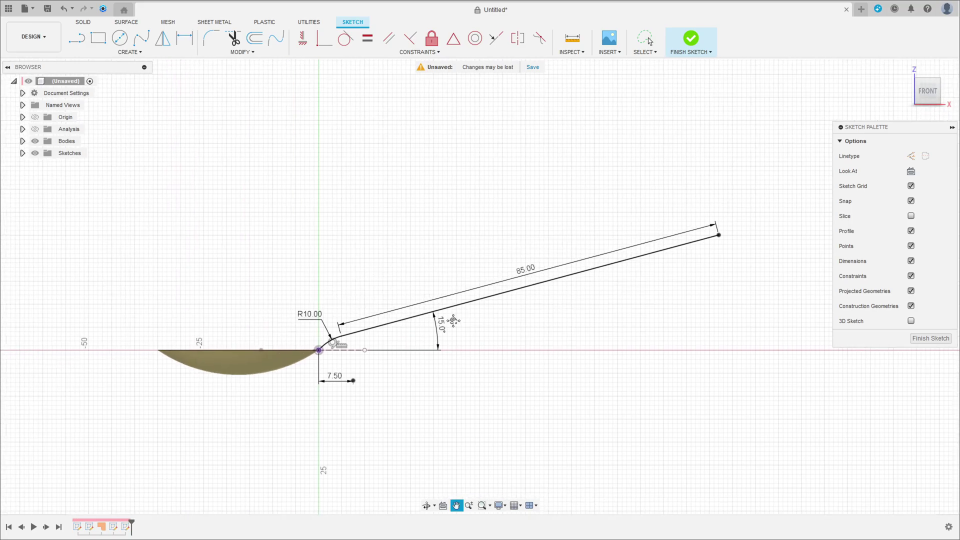
scroll(391, 363, up, 1)
middle_drag(515, 352, 485, 349)
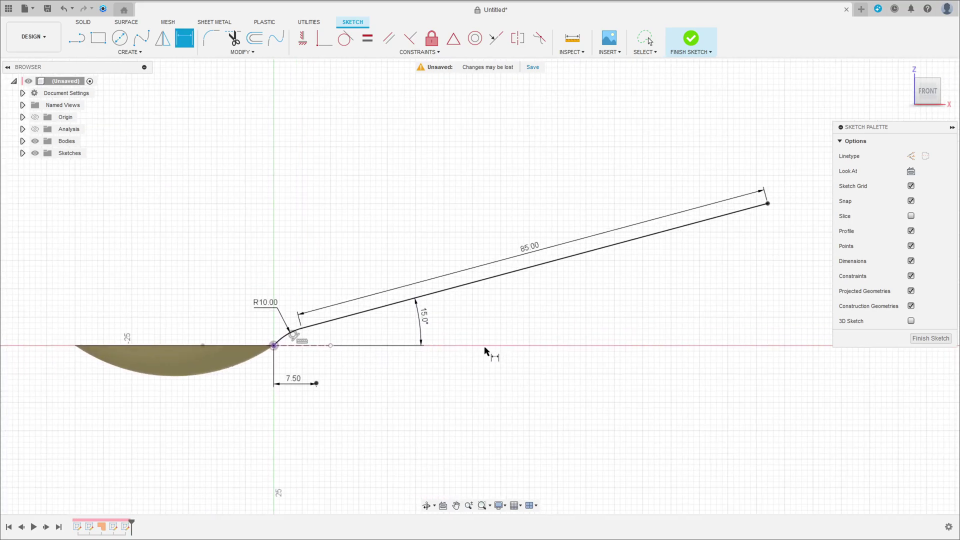
Finish the handle path sketch and hide the bowl body to expose the curves
click(691, 38)
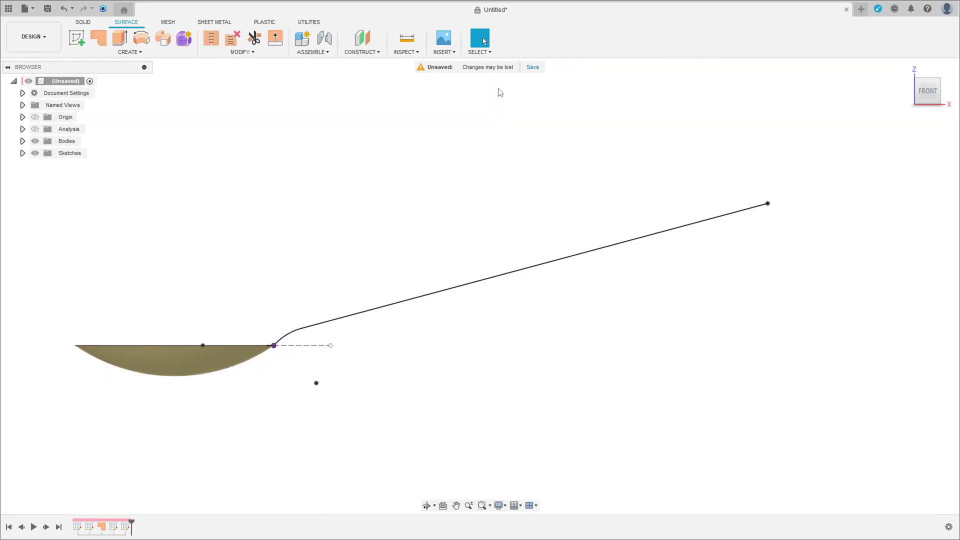
click(164, 40)
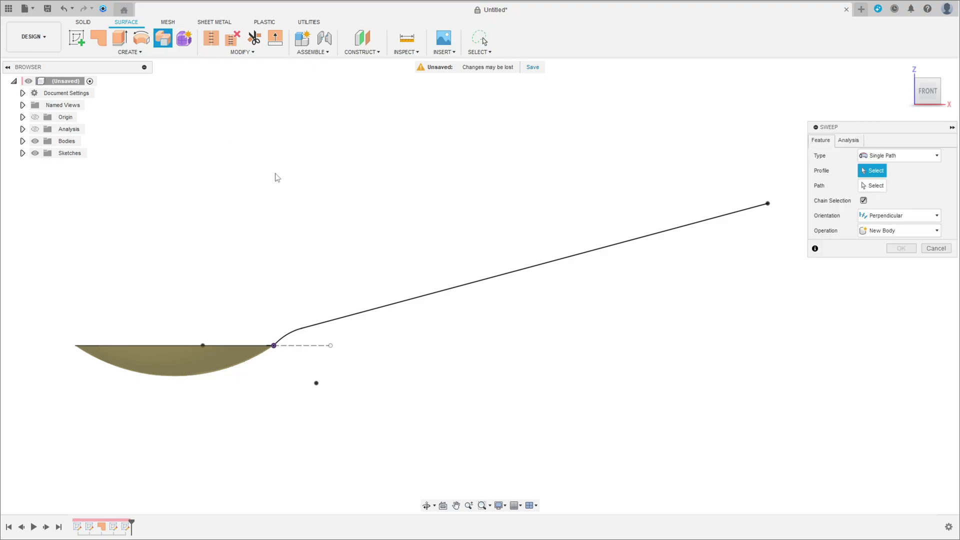
shift+middle_drag(275, 178, 270, 220)
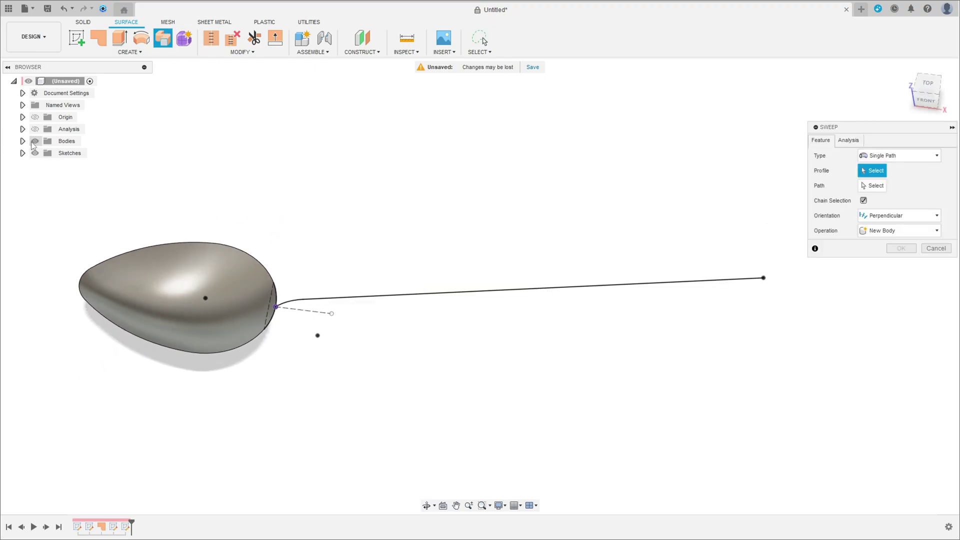
click(34, 141)
click(23, 142)
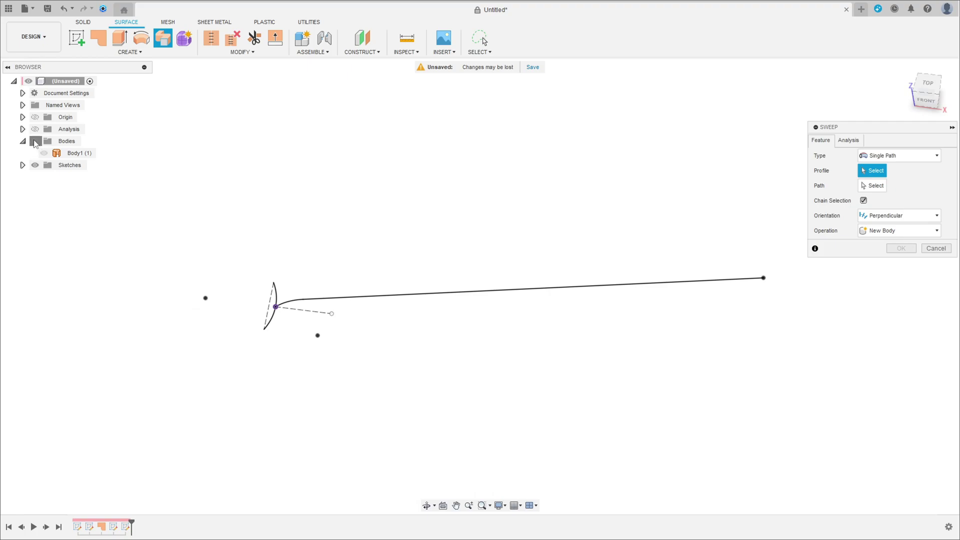
shift+middle_drag(220, 322, 221, 328)
scroll(220, 328, up, 3)
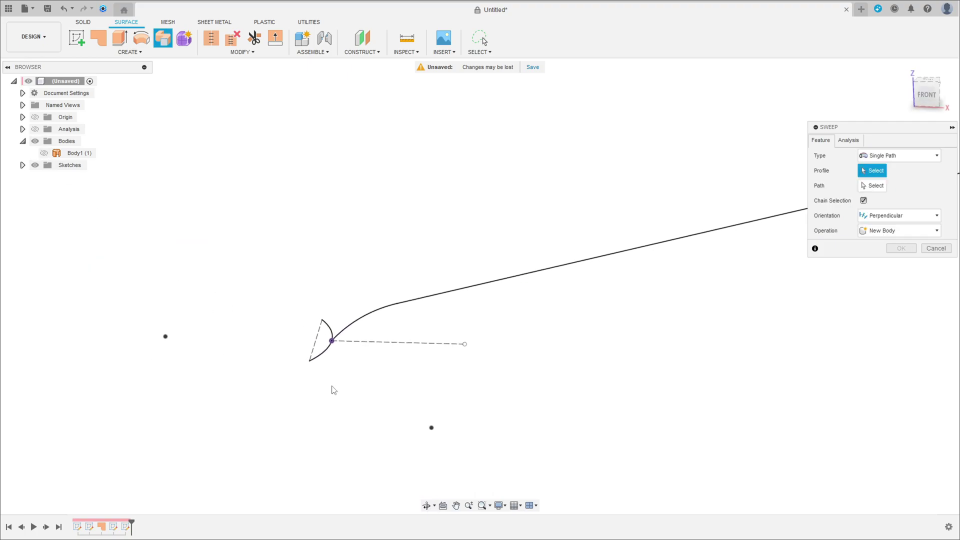
Sweep the thin arc profile along the handle path into a new body
click(326, 357)
click(873, 186)
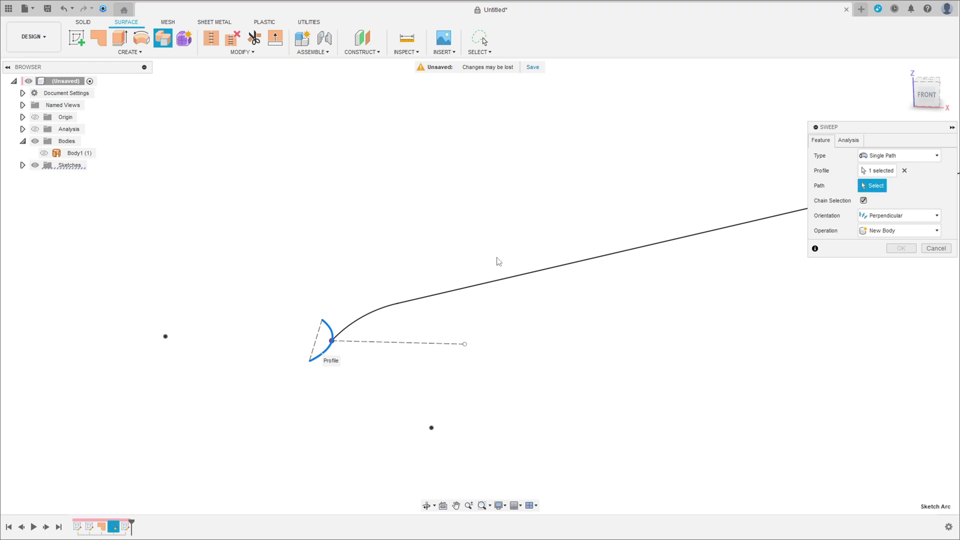
click(407, 304)
middle_drag(505, 343, 355, 380)
shift+middle_drag(541, 364, 556, 383)
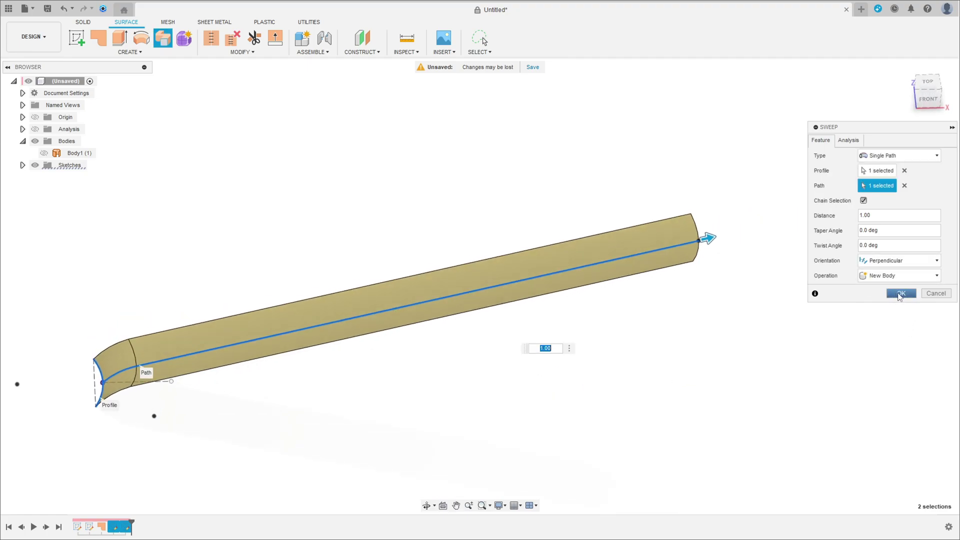
click(902, 294)
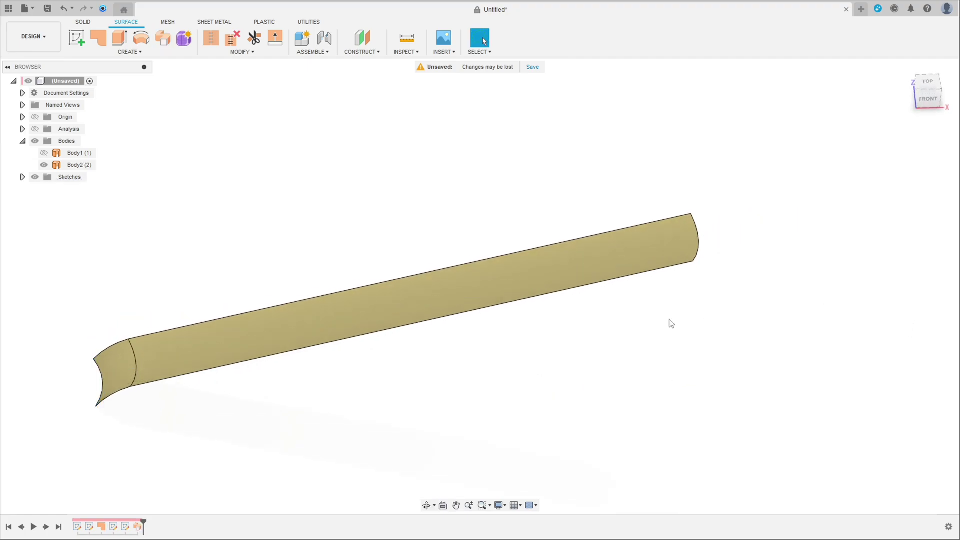
Show Body1 again and stitch the bowl and handle surfaces into Body3
click(44, 153)
middle_drag(139, 238, 359, 205)
key(Escape)
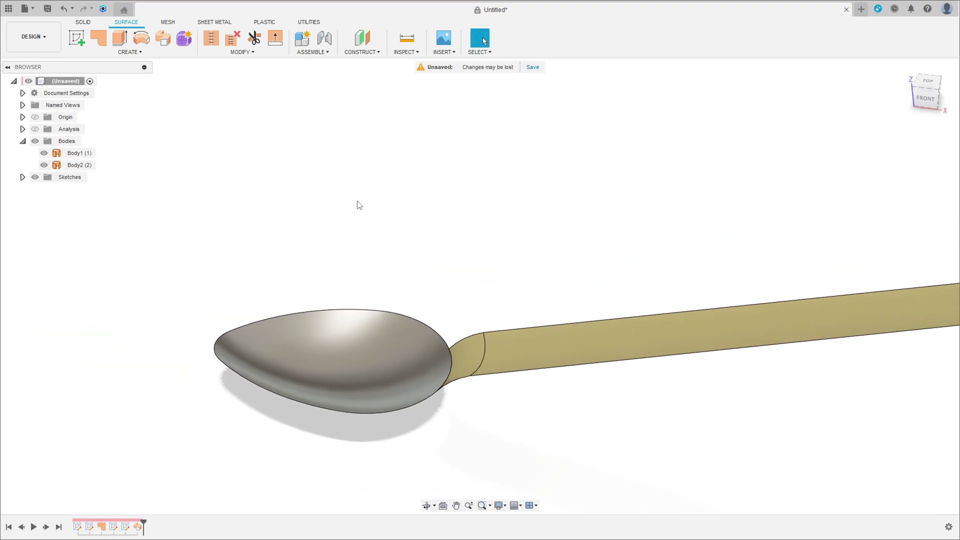
click(212, 40)
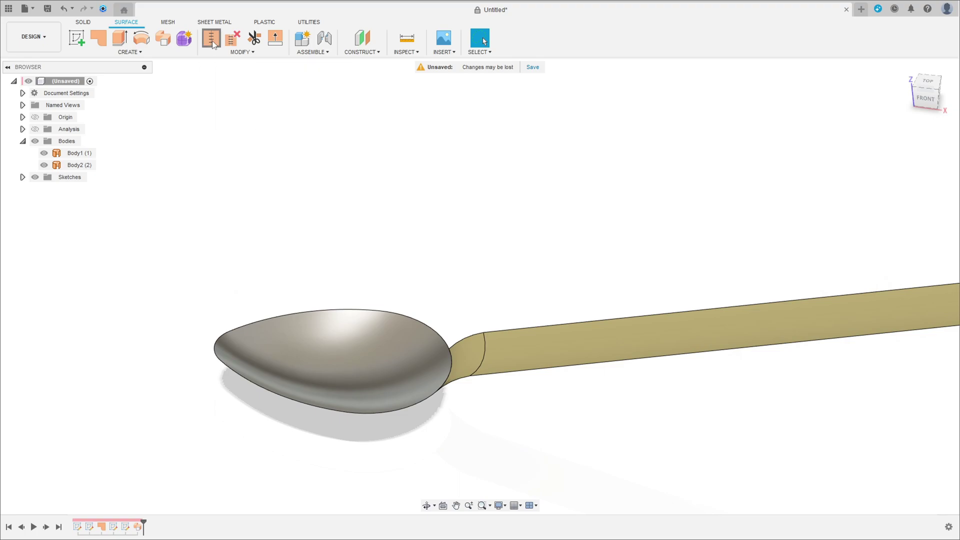
click(398, 349)
click(539, 347)
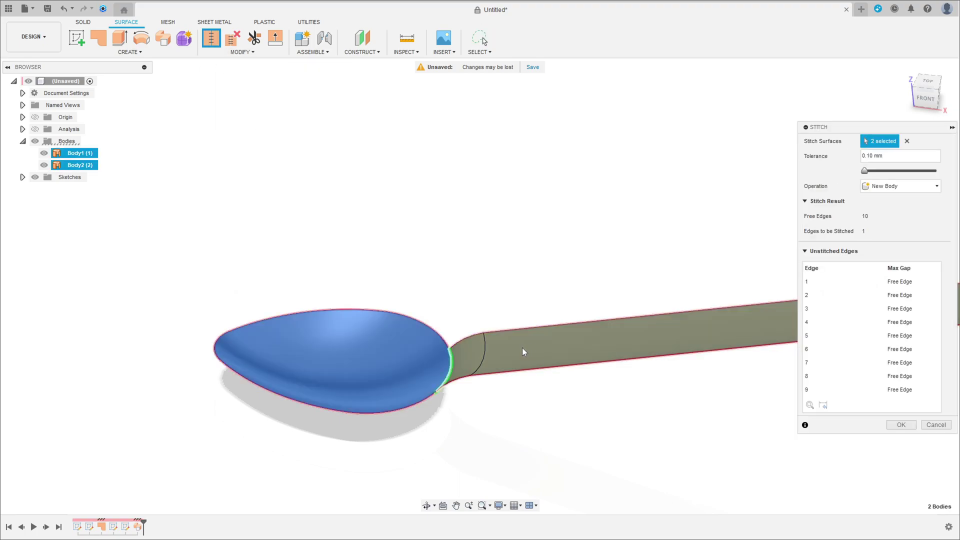
click(902, 425)
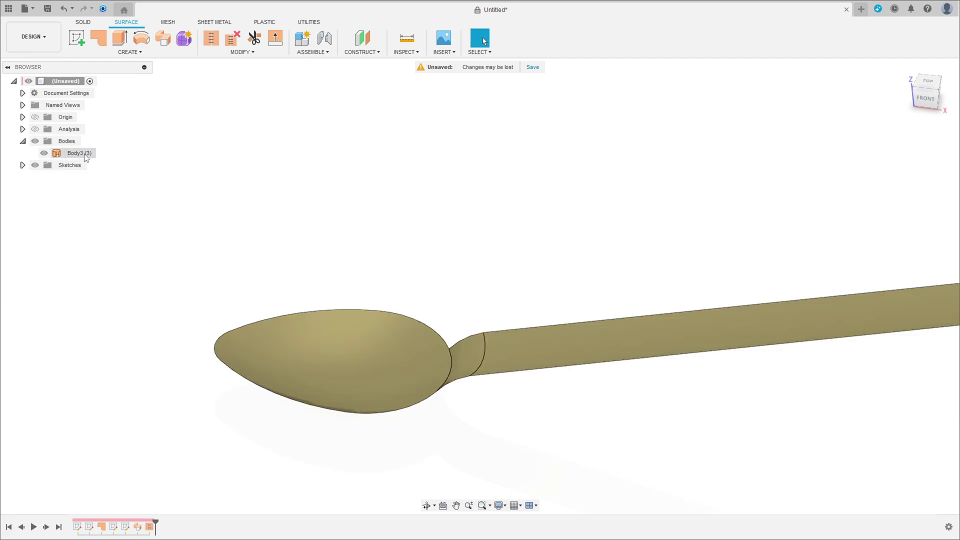
shift+middle_drag(560, 424, 545, 384)
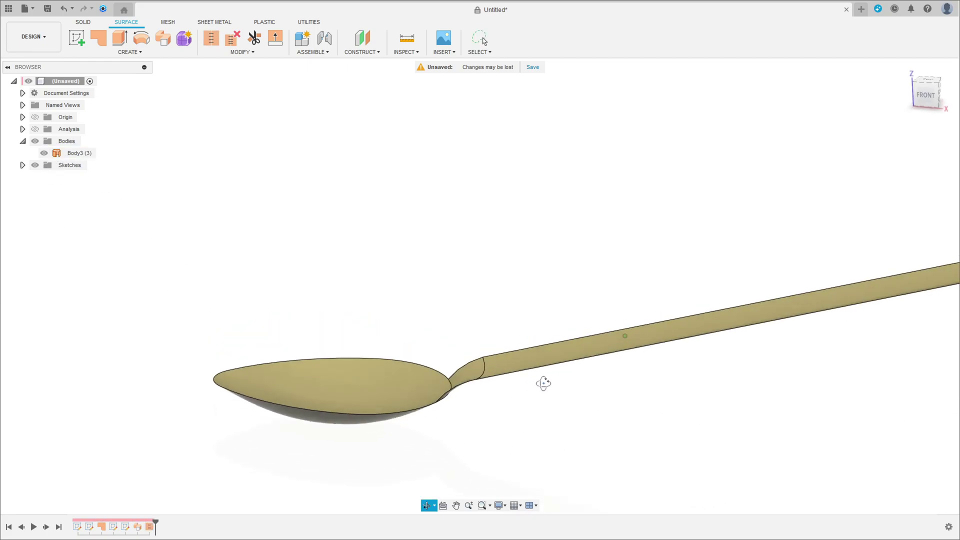
scroll(576, 392, down, 3)
middle_drag(598, 398, 638, 403)
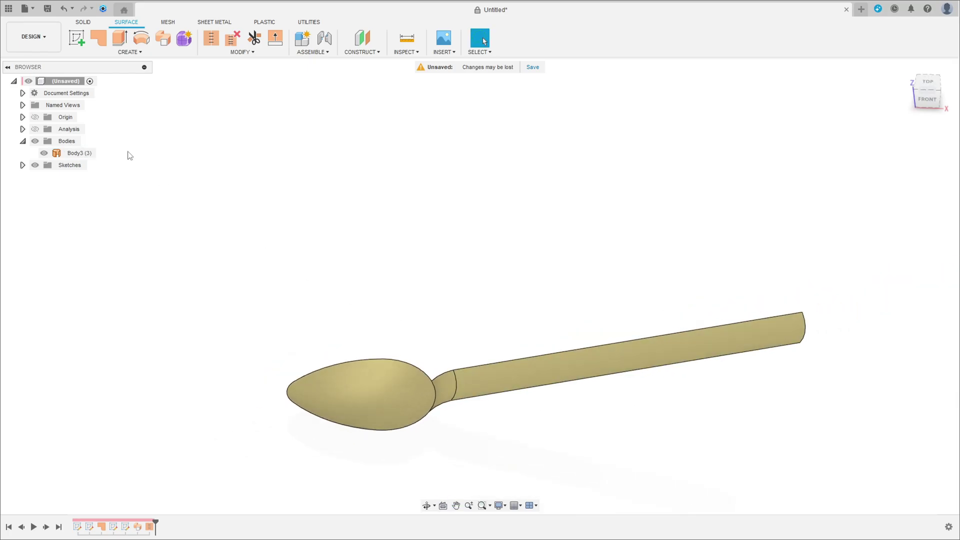
click(77, 38)
Place the new sketch on the top origin plane
click(473, 380)
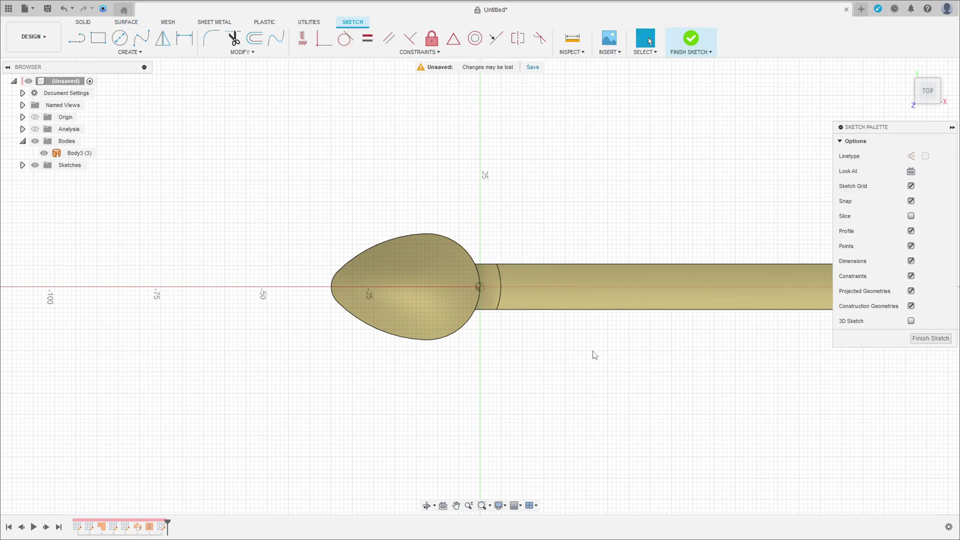
middle_drag(511, 349, 463, 347)
scroll(463, 347, up, 2)
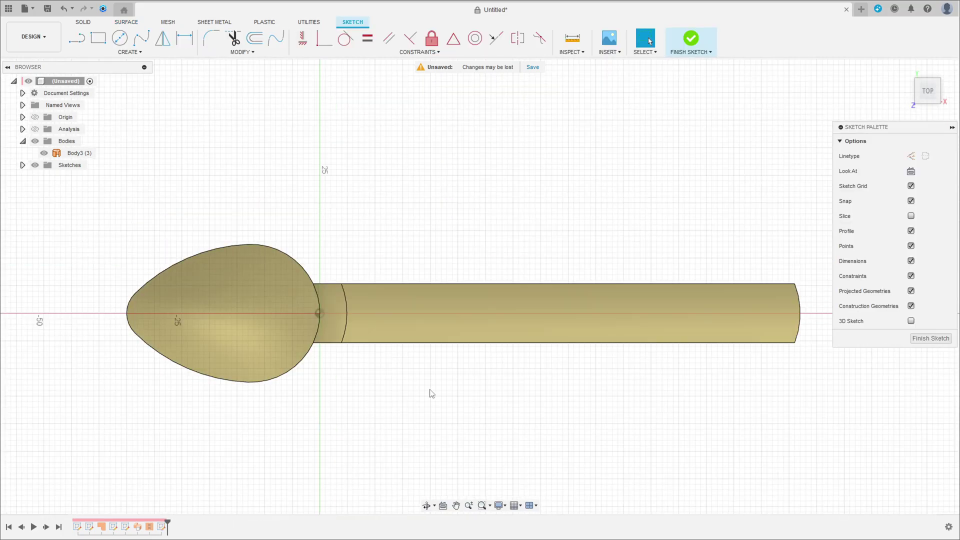
Project the upper and lower bowl–handle junction vertices into the sketch
click(130, 52)
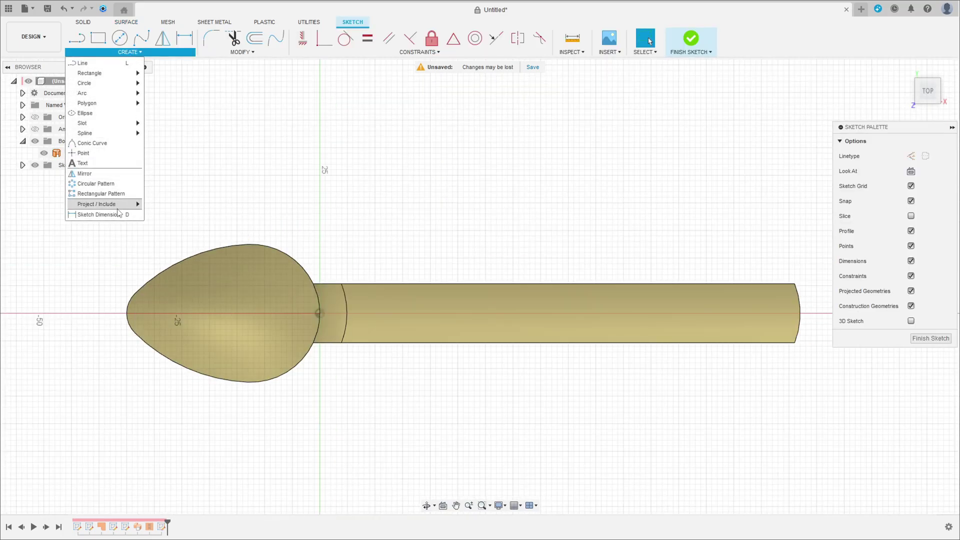
mouse_move(125, 204)
click(196, 207)
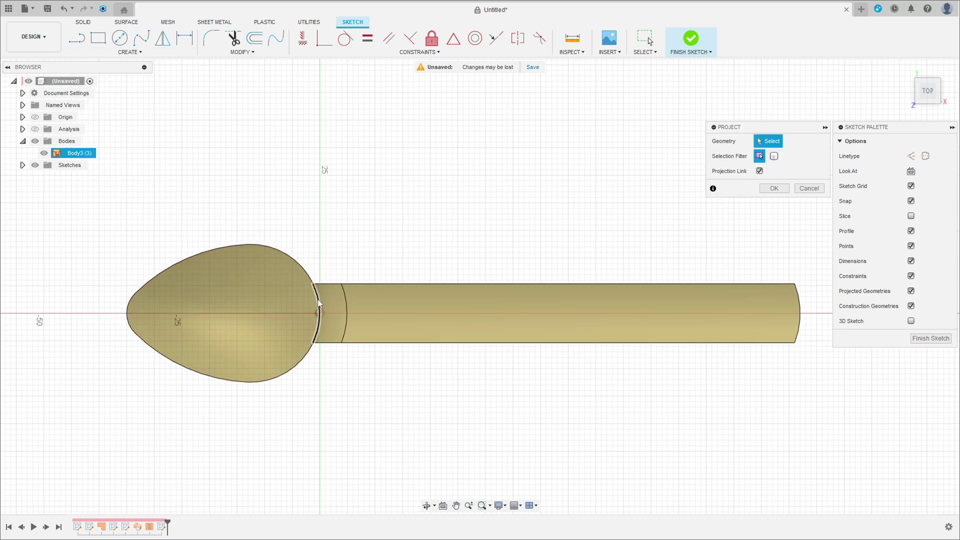
scroll(328, 292, up, 5)
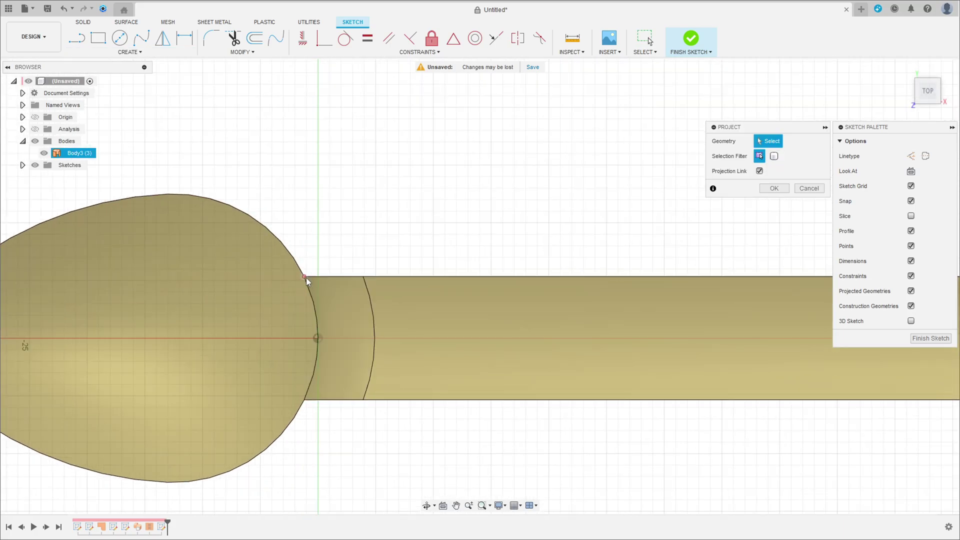
scroll(306, 278, up, 4)
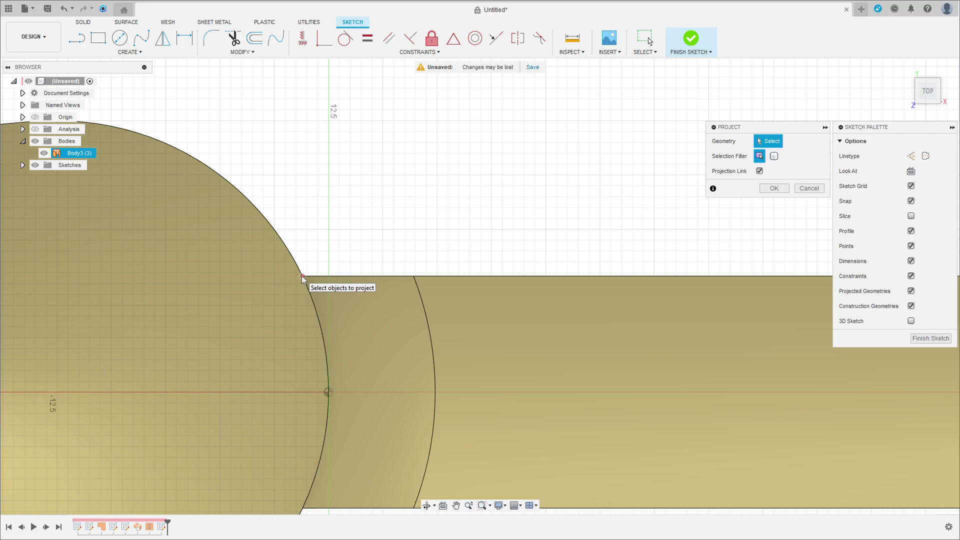
click(301, 275)
scroll(303, 386, down, 3)
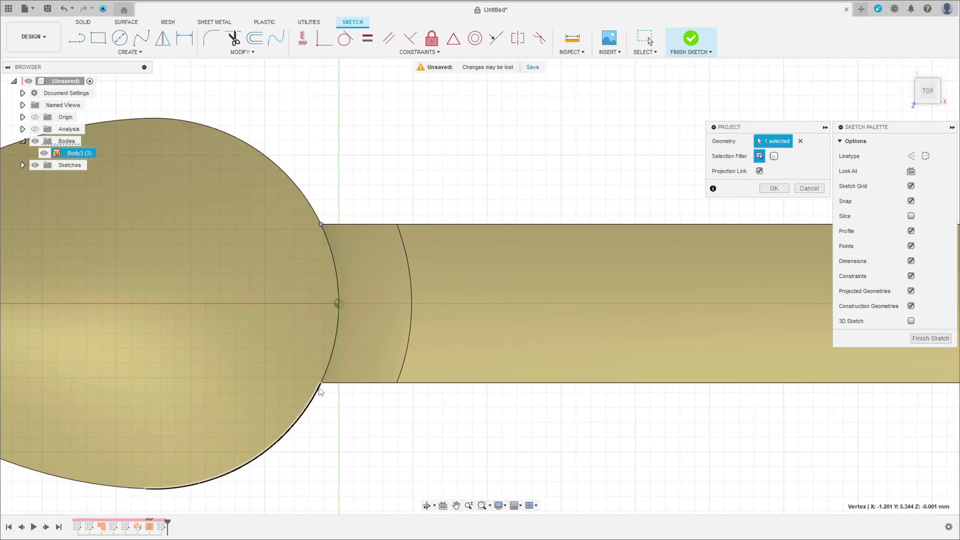
scroll(321, 388, up, 2)
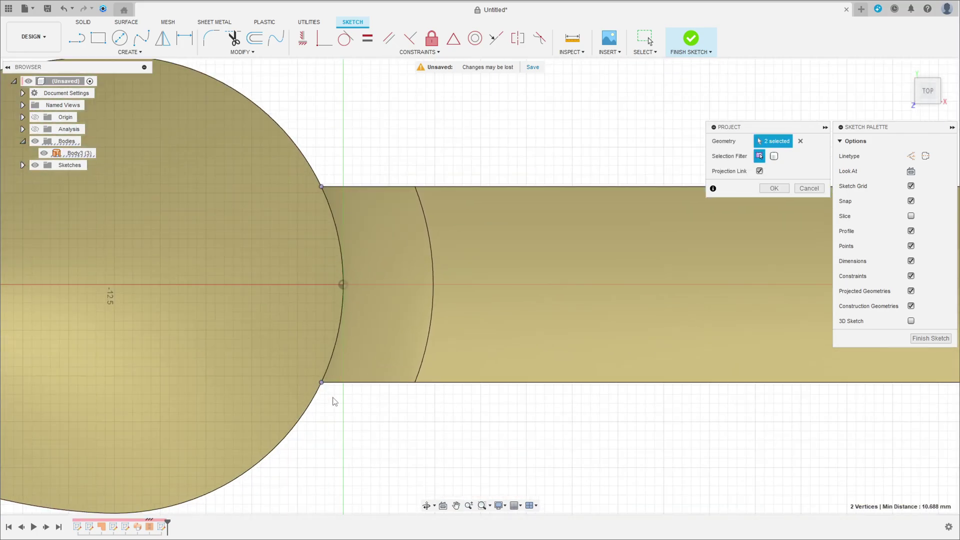
click(544, 354)
click(773, 189)
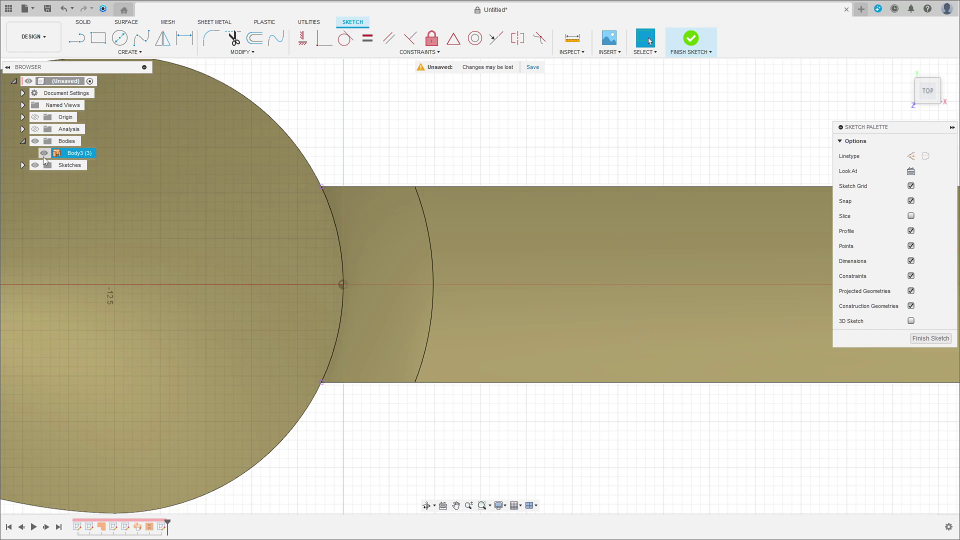
Hide the stitched body and draw an 81 mm construction line from the origin
click(44, 154)
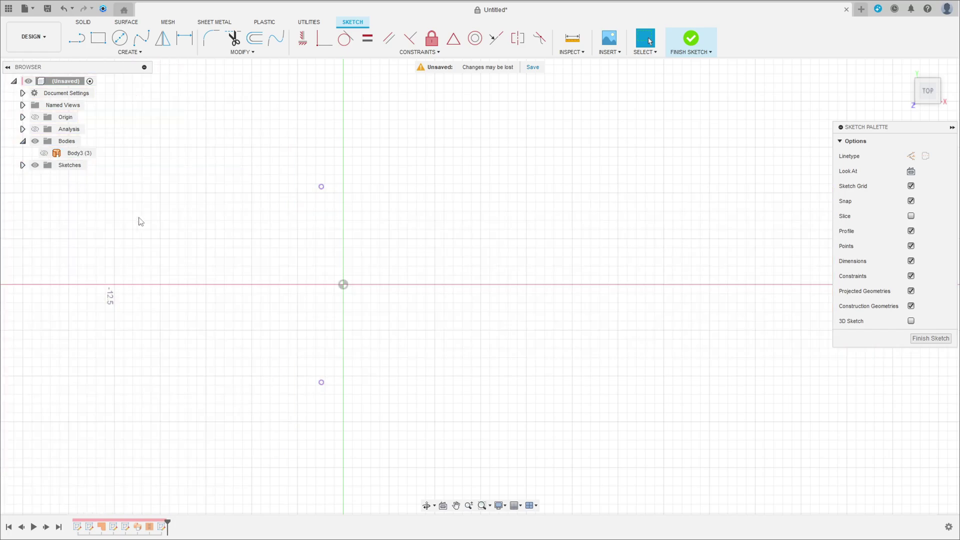
scroll(403, 328, down, 3)
middle_drag(550, 344, 430, 331)
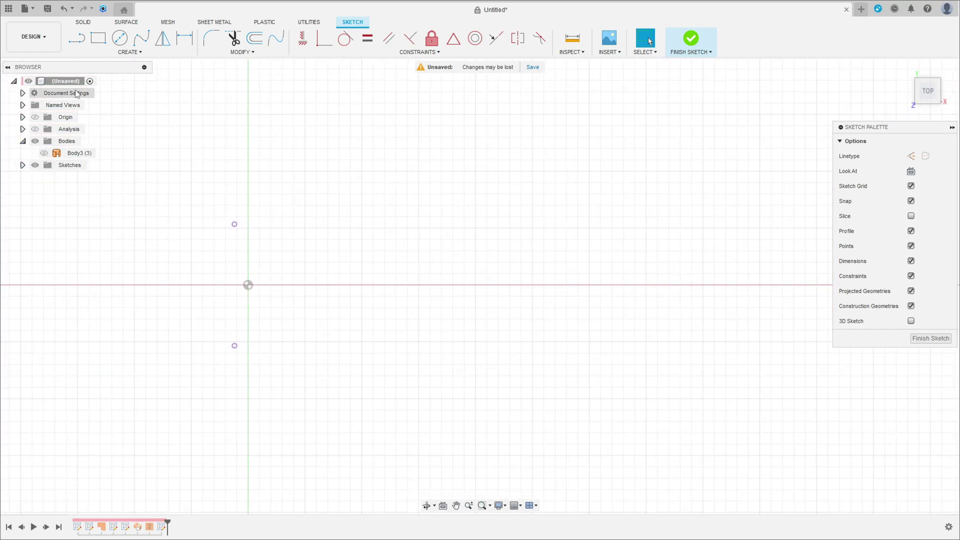
key(l)
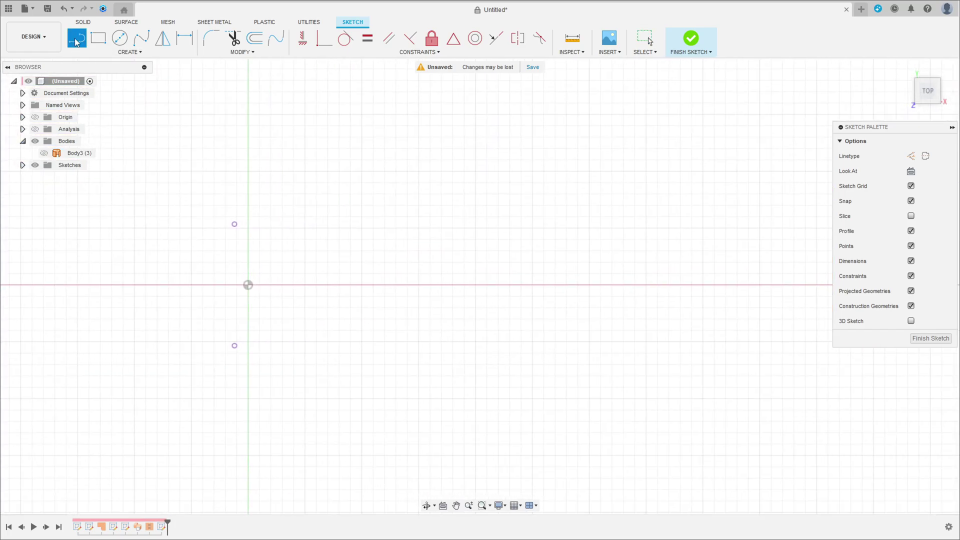
click(909, 156)
click(248, 285)
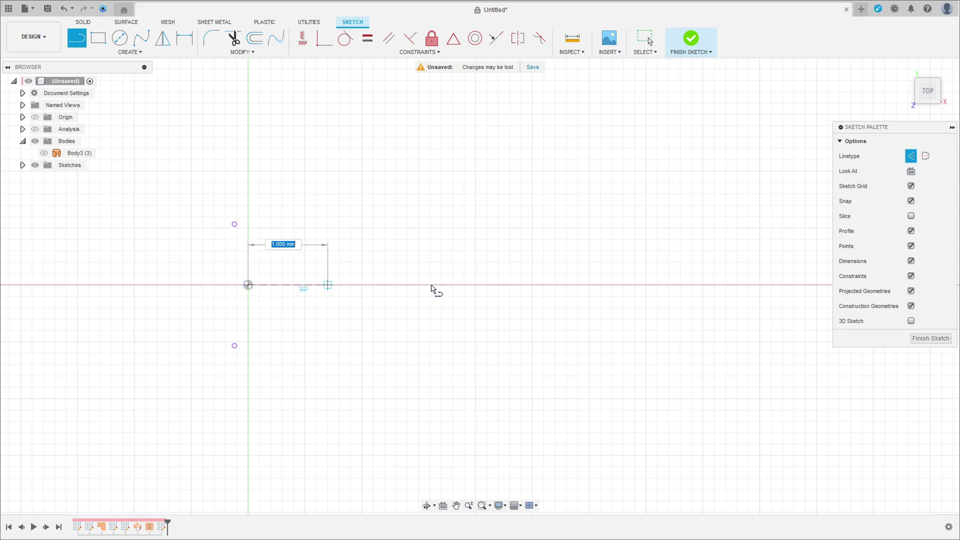
key(Tab)
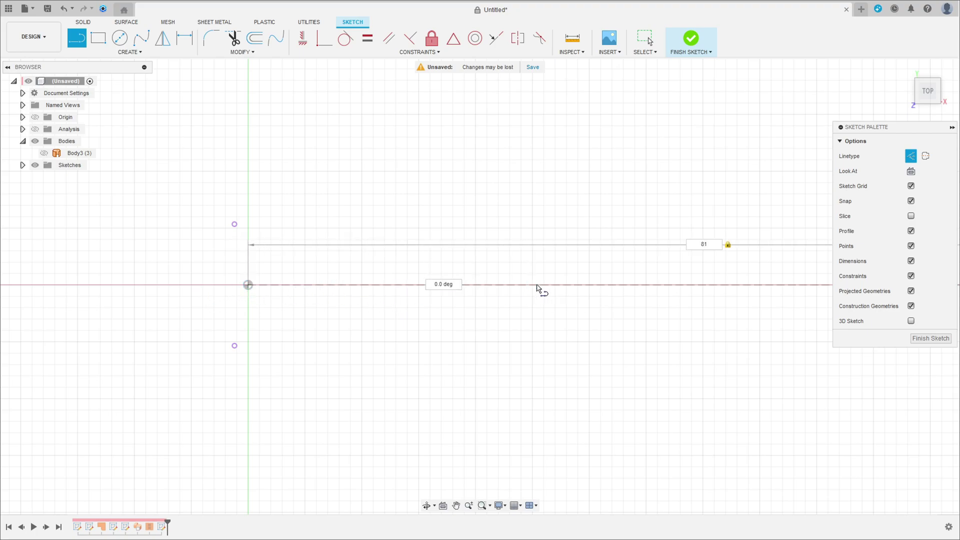
key(Return)
key(Escape)
middle_drag(482, 302, 433, 312)
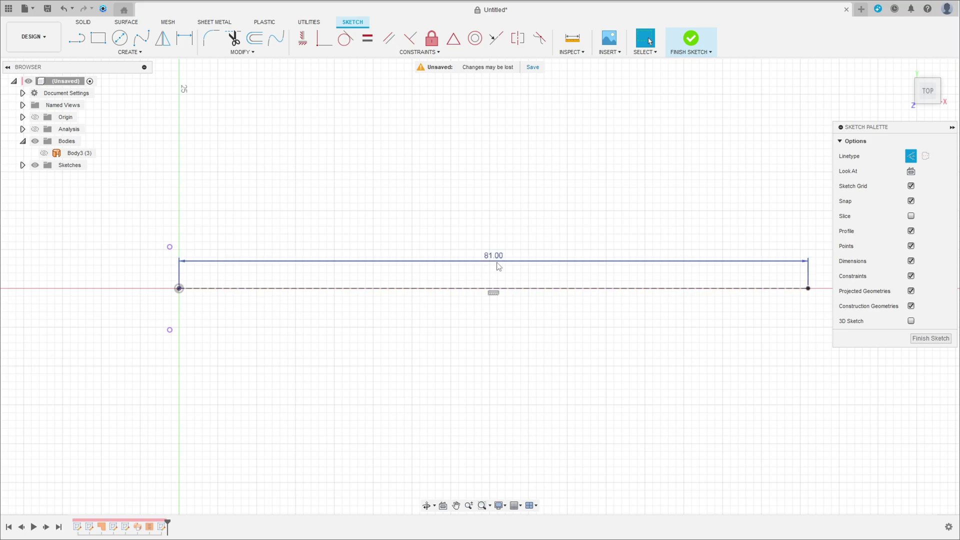
drag(494, 264, 506, 455)
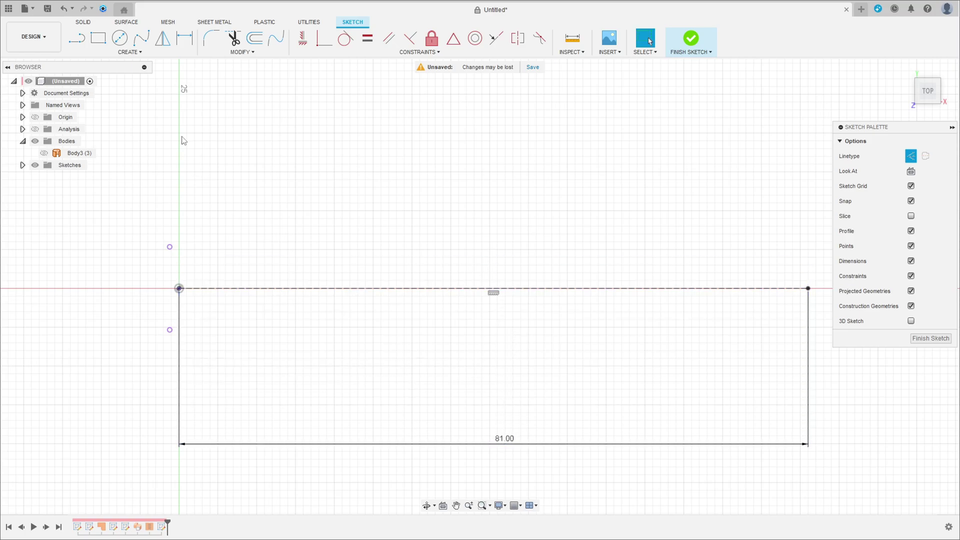
Add a 10 mm diameter circle centred on the line's far end
click(123, 43)
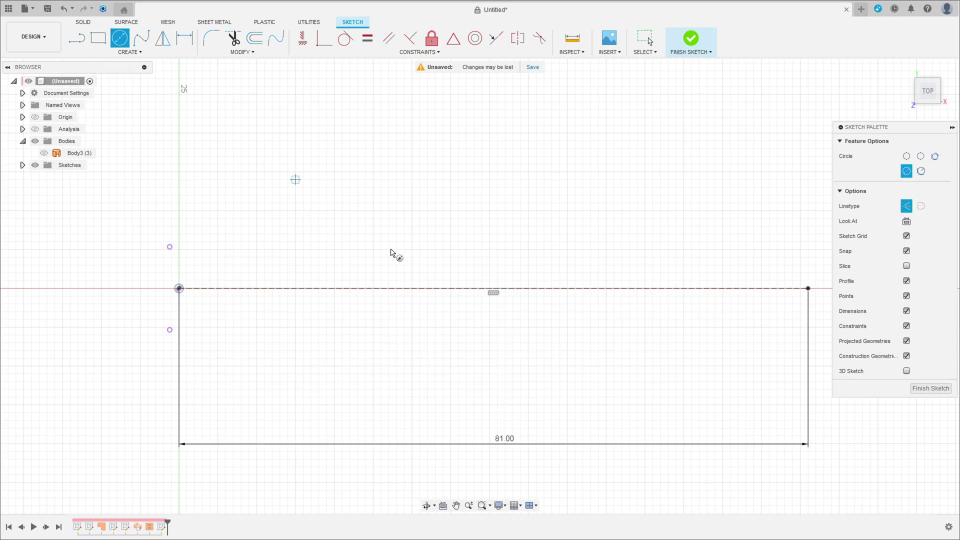
click(808, 288)
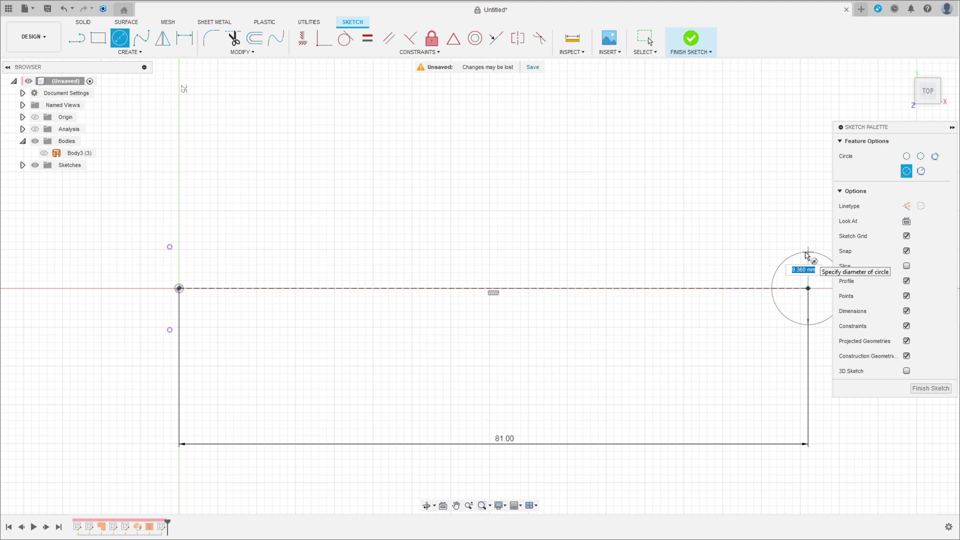
key(Return)
key(Escape)
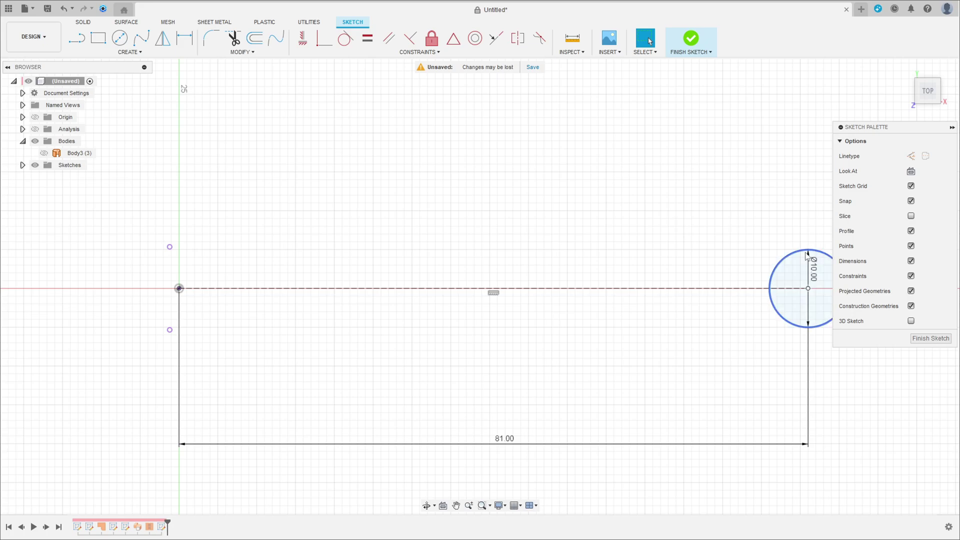
Draw a line from the top of the Ø10 circle leftward to the handle's end
click(76, 49)
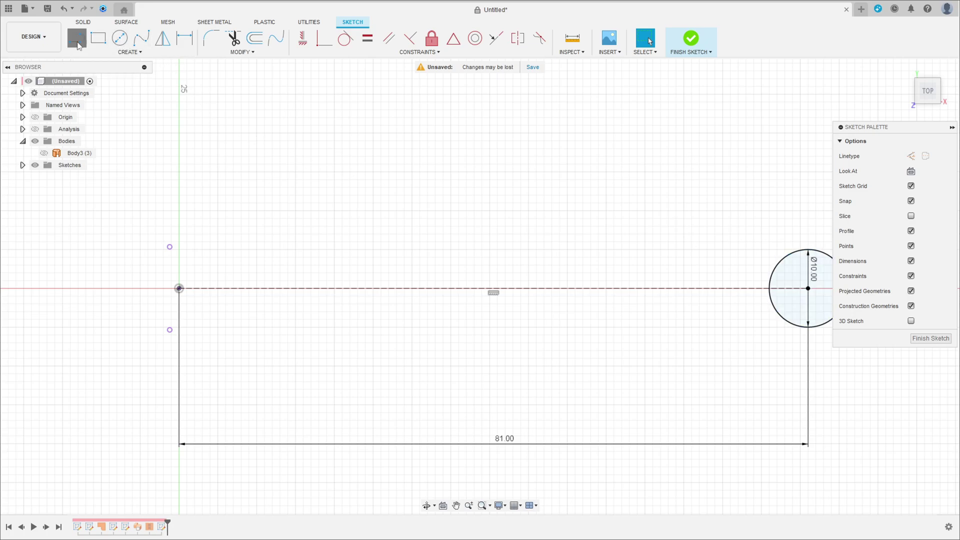
click(805, 250)
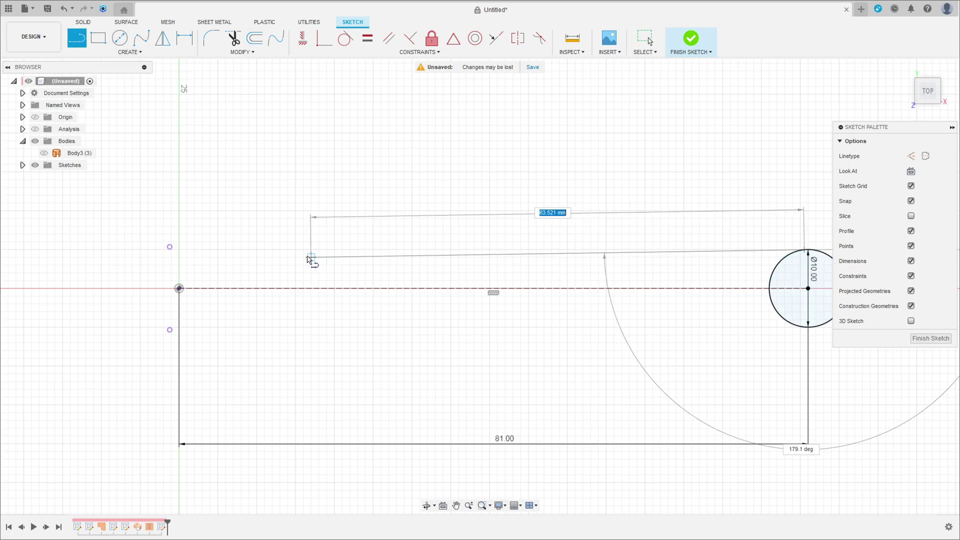
click(264, 265)
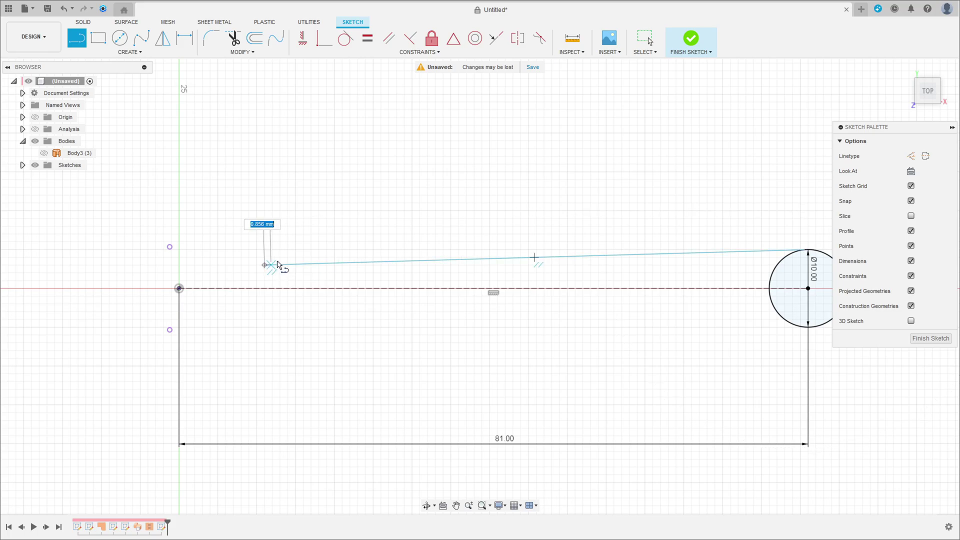
key(Escape)
Set a 1.5° angle between the slanted line and the centre line
key(d)
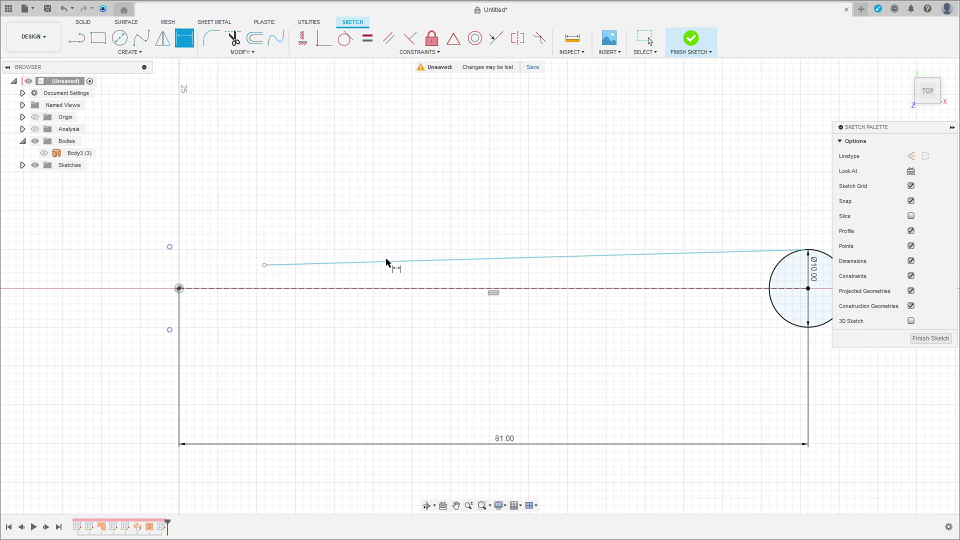
click(389, 262)
click(397, 288)
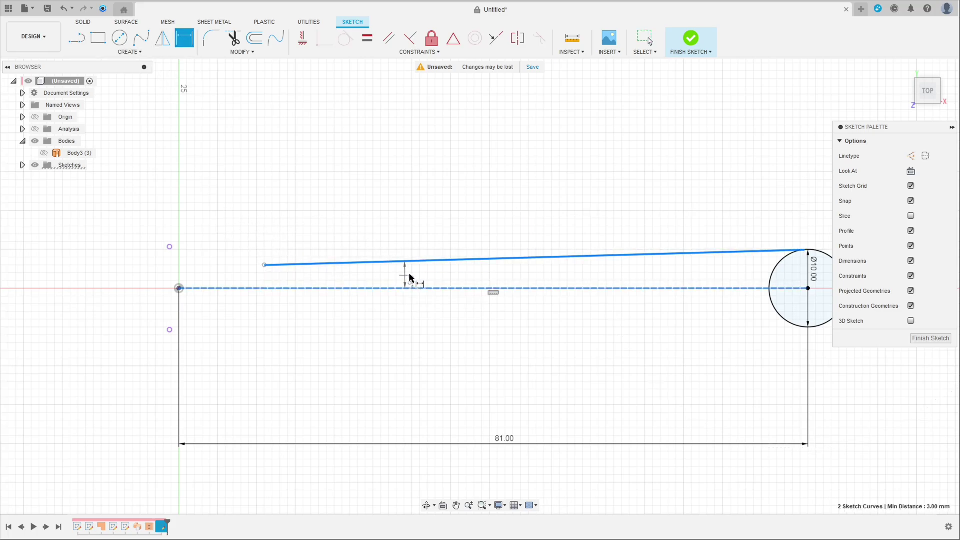
click(447, 272)
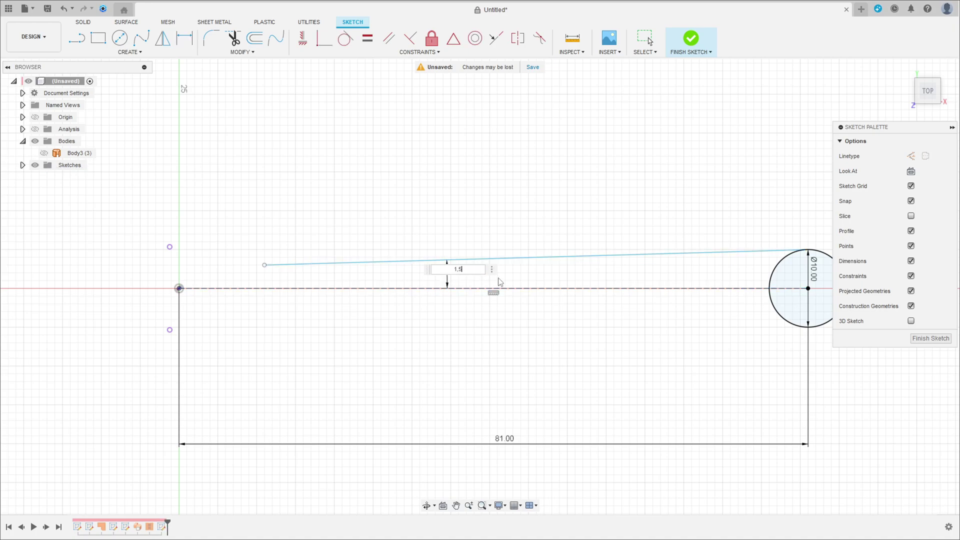
text(1,5)
key(Return)
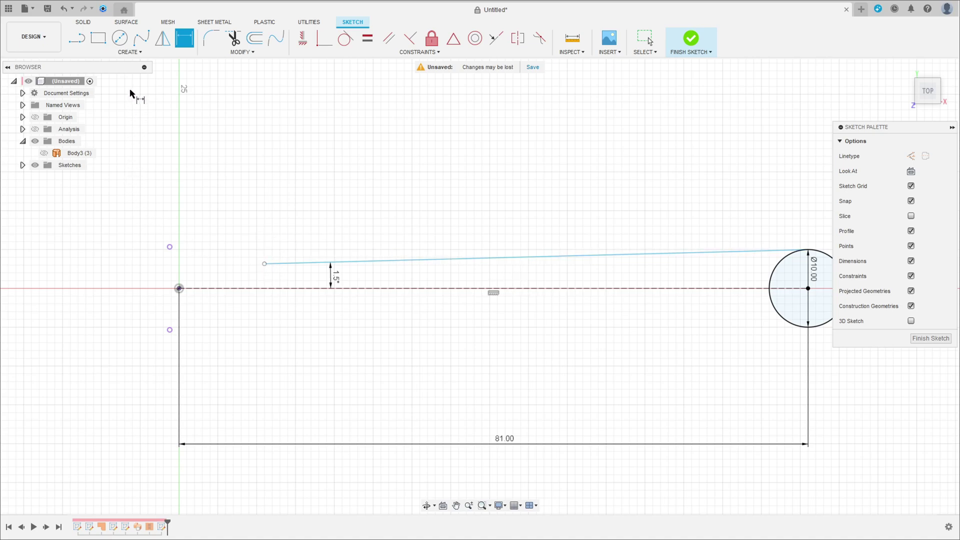
click(139, 52)
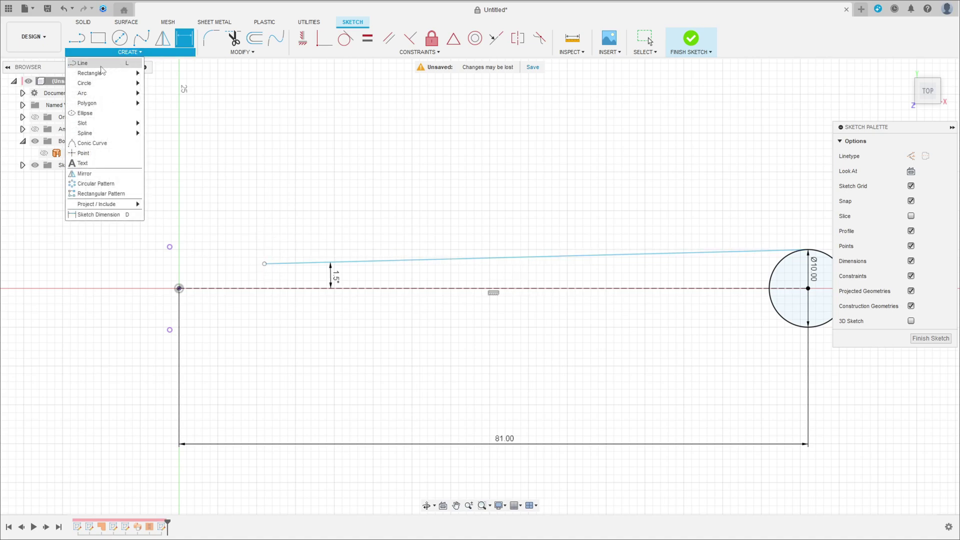
mouse_move(122, 98)
click(155, 97)
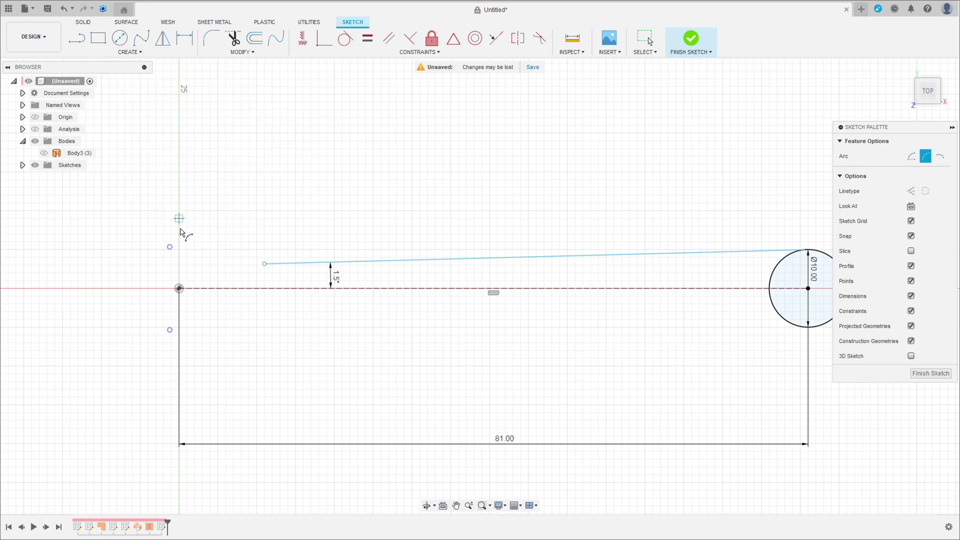
Draw a 3-point arc ending at the slanted line's left end
click(170, 246)
click(264, 263)
click(214, 263)
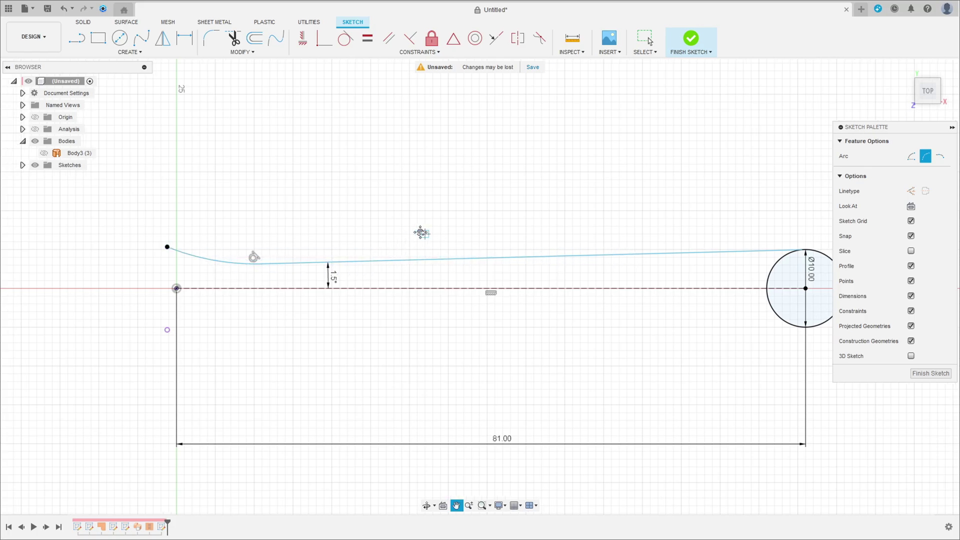
key(Escape)
Make the slanted edge line tangent to the circle
click(345, 37)
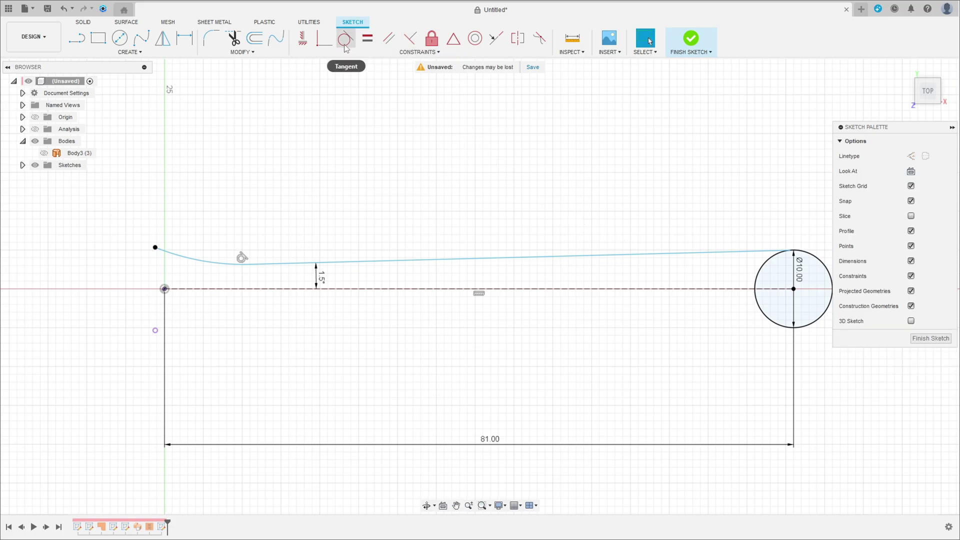
click(757, 250)
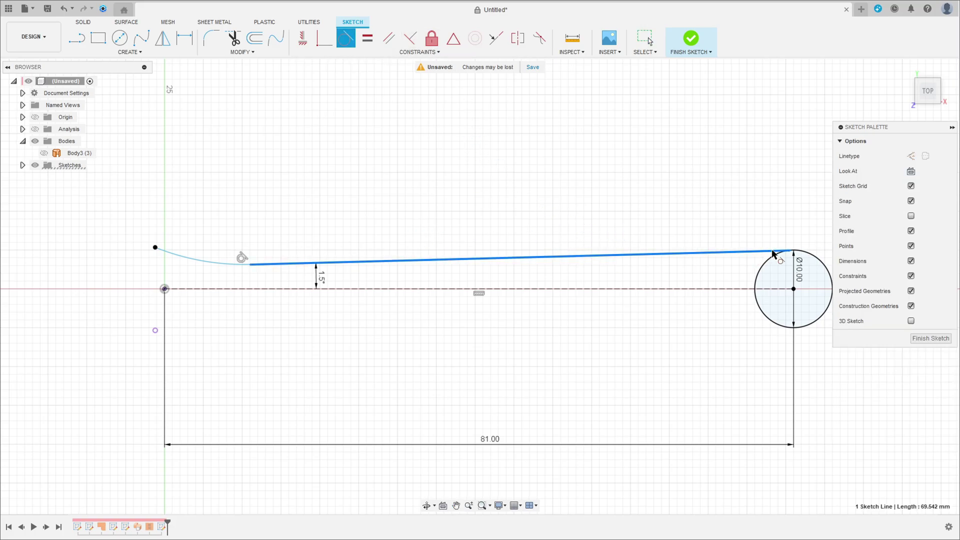
click(816, 258)
middle_drag(297, 229, 433, 223)
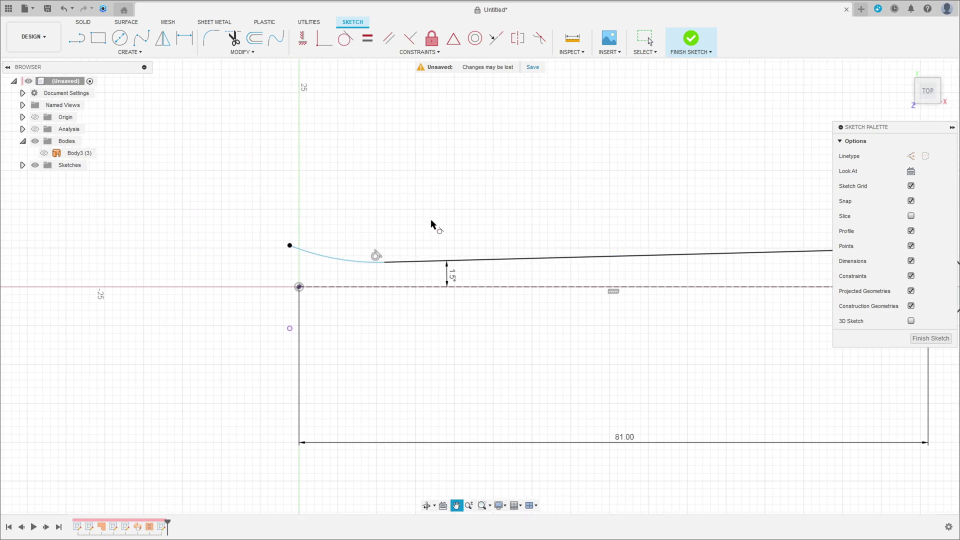
Dimension the arc radius to 10 mm
click(186, 39)
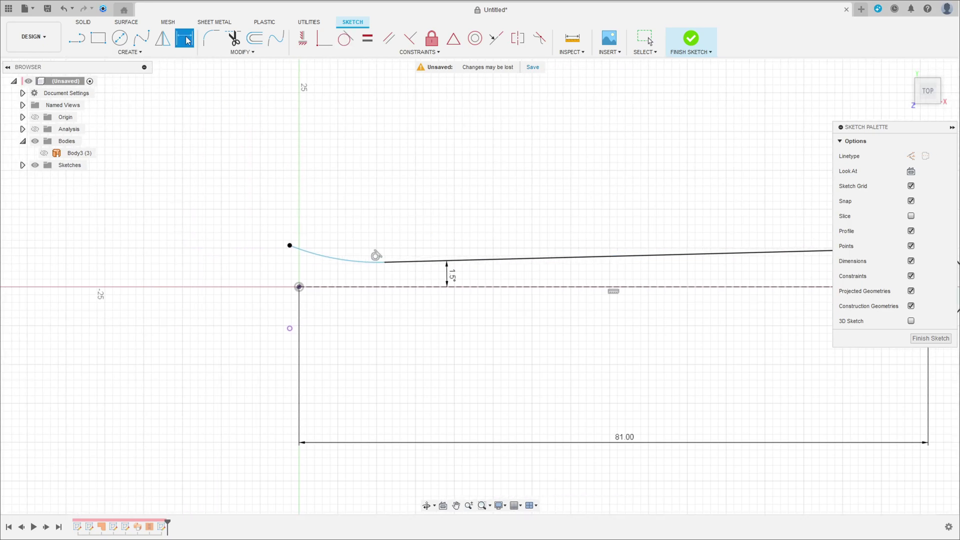
click(330, 256)
click(352, 205)
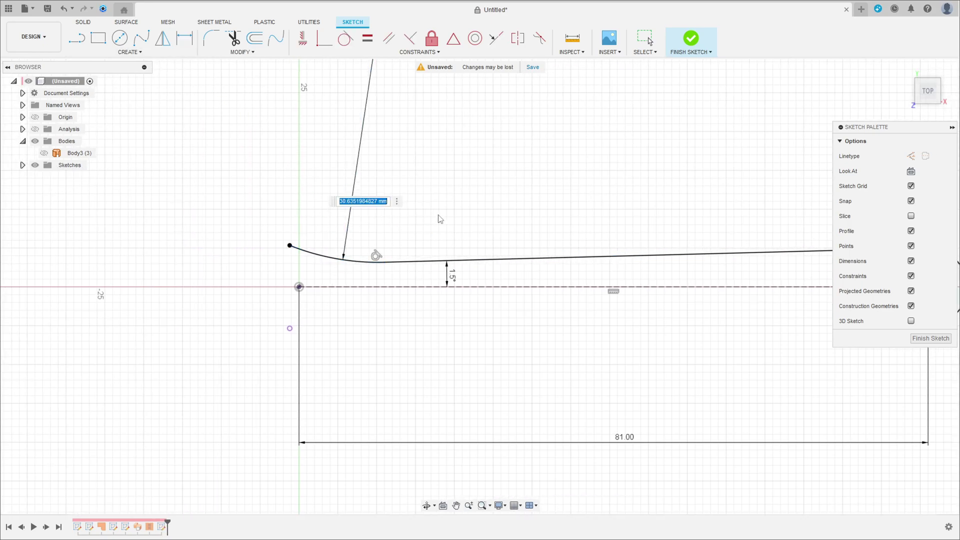
text(10)
key(Return)
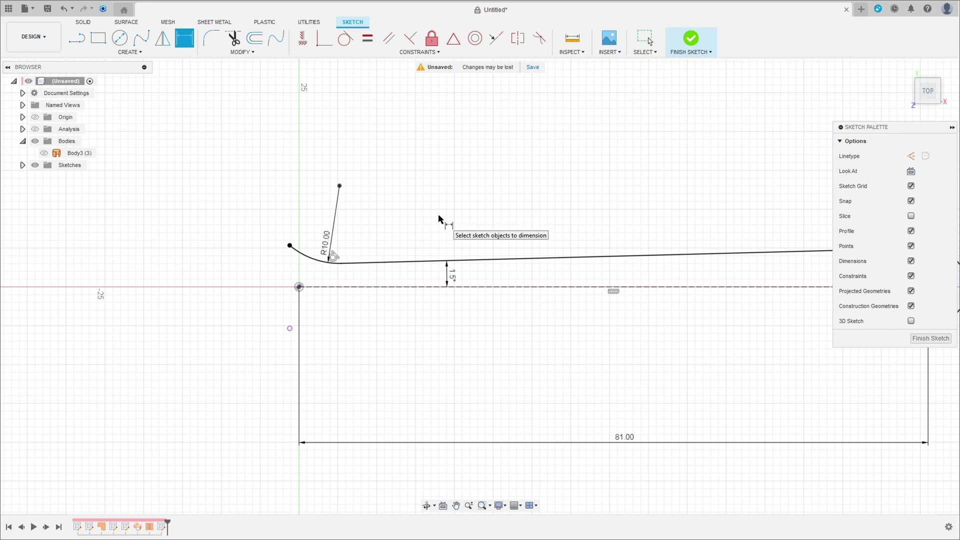
scroll(440, 220, down, 3)
middle_drag(486, 295, 398, 294)
scroll(372, 285, up, 3)
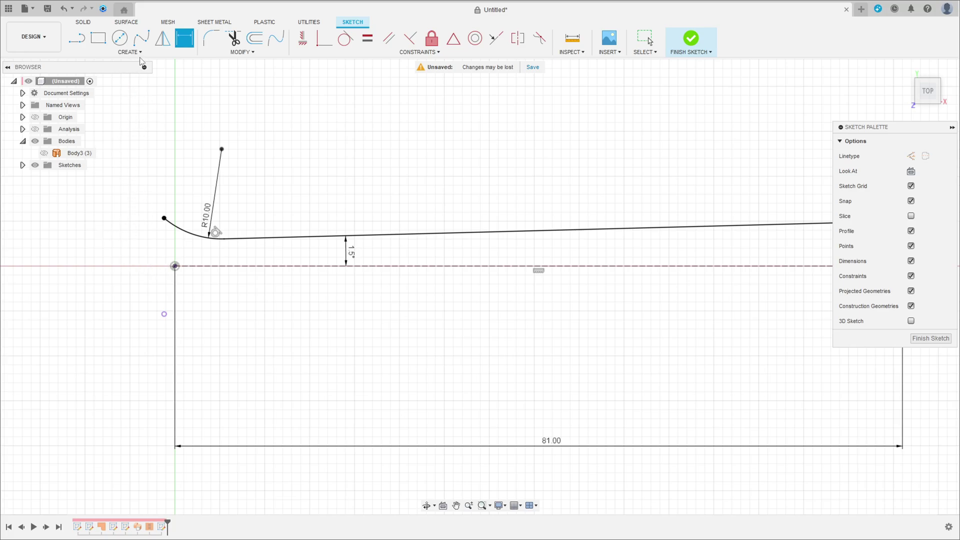
Mirror the end arc and slanted edge line across the centre construction line
click(167, 40)
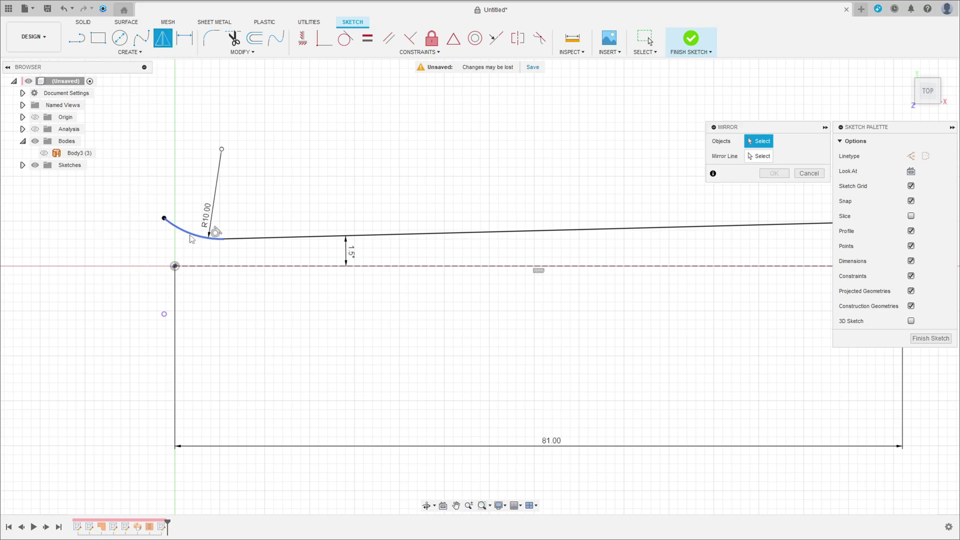
click(203, 236)
click(304, 239)
click(750, 157)
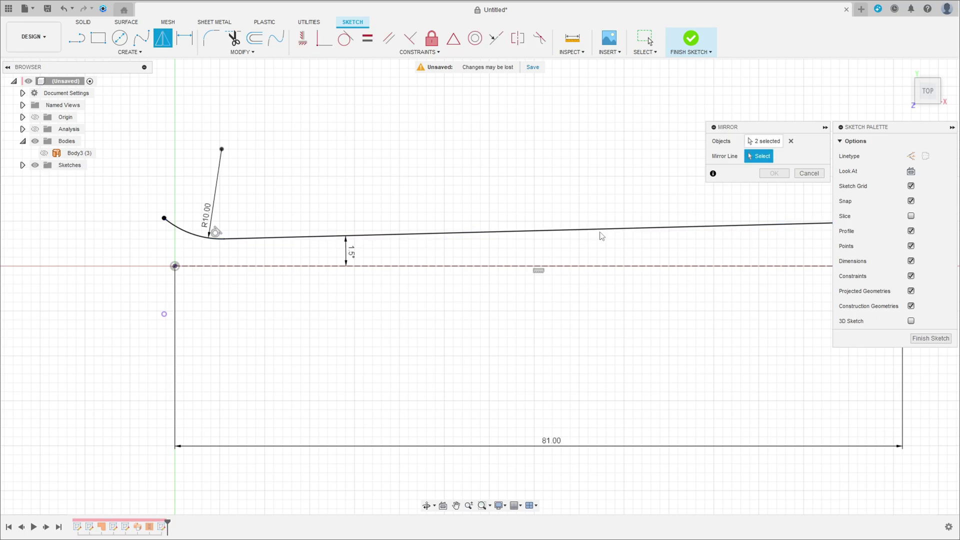
click(570, 266)
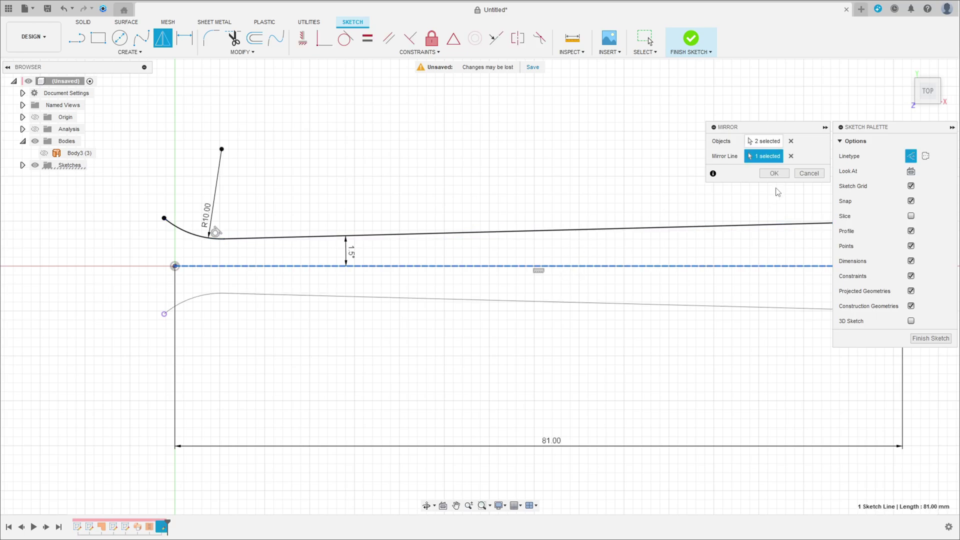
click(775, 173)
scroll(647, 267, down, 1)
drag(647, 267, 710, 264)
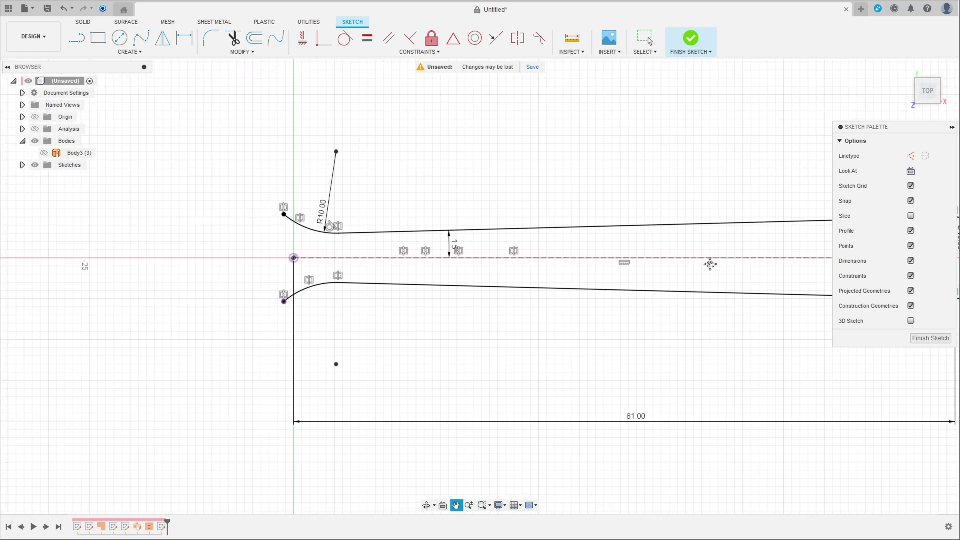
key(Escape)
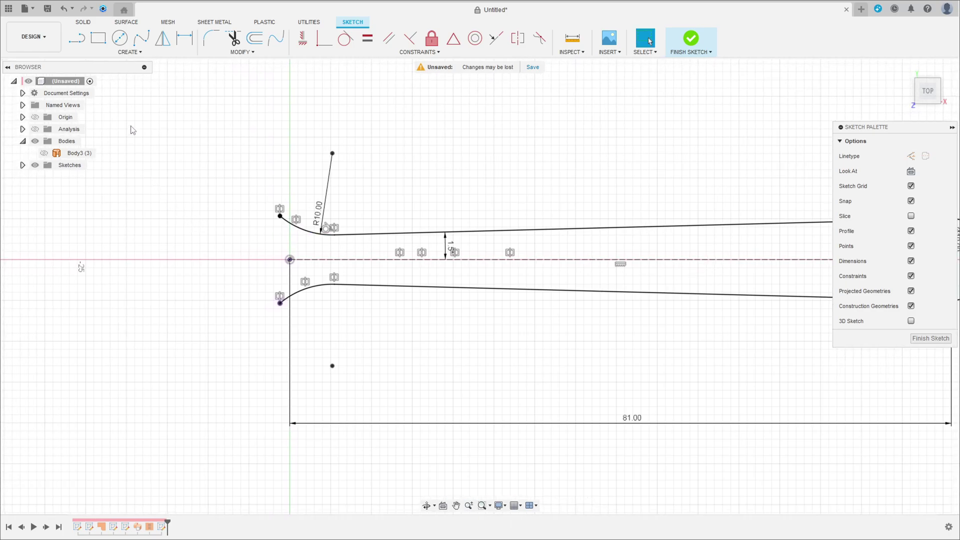
Launch the Project tool from the sketch Create menu
click(130, 52)
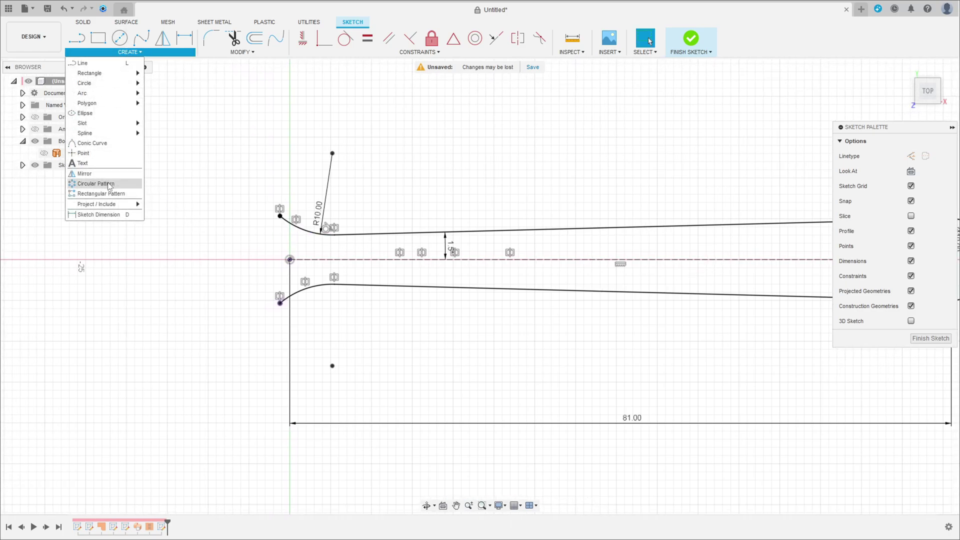
mouse_move(108, 206)
click(159, 206)
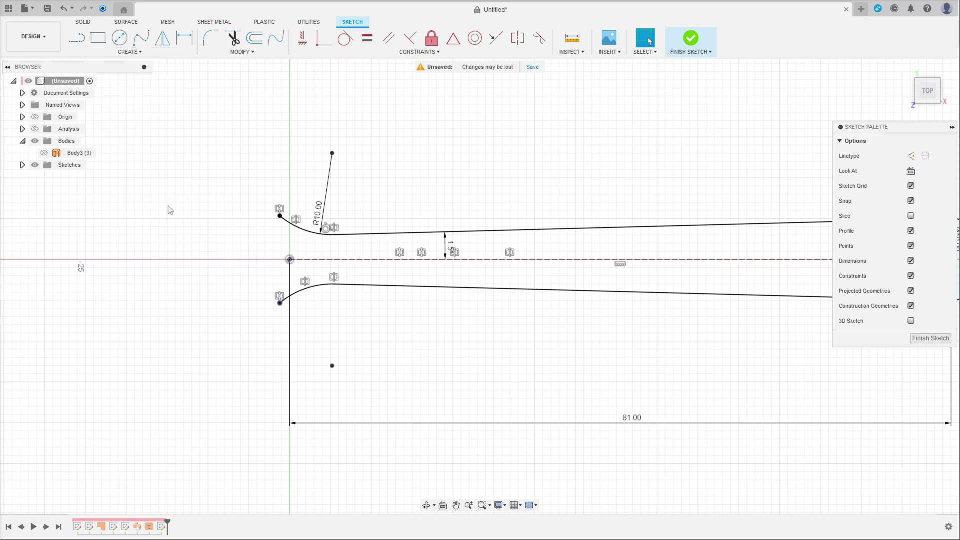
Project the spoon-neck arc edge into the sketch, then hide Body3 again
click(44, 153)
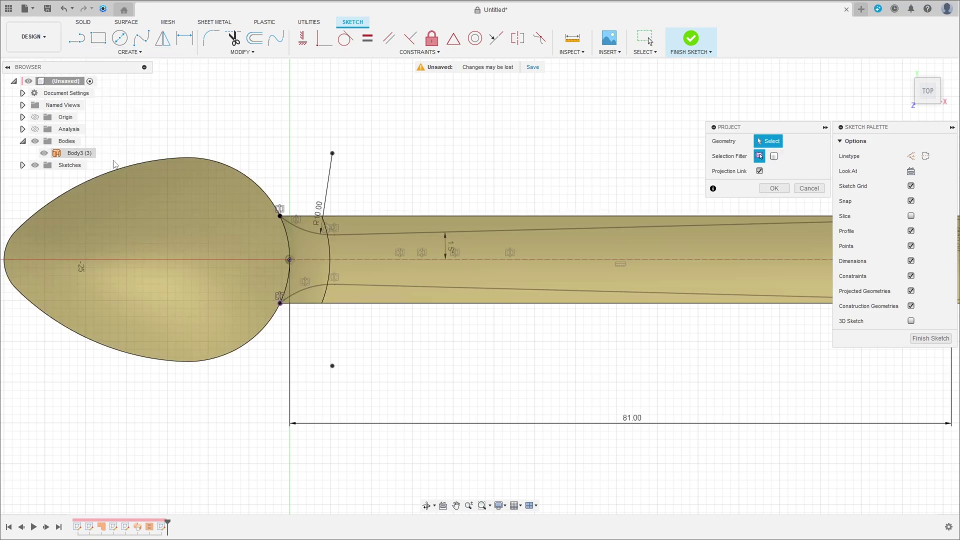
click(289, 244)
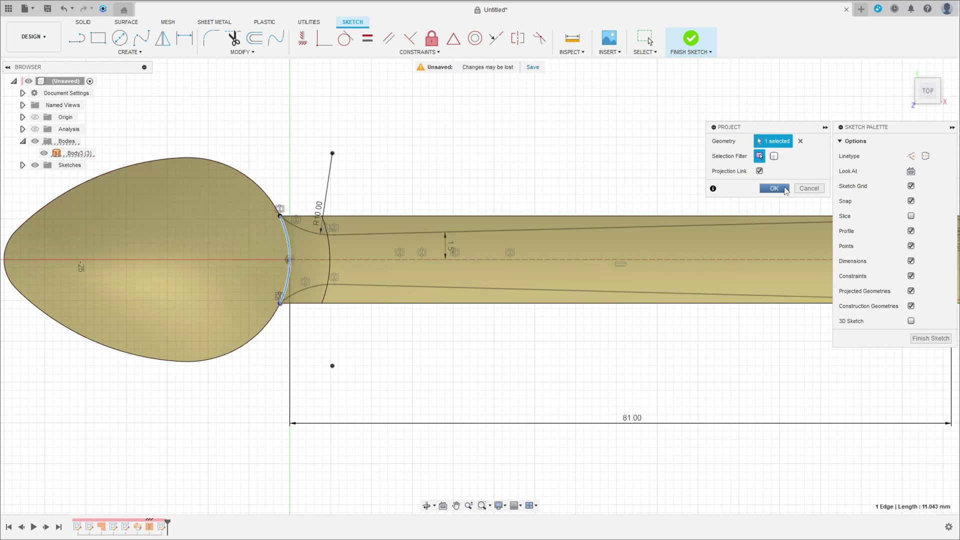
click(774, 188)
click(44, 153)
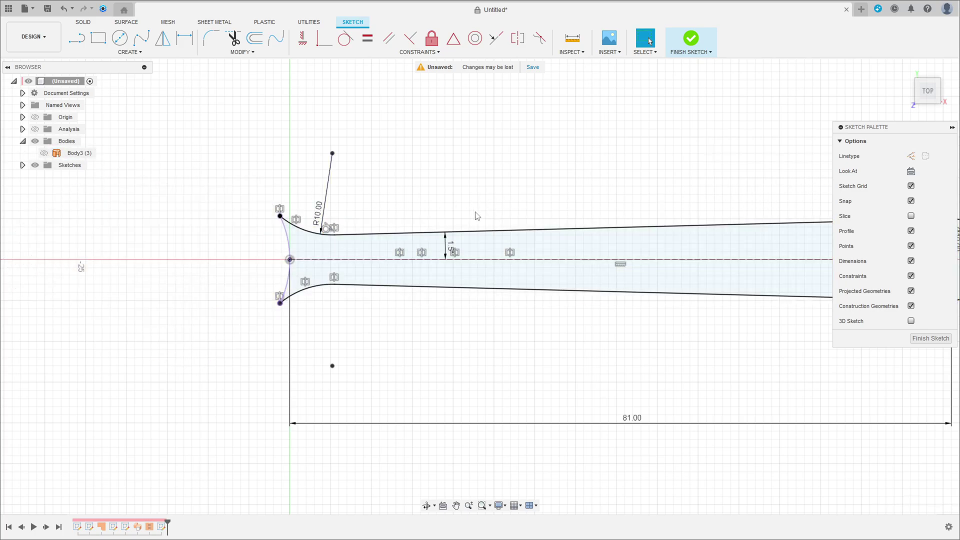
scroll(530, 199, down, 3)
shift+middle_drag(530, 199, 509, 216)
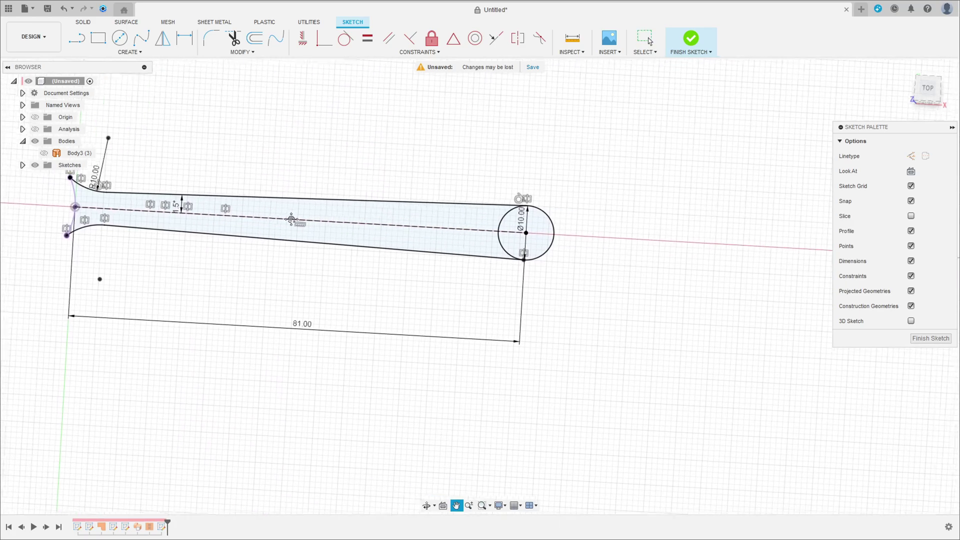
scroll(508, 216, up, 3)
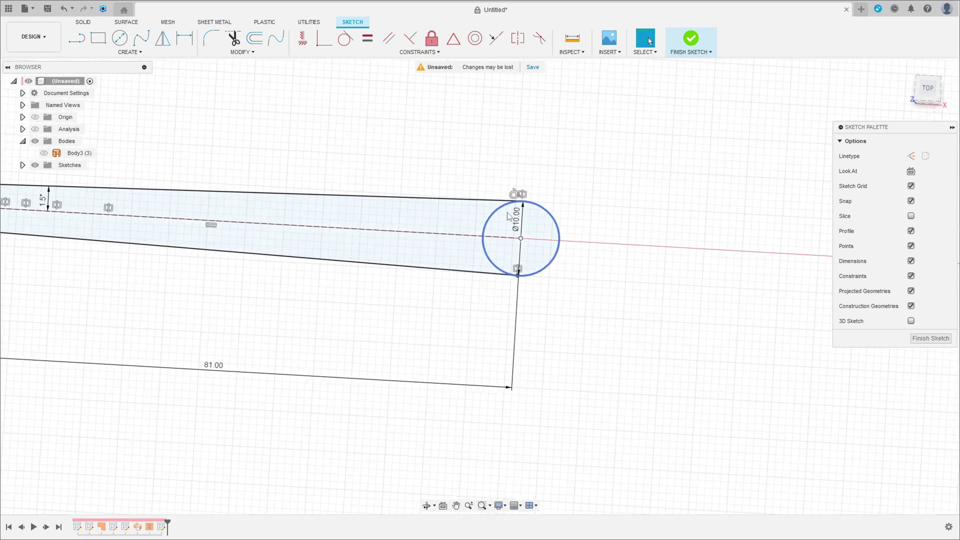
Trim away the circle's inner arc to leave a rounded handle tip
click(233, 38)
click(483, 226)
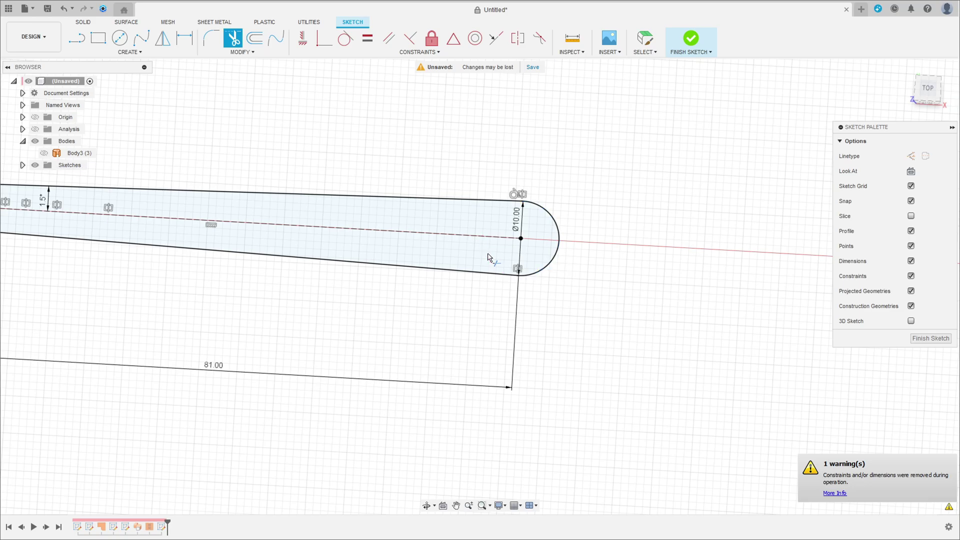
scroll(324, 239, down, 2)
mouse_move(324, 238)
shift+middle_down()
mouse_move(240, 235)
mouse_move(395, 231)
shift+middle_up()
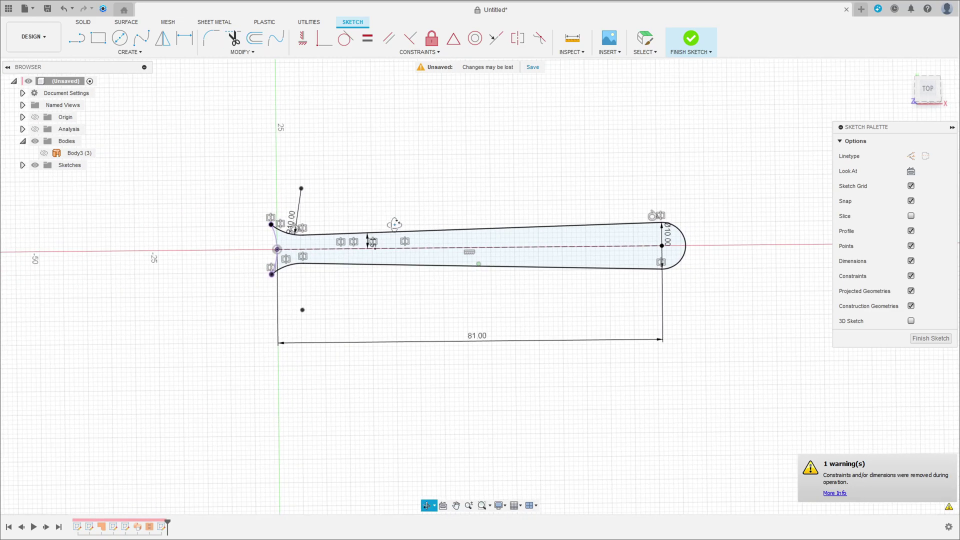
Finish the handle sketch and show Body3 again
click(691, 39)
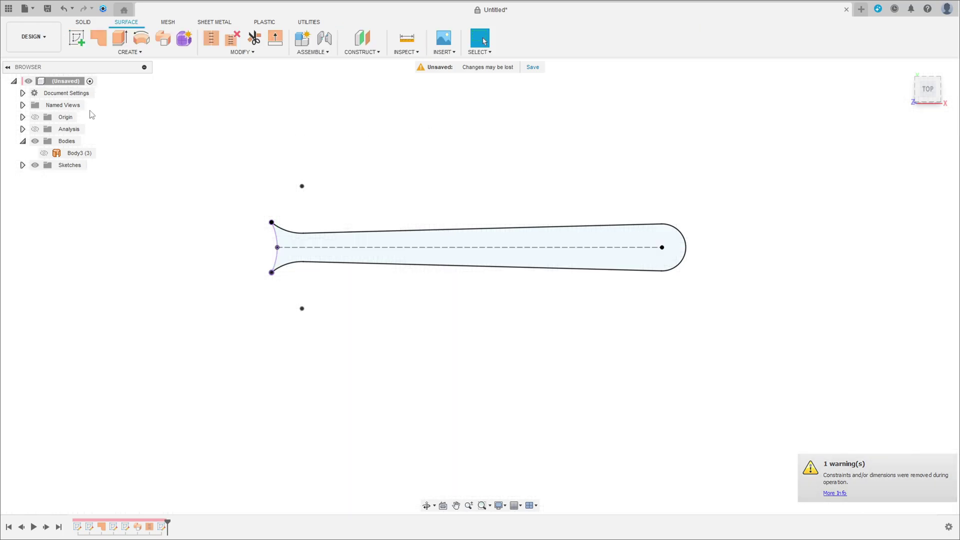
click(44, 153)
shift+middle_drag(328, 167, 310, 148)
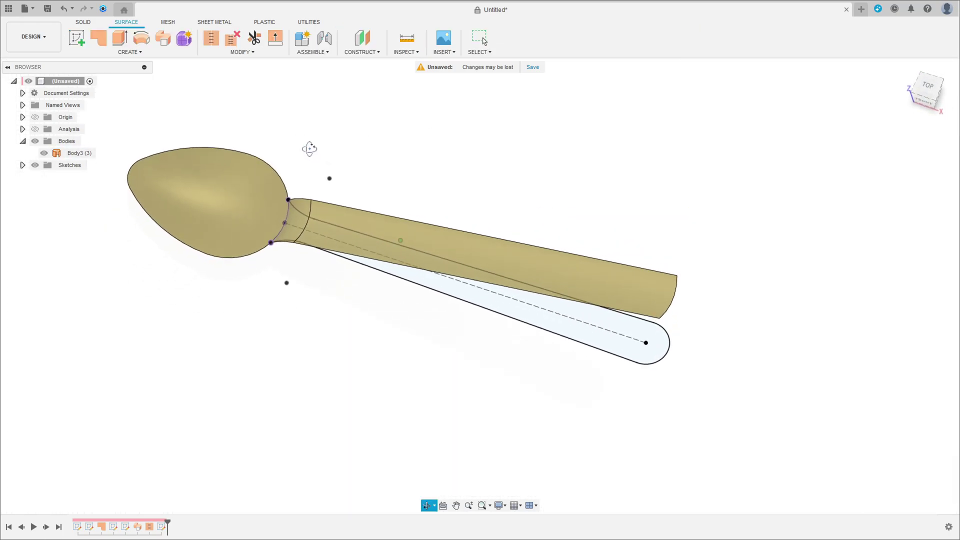
Trim the handle surface with the sketch outline, removing the excess region
click(255, 39)
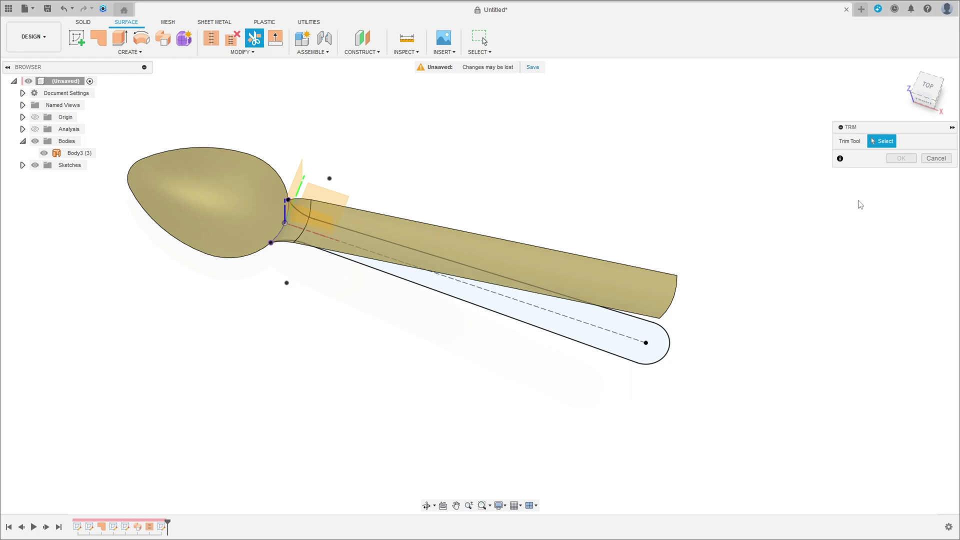
click(648, 368)
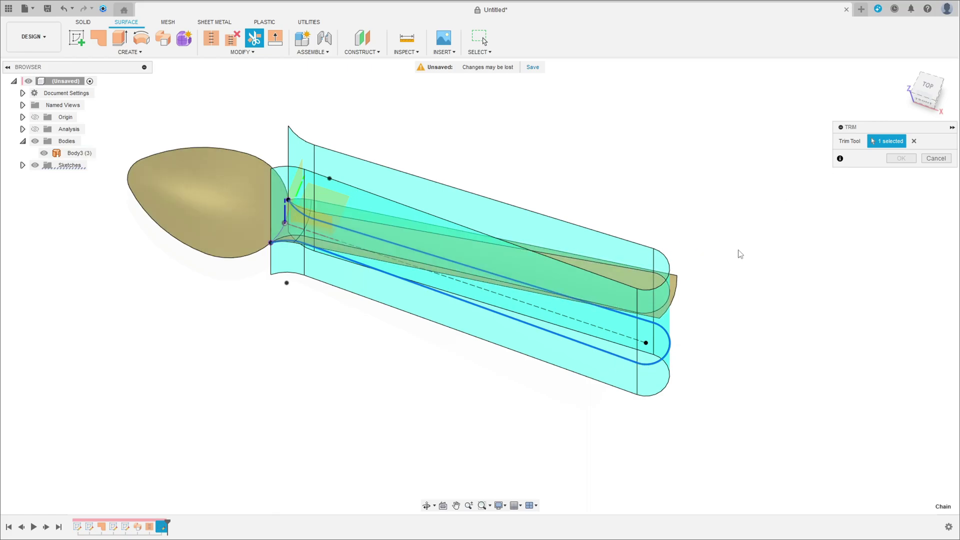
scroll(665, 287, up, 5)
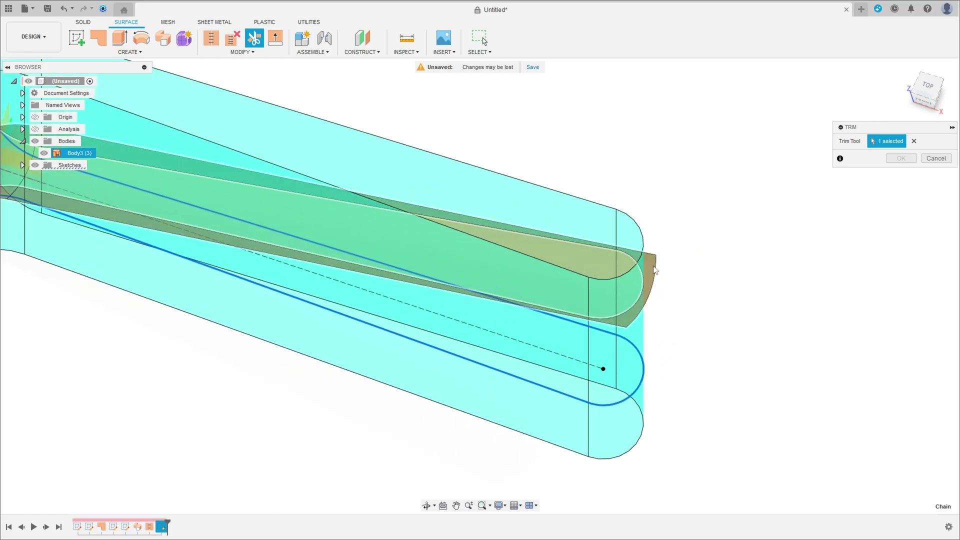
click(653, 270)
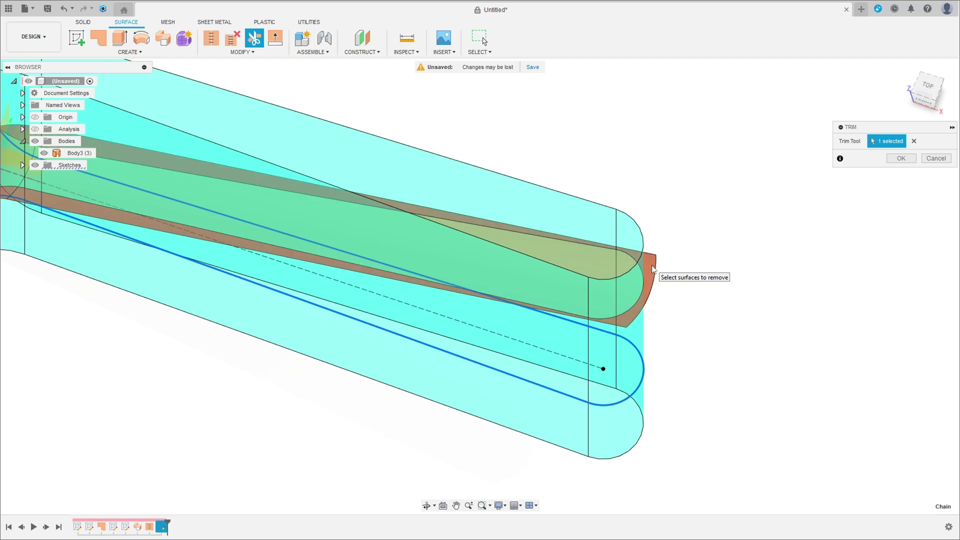
click(901, 158)
scroll(407, 347, down, 5)
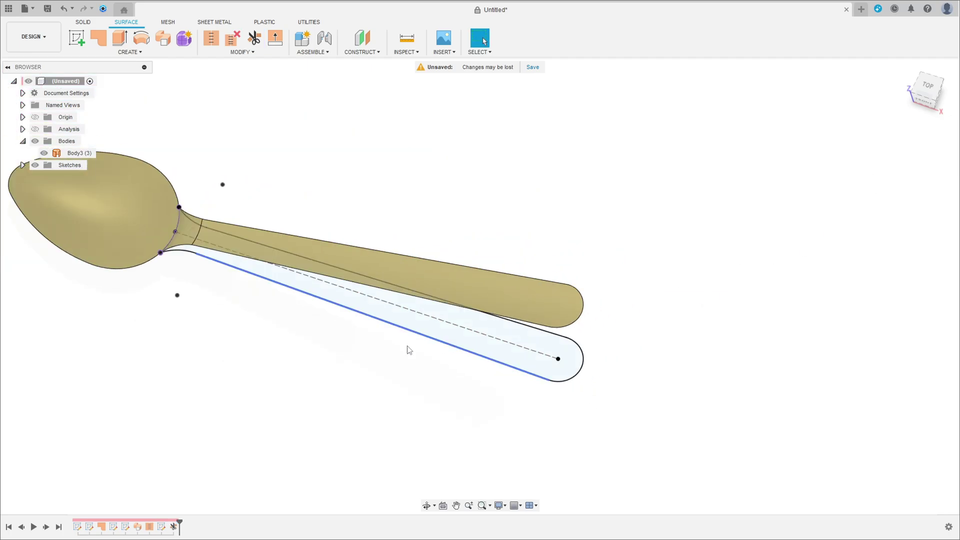
Hide the sketches and orbit to inspect the trimmed spoon surface from side and angle
shift+middle_drag(167, 316, 177, 317)
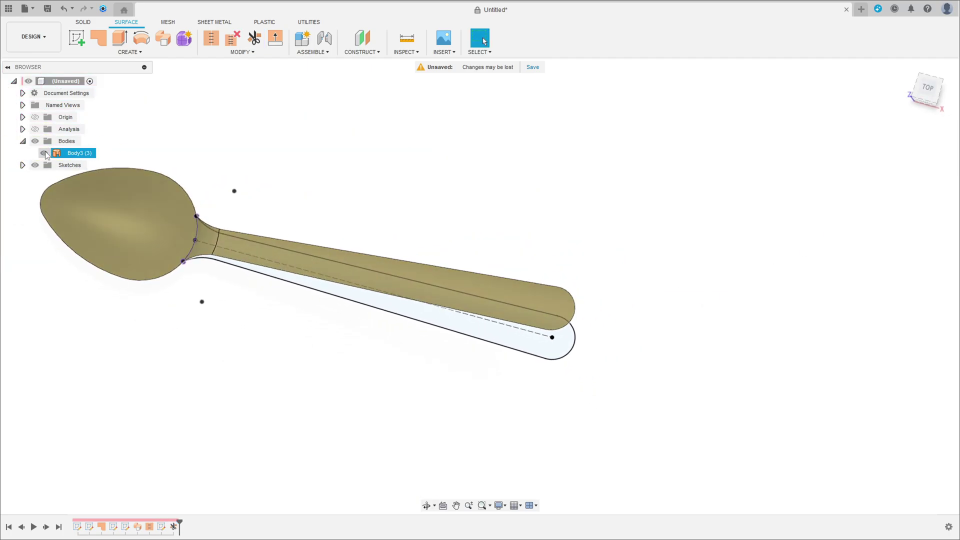
click(34, 166)
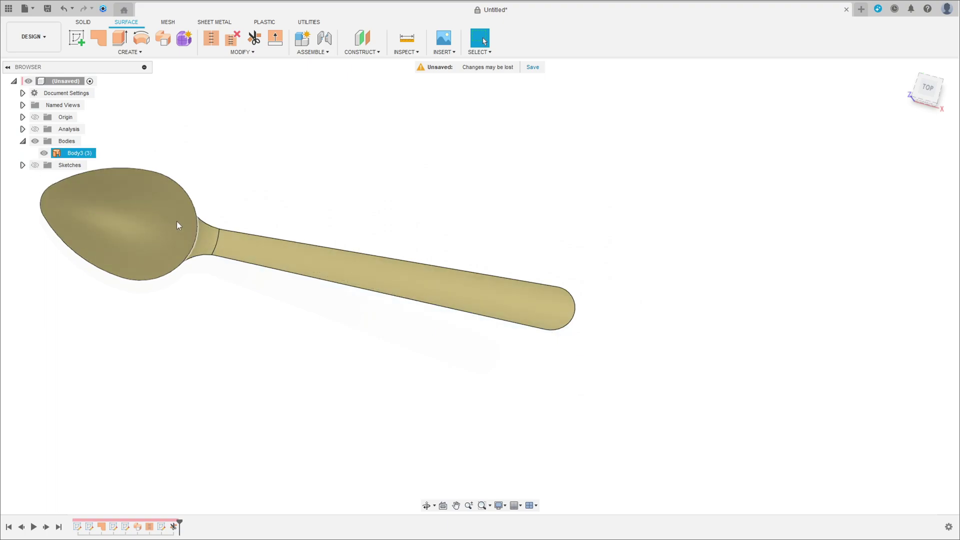
click(22, 165)
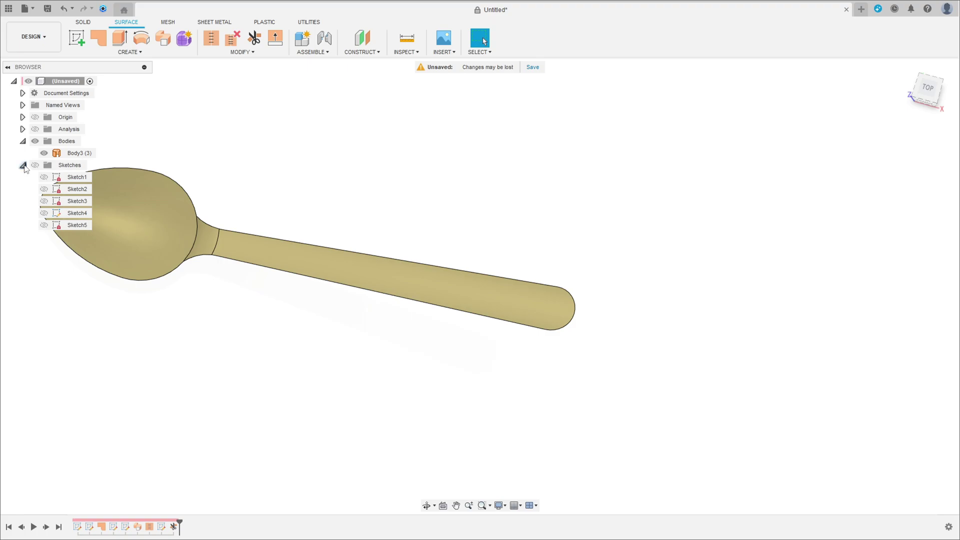
click(35, 165)
click(22, 166)
mouse_move(321, 215)
shift+middle_down()
mouse_move(330, 214)
mouse_move(322, 226)
mouse_move(270, 247)
mouse_move(410, 268)
mouse_move(410, 235)
mouse_move(370, 308)
mouse_move(465, 280)
mouse_move(625, 319)
shift+middle_up()
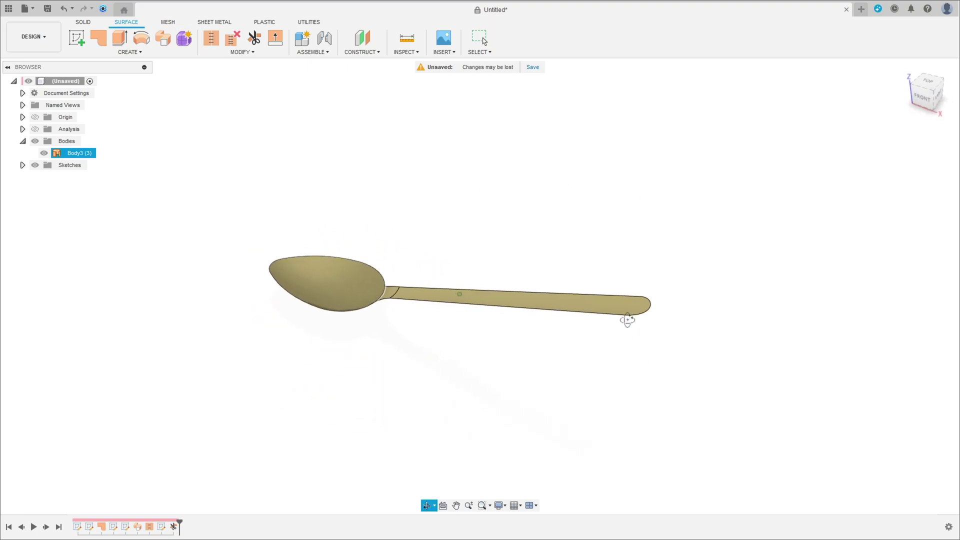
shift+middle_drag(562, 209, 402, 195)
click(129, 52)
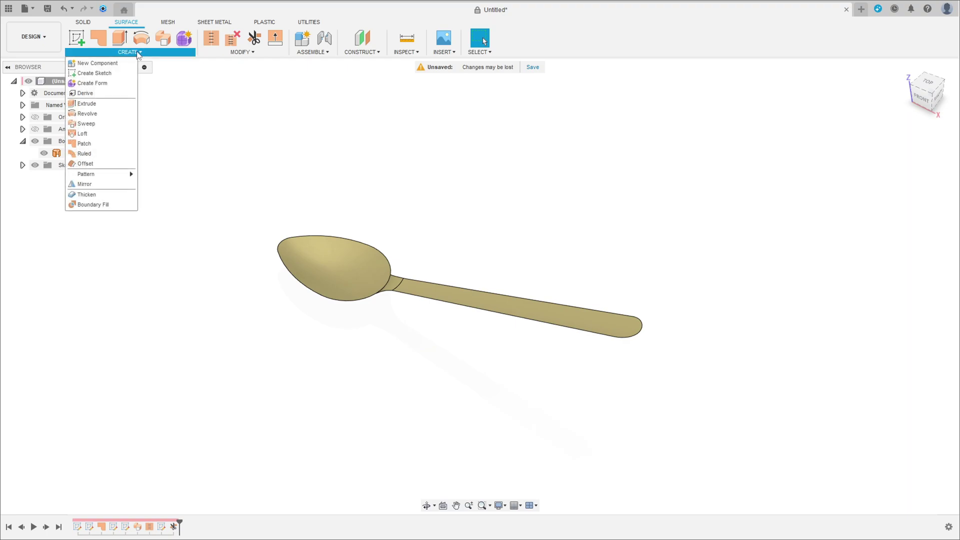
Thicken the handle and bowl faces 0.7 mm into a new body
click(87, 194)
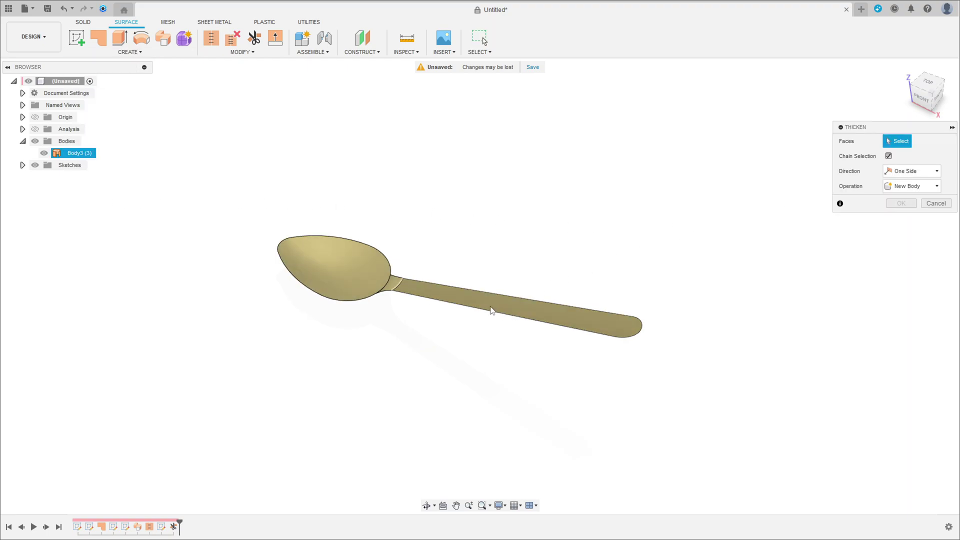
click(471, 306)
click(358, 268)
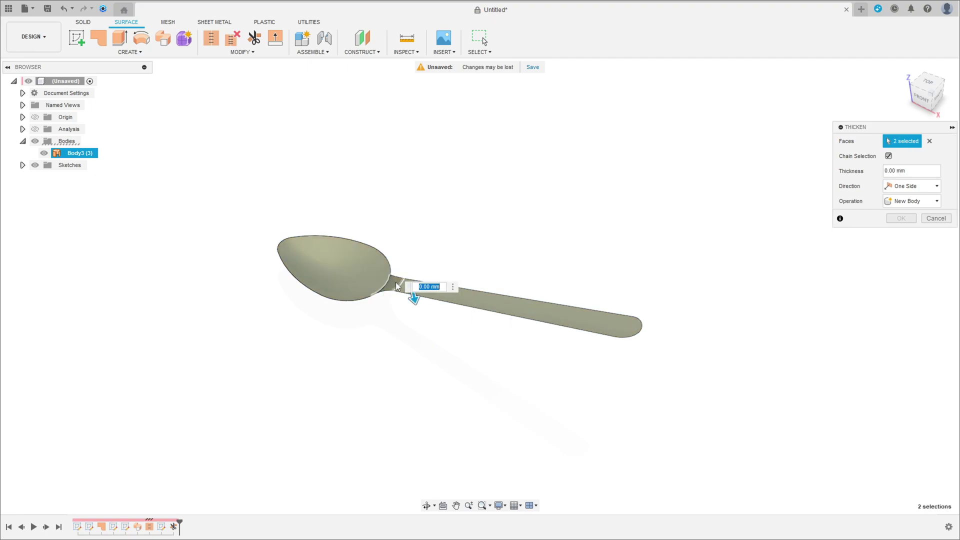
mouse_move(490, 229)
shift+middle_down()
mouse_move(512, 210)
mouse_move(506, 232)
shift+middle_up()
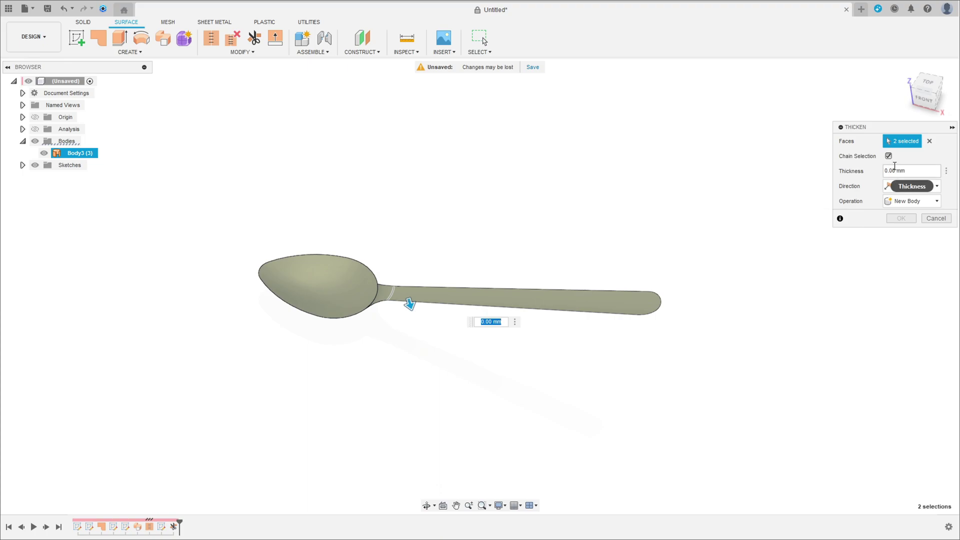
double_click(888, 171)
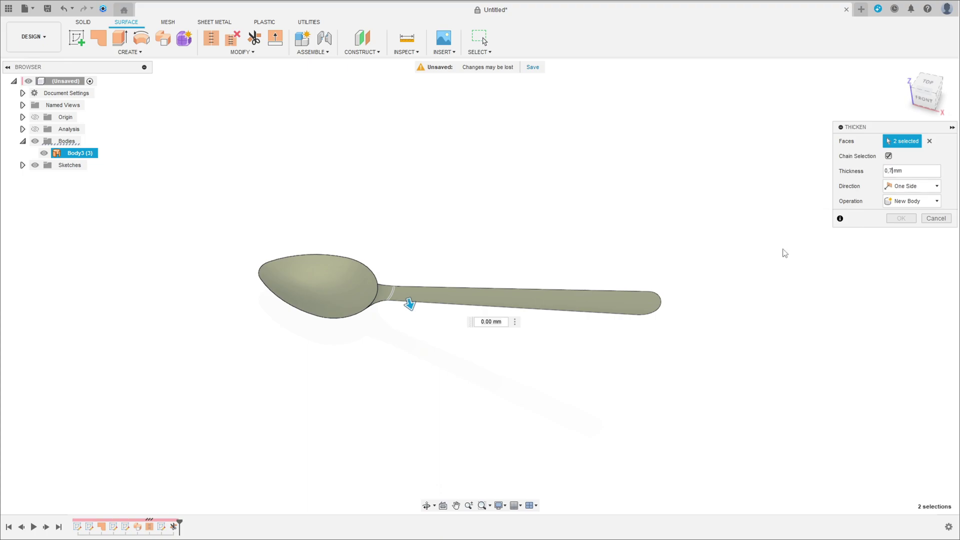
shift+middle_drag(785, 253, 662, 278)
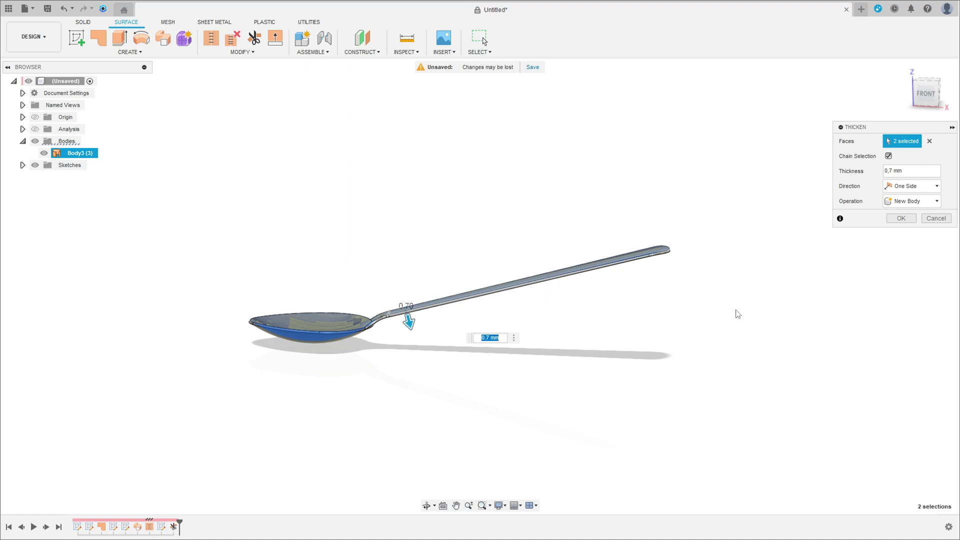
click(901, 220)
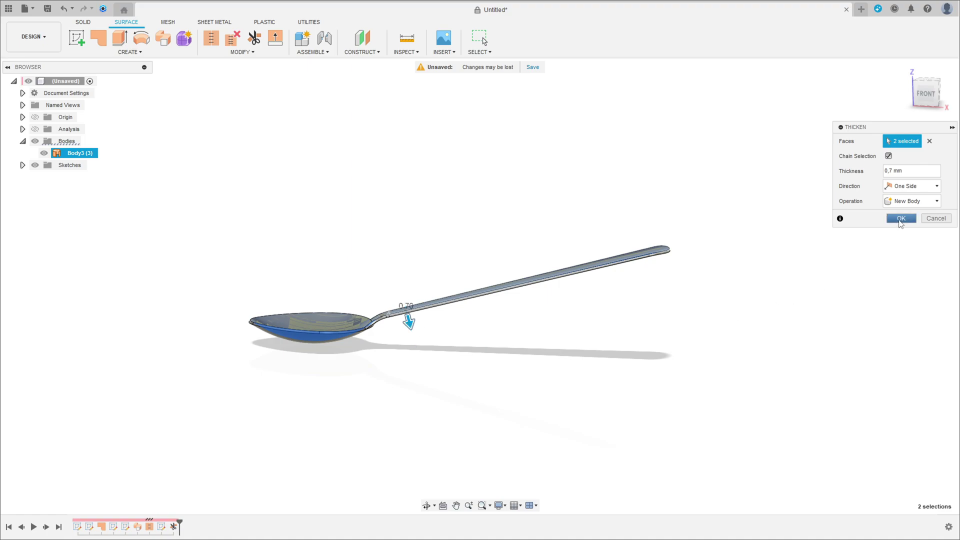